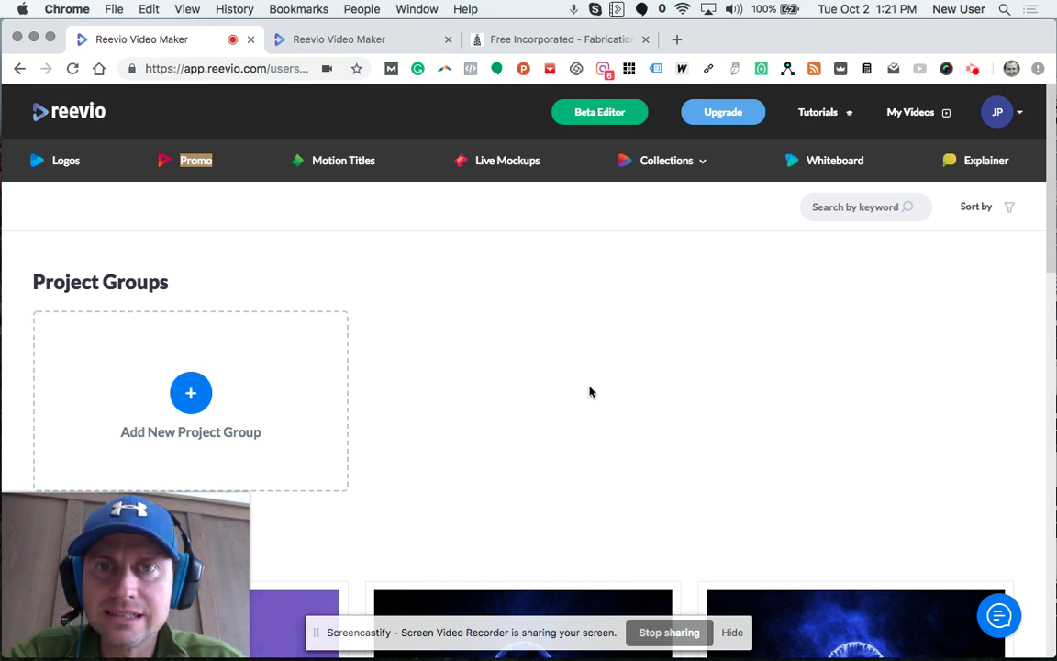
# - Open the video project, browse the equipment photos, and reveal the full scene list with durations
pyautogui.click(379, 41)
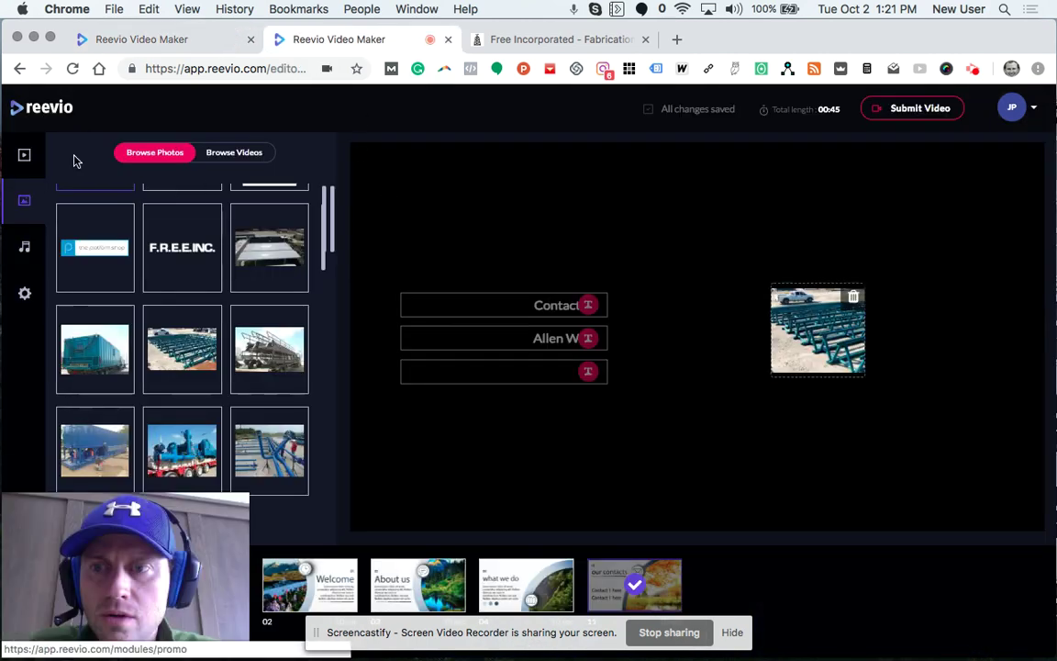
pyautogui.scroll(2, 239, 310)
pyautogui.scroll(-2, 239, 307)
pyautogui.scroll(-3, 239, 307)
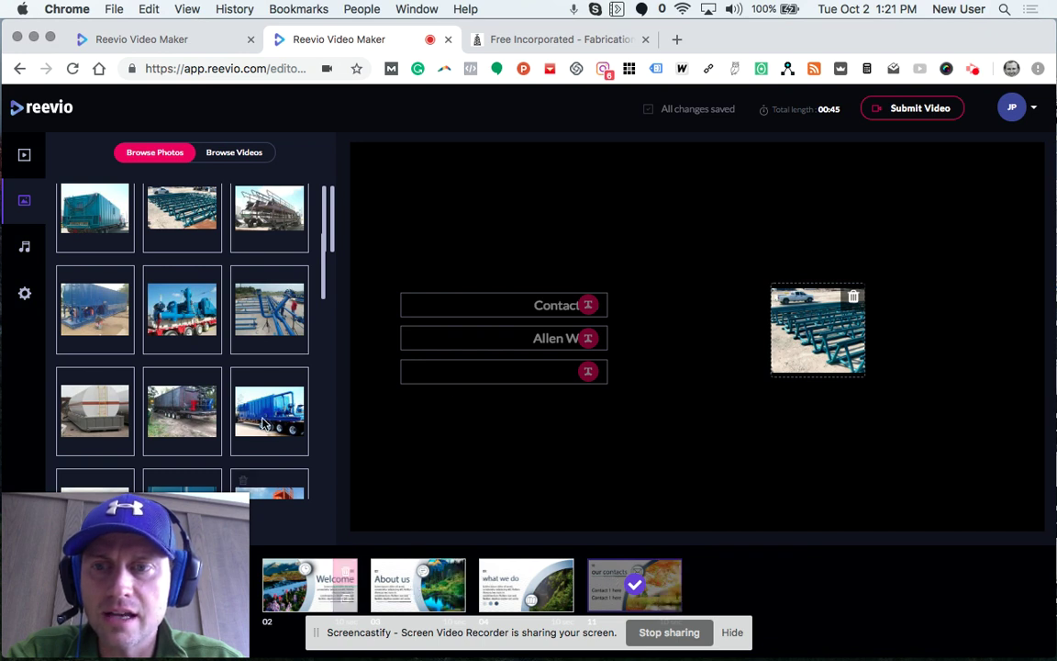
pyautogui.scroll(3, 231, 319)
pyautogui.scroll(2, 231, 319)
pyautogui.scroll(-5, 231, 319)
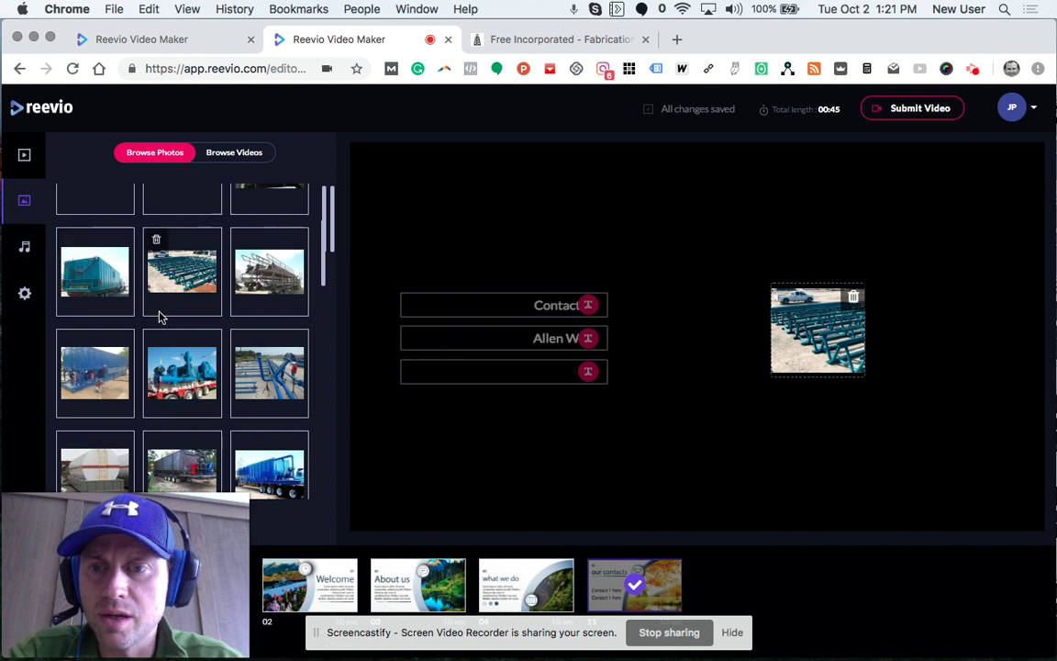
pyautogui.scroll(-3, 161, 313)
pyautogui.scroll(-3, 159, 317)
pyautogui.scroll(-3, 158, 317)
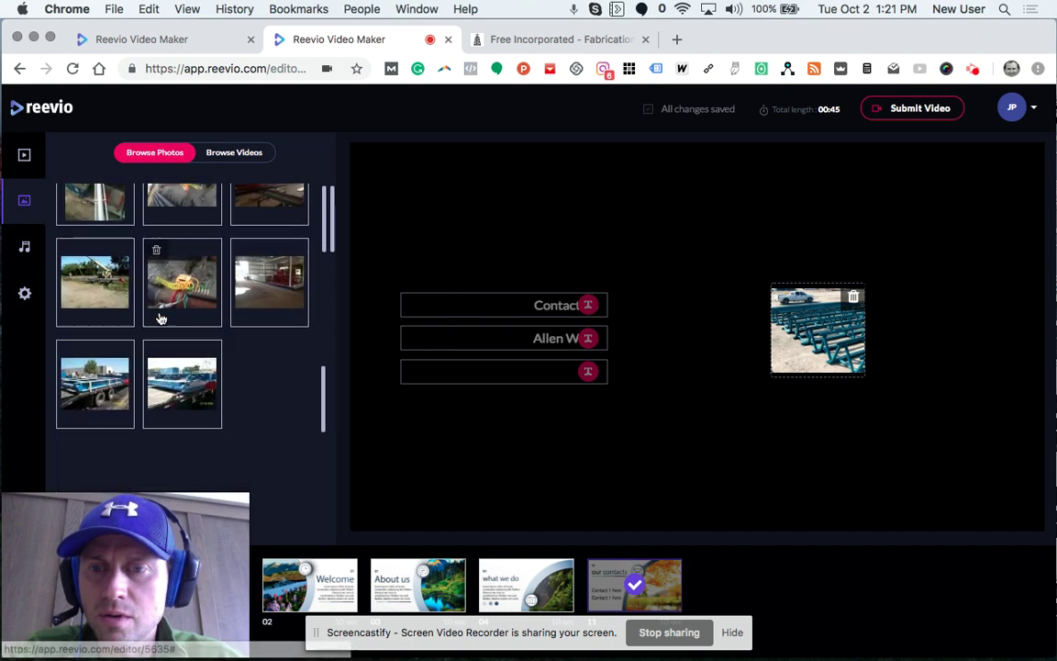
pyautogui.scroll(3, 159, 317)
pyautogui.scroll(2, 335, 234)
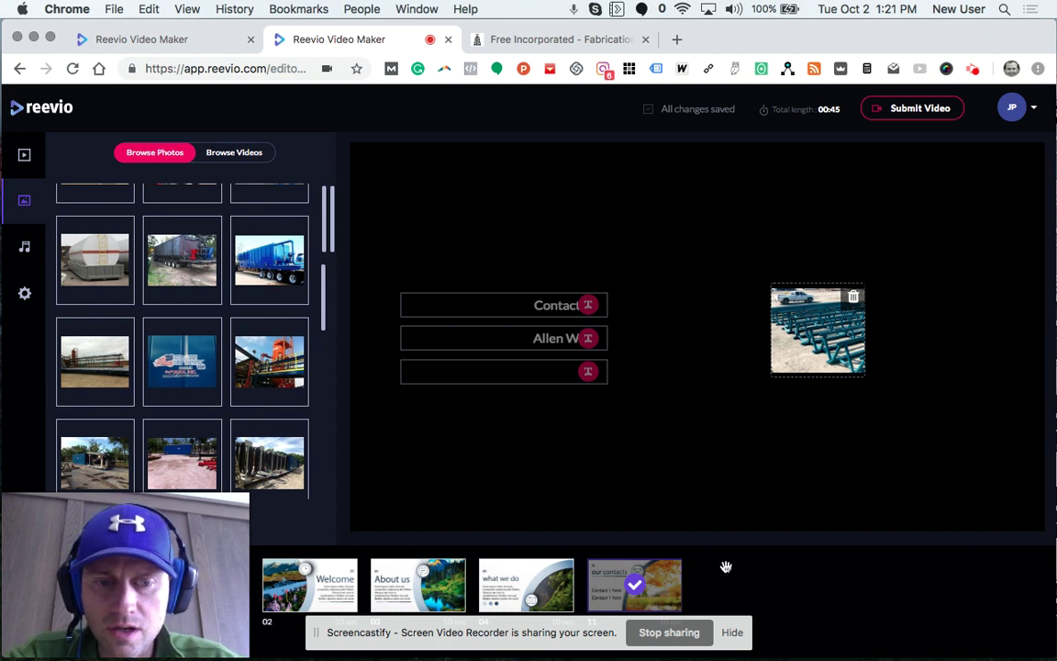
pyautogui.click(733, 633)
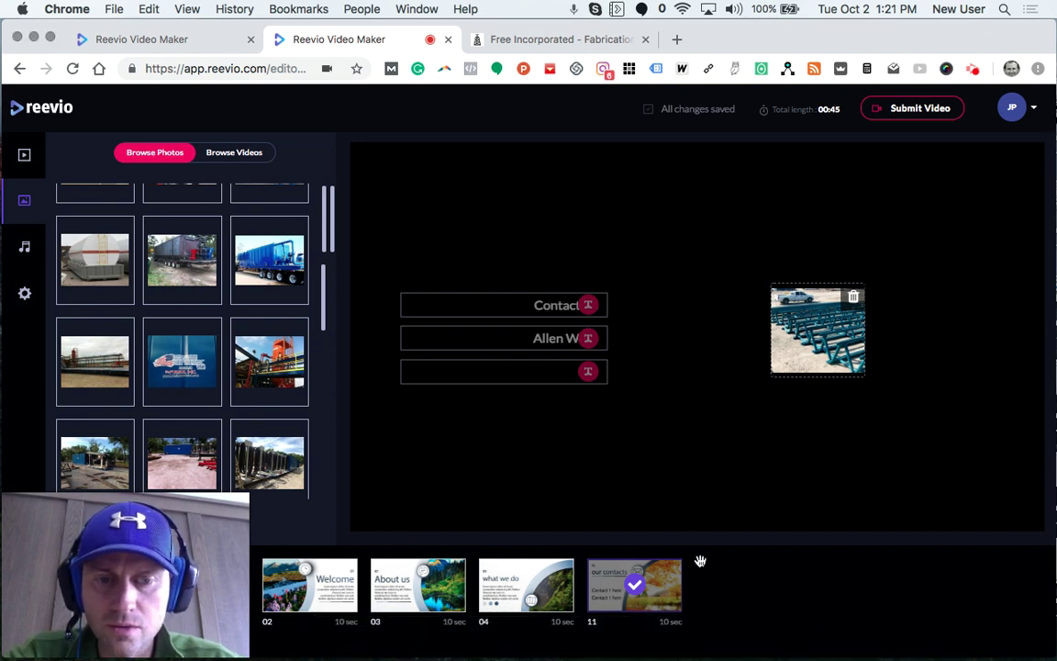
pyautogui.moveTo(216, 565)
pyautogui.mouseDown()
pyautogui.moveTo(867, 516)
pyautogui.moveTo(970, 540)
pyautogui.mouseUp()
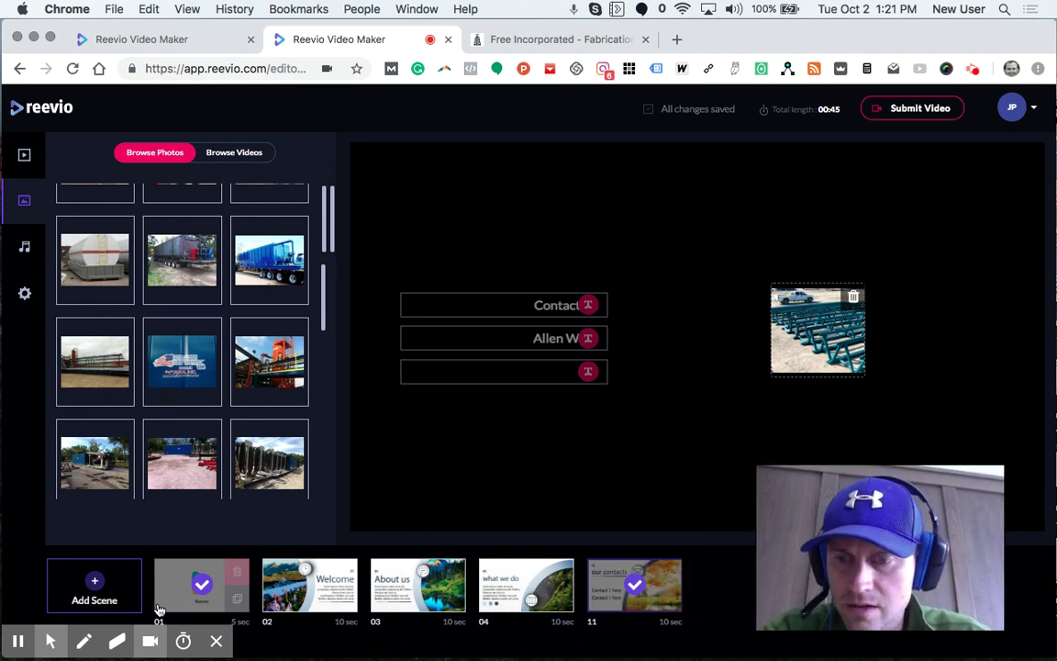
pyautogui.click(95, 586)
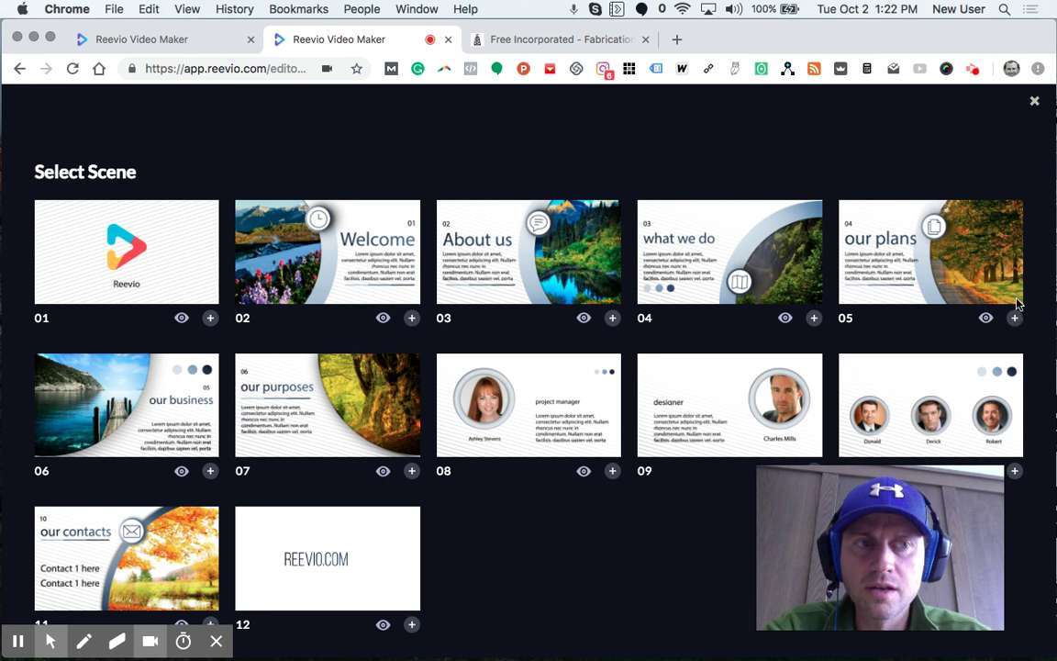
pyautogui.click(1034, 103)
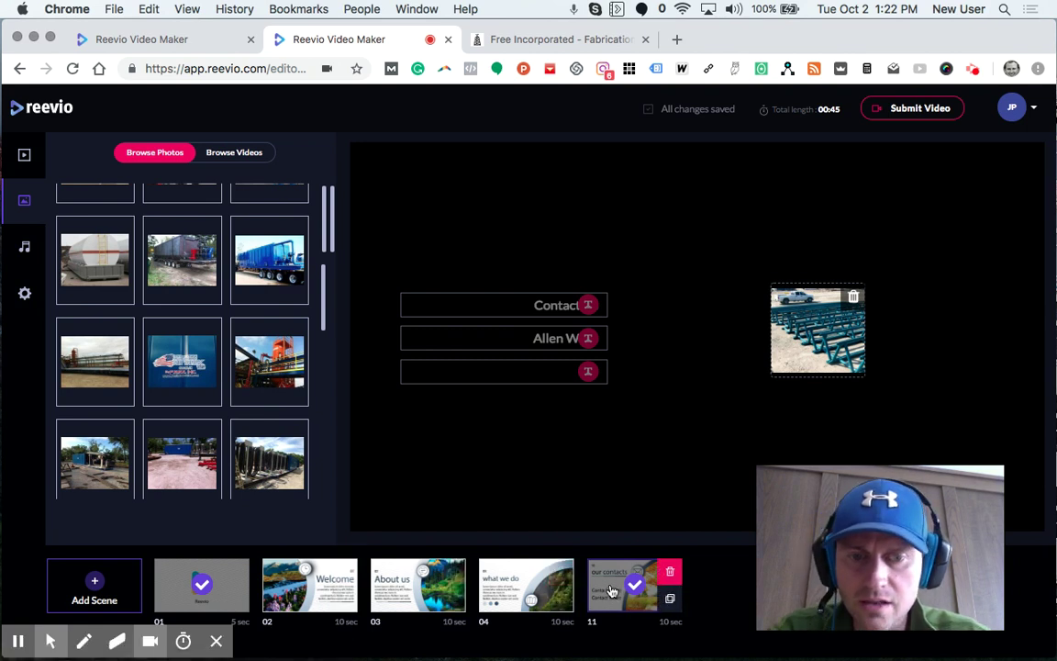
pyautogui.moveTo(188, 585)
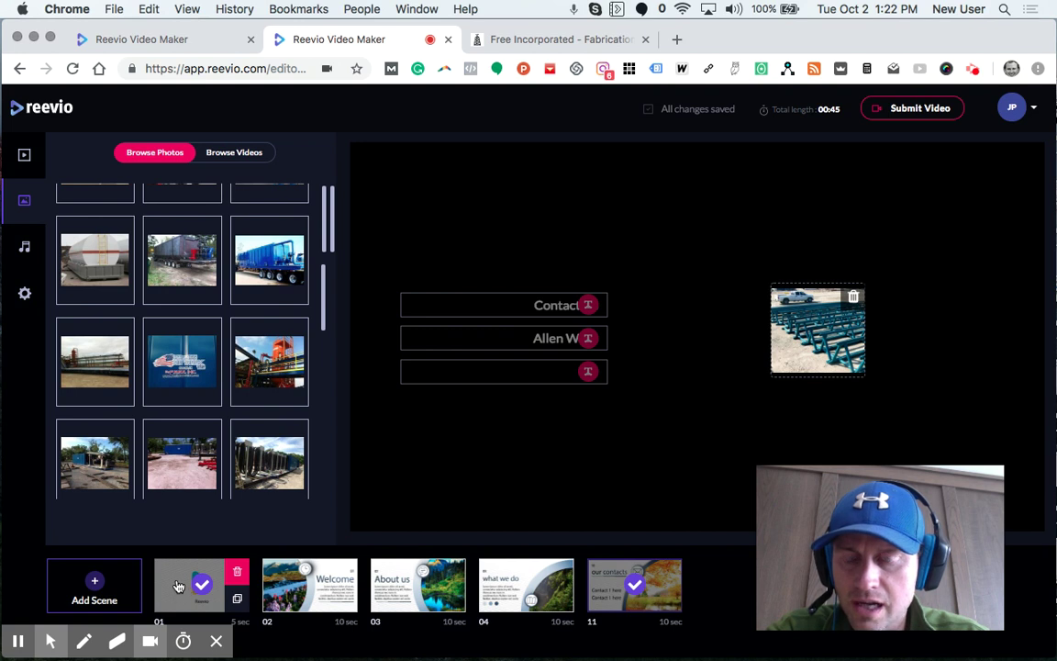
# - Place the F.R.E.E. INC logo in scene 01's logo slot with no added text, then load the Welcome scene
pyautogui.click(179, 585)
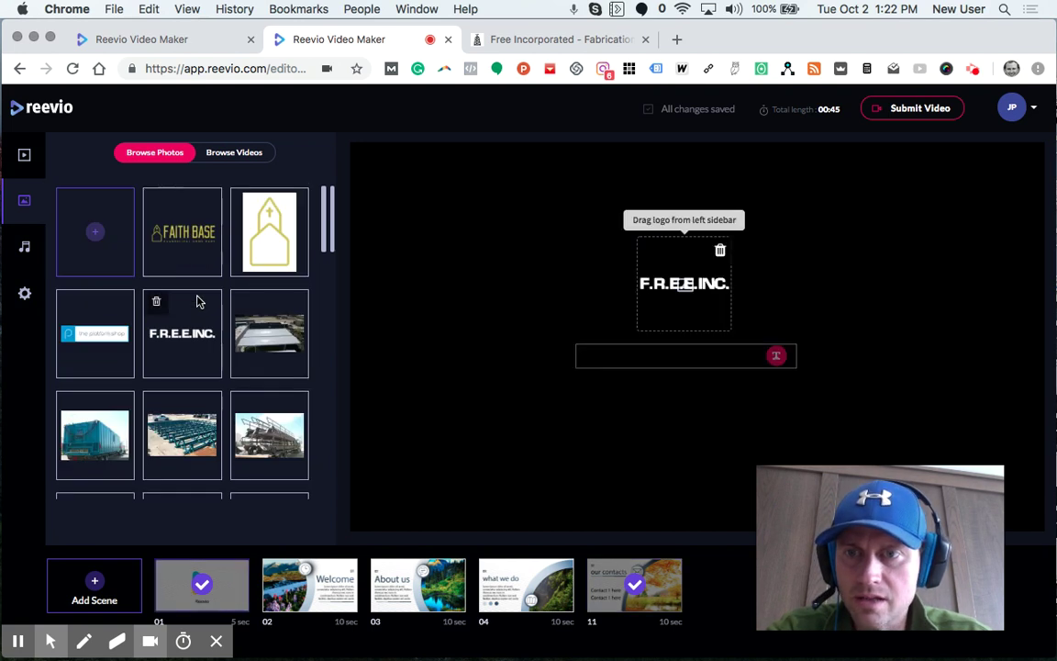
pyautogui.moveTo(181, 342); pyautogui.dragTo(673, 256)
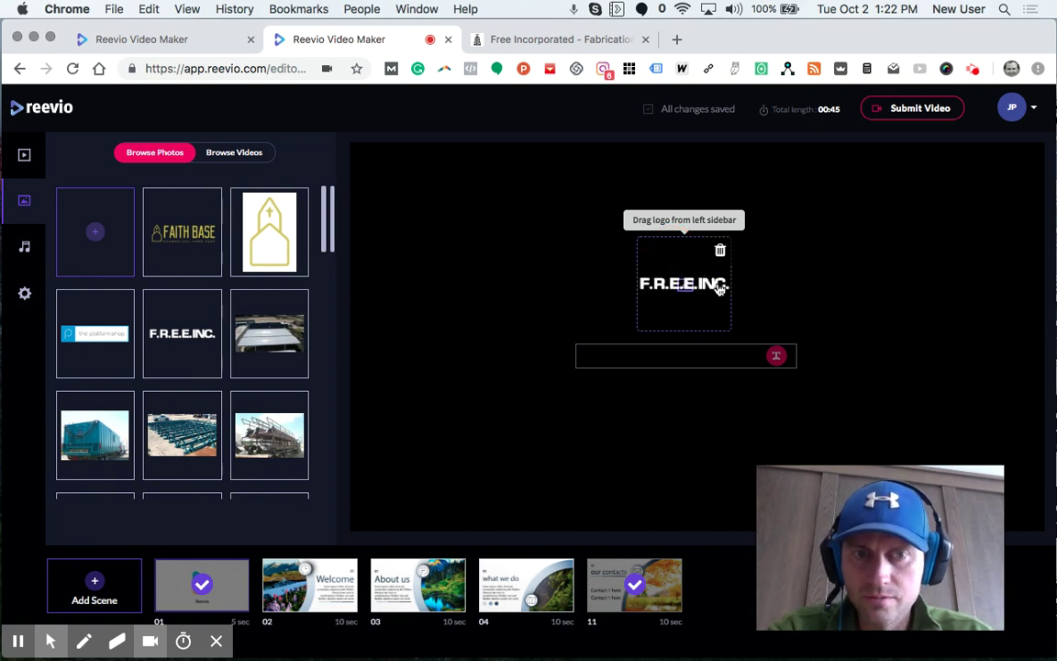
pyautogui.click(712, 356)
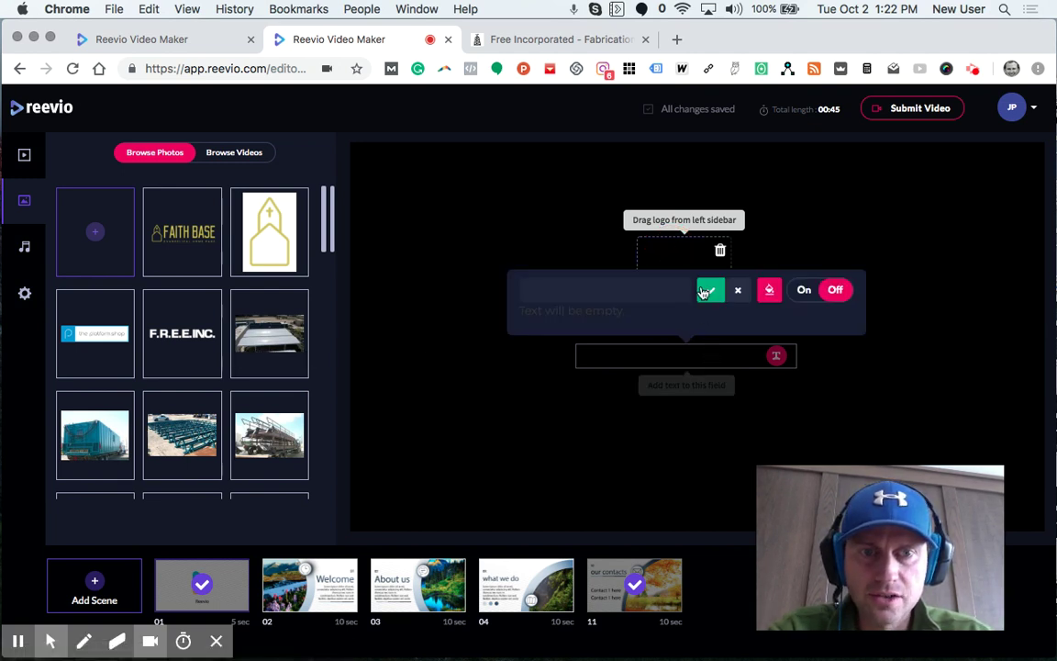
pyautogui.click(831, 372)
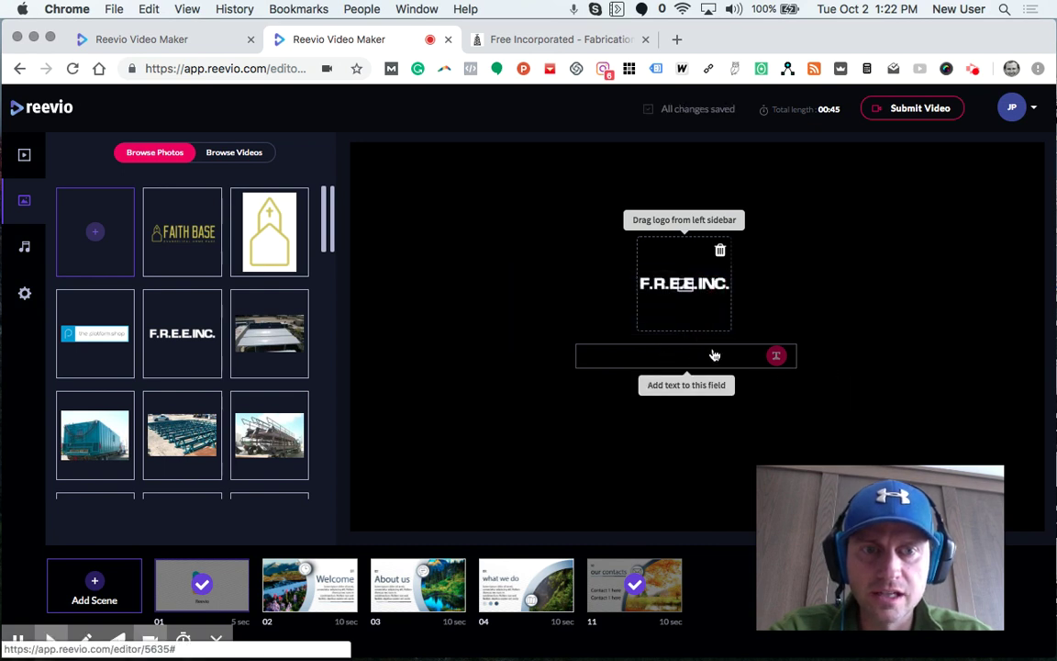
pyautogui.moveTo(309, 585)
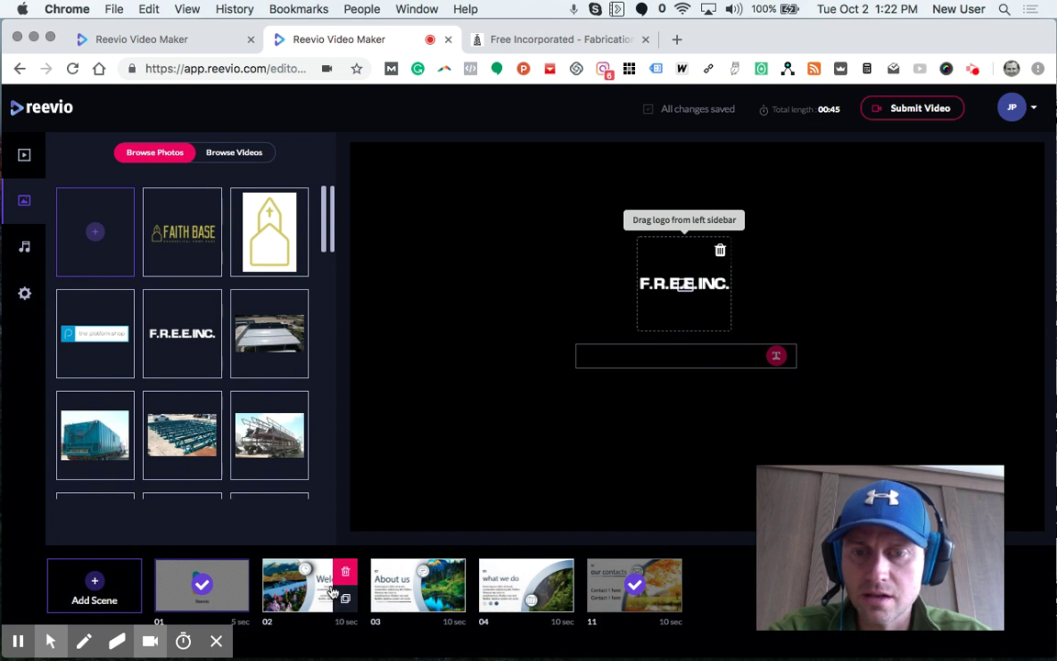
pyautogui.click(316, 592)
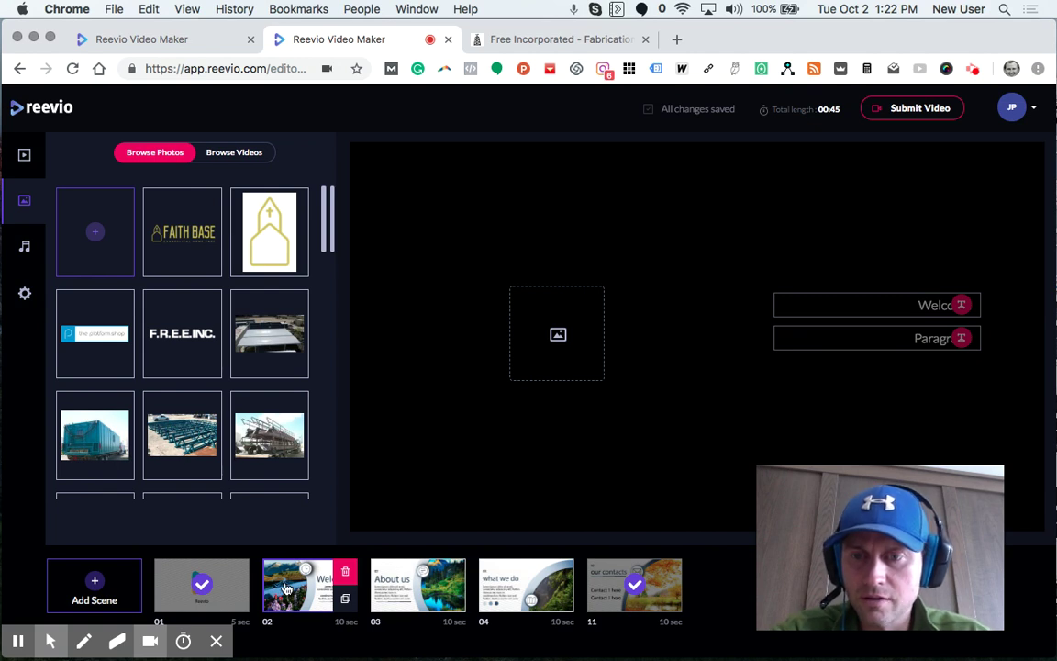
# - Drop the blue pipe photo into the Welcome image slot, cropped toward its right side, and save
pyautogui.scroll(-3, 224, 441)
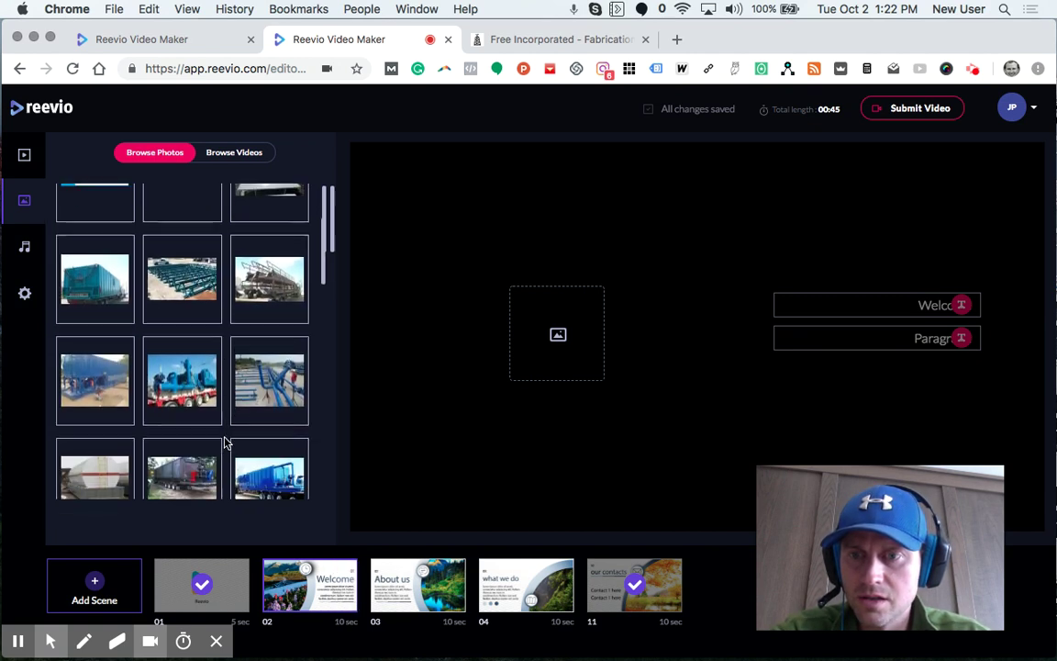
pyautogui.scroll(-1, 224, 441)
pyautogui.moveTo(256, 383); pyautogui.dragTo(551, 342)
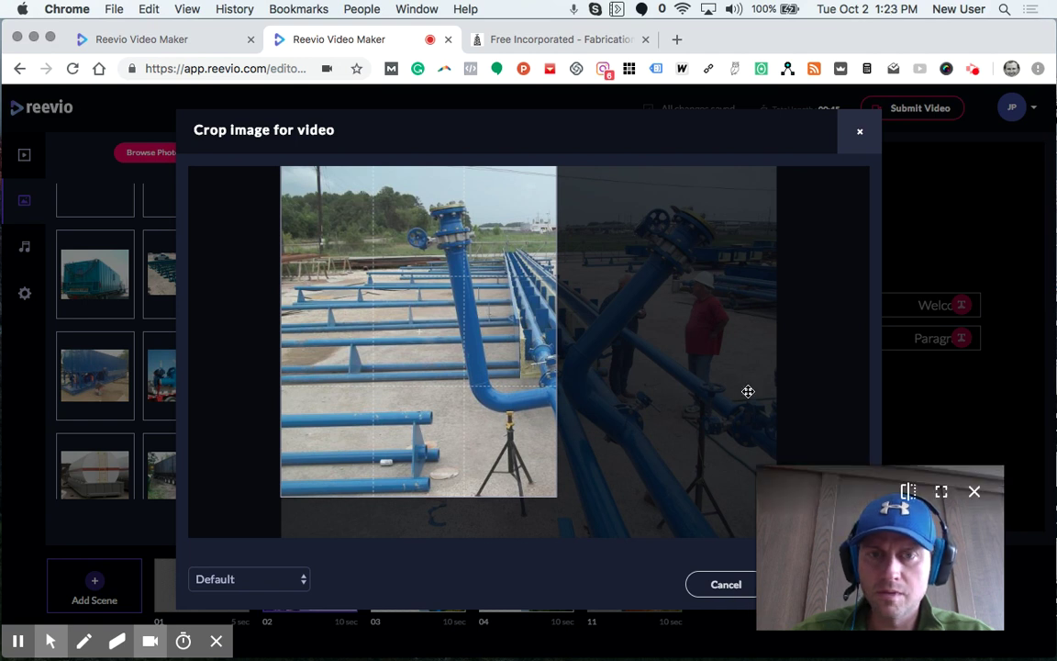
pyautogui.moveTo(545, 375)
pyautogui.mouseDown()
pyautogui.moveTo(738, 368)
pyautogui.moveTo(582, 353)
pyautogui.mouseUp()
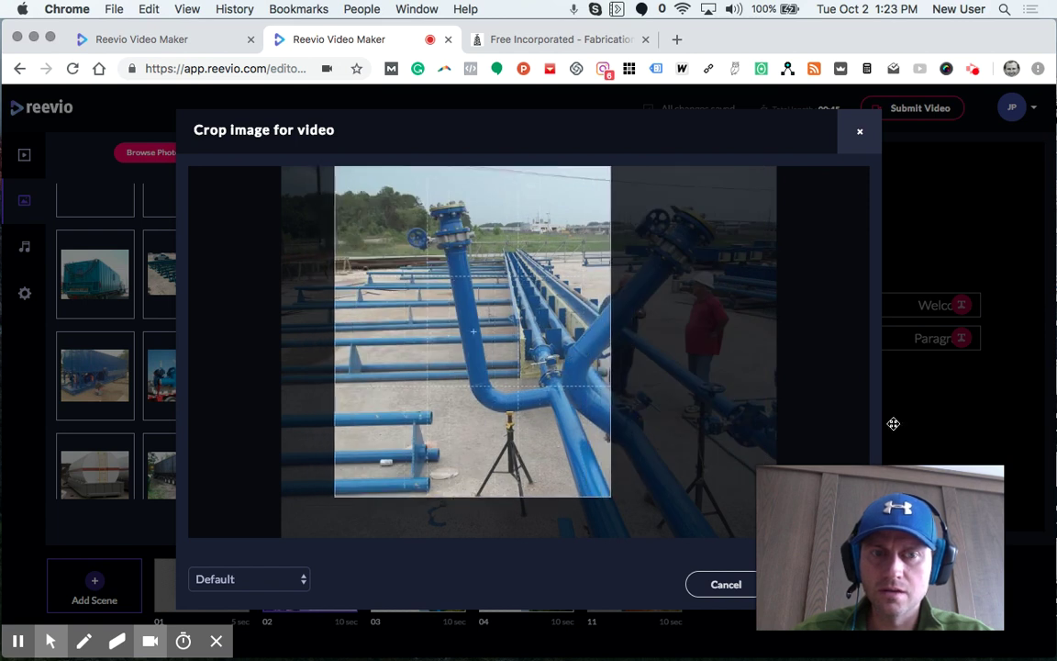
pyautogui.moveTo(835, 523); pyautogui.dragTo(855, 333)
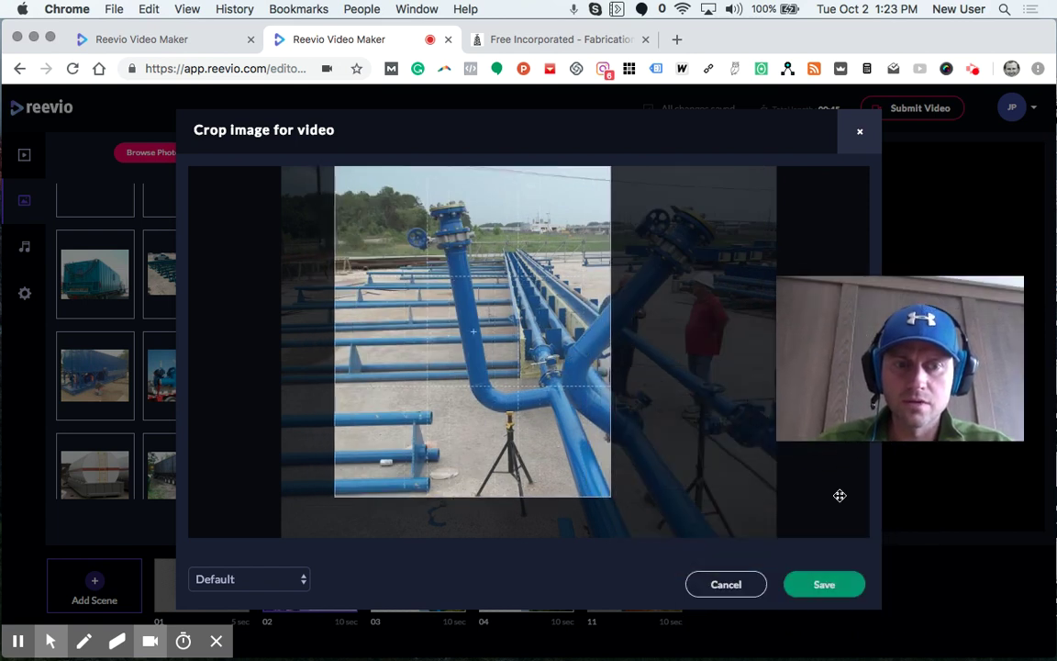
pyautogui.click(822, 592)
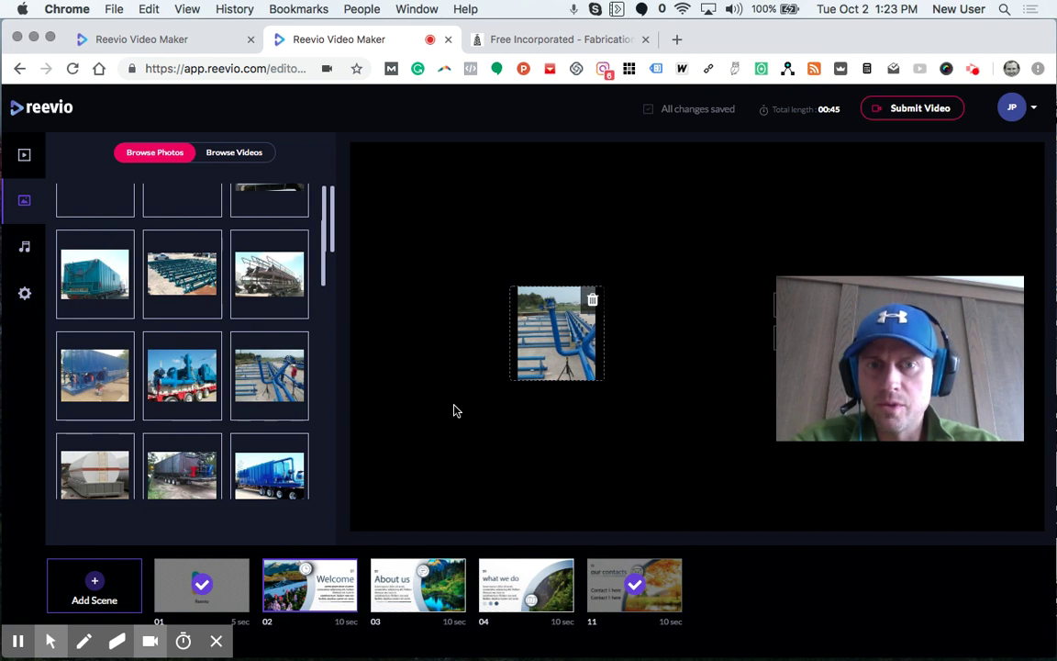
pyautogui.moveTo(303, 587)
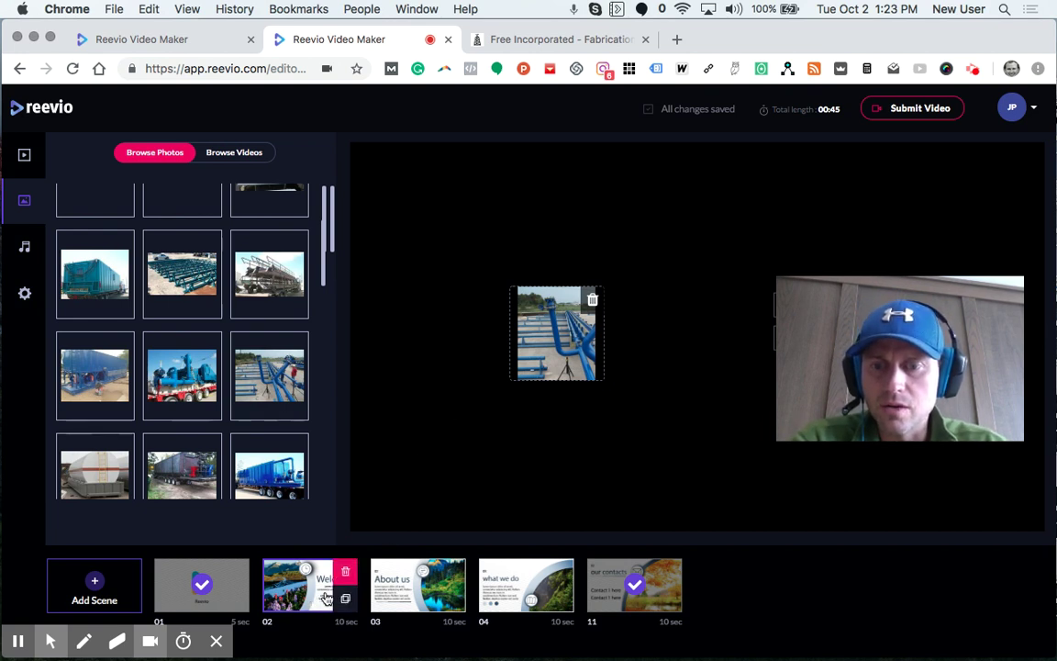
# - Open the About Us scene, checking the Welcome scene's new photo along the way
pyautogui.click(410, 605)
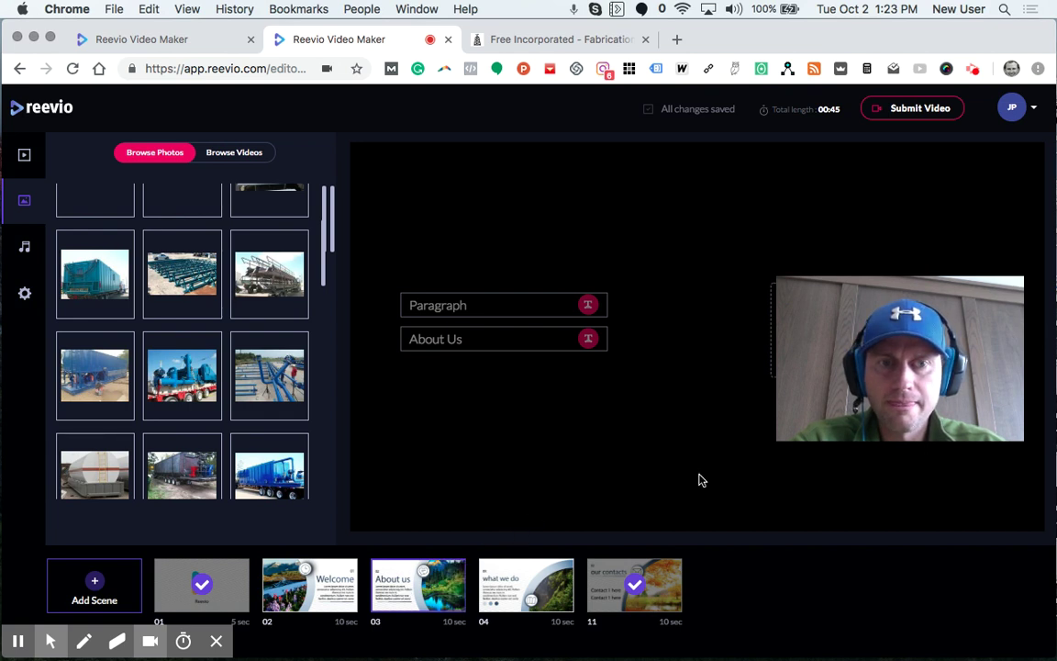
pyautogui.moveTo(821, 347); pyautogui.dragTo(782, 489)
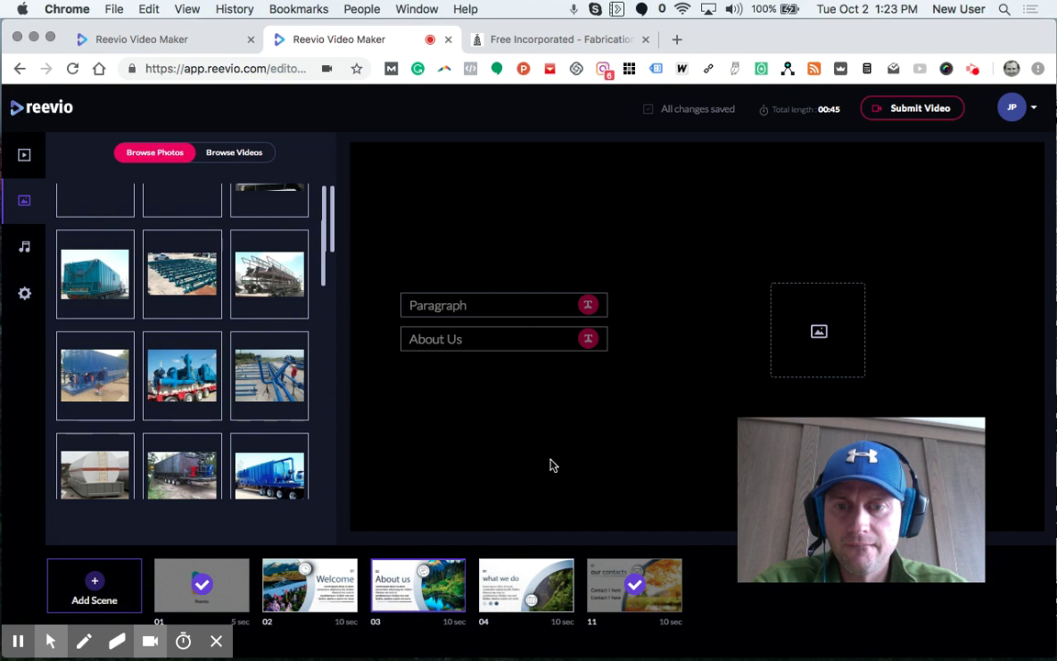
pyautogui.click(321, 596)
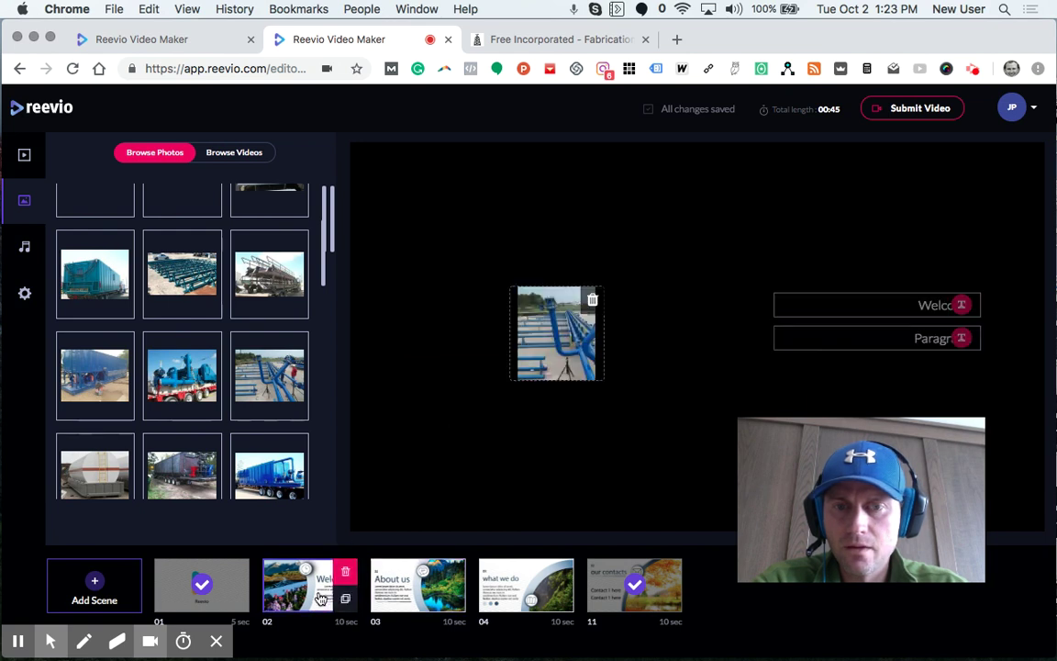
pyautogui.click(409, 597)
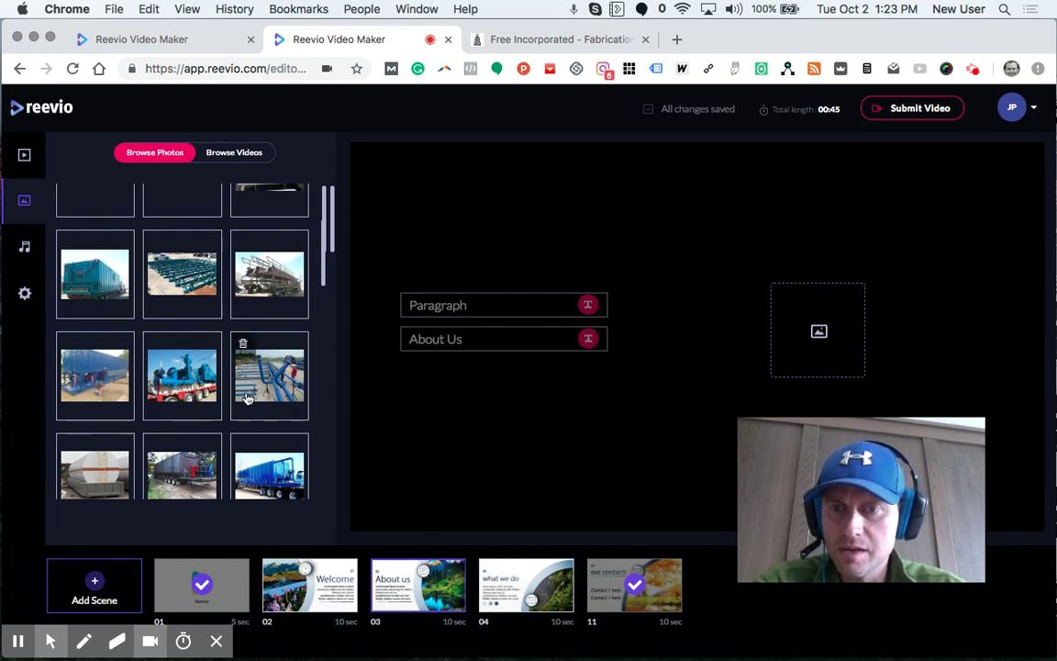
# - Put the orange tank photo into the About Us image slot, cropped around the tank, and save
pyautogui.scroll(-2, 246, 397)
pyautogui.scroll(-2, 245, 398)
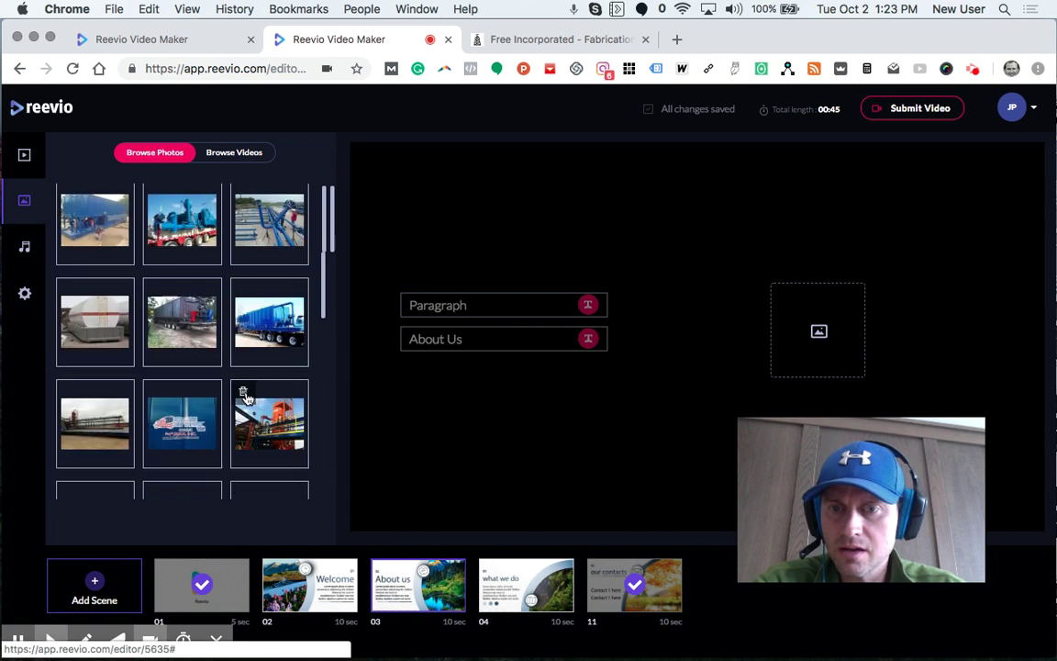
pyautogui.moveTo(258, 415); pyautogui.dragTo(790, 312)
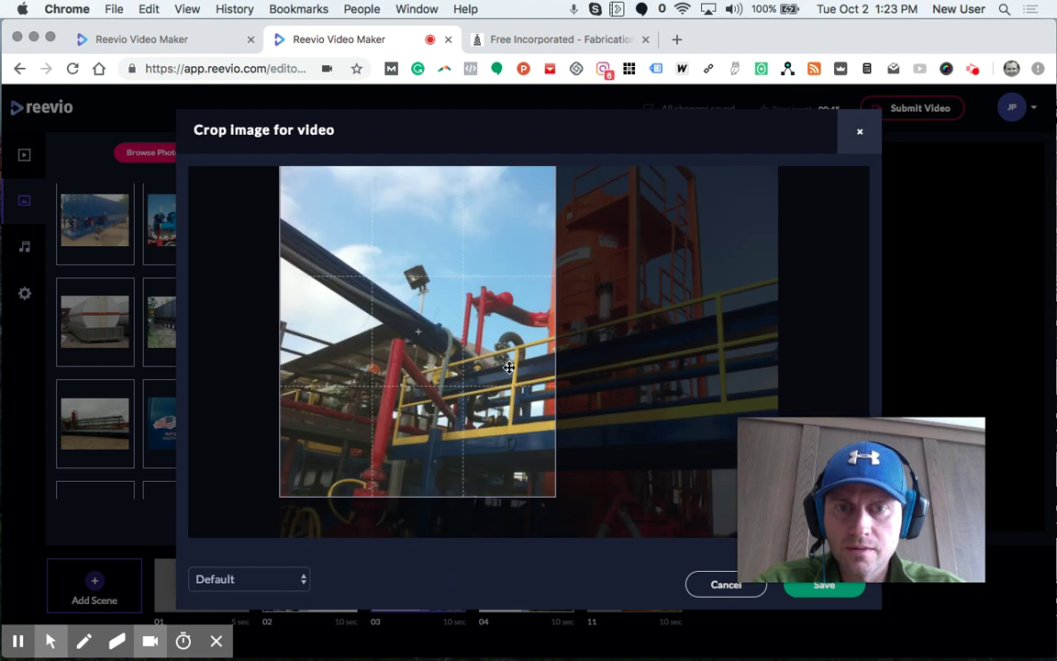
pyautogui.moveTo(508, 367); pyautogui.dragTo(675, 345)
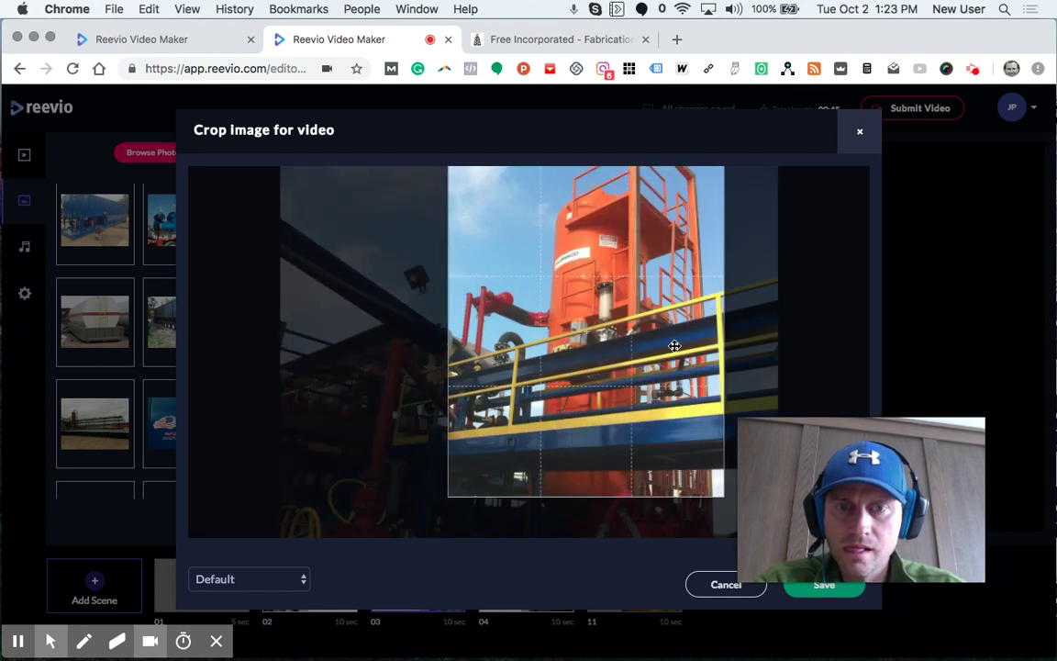
pyautogui.click(824, 587)
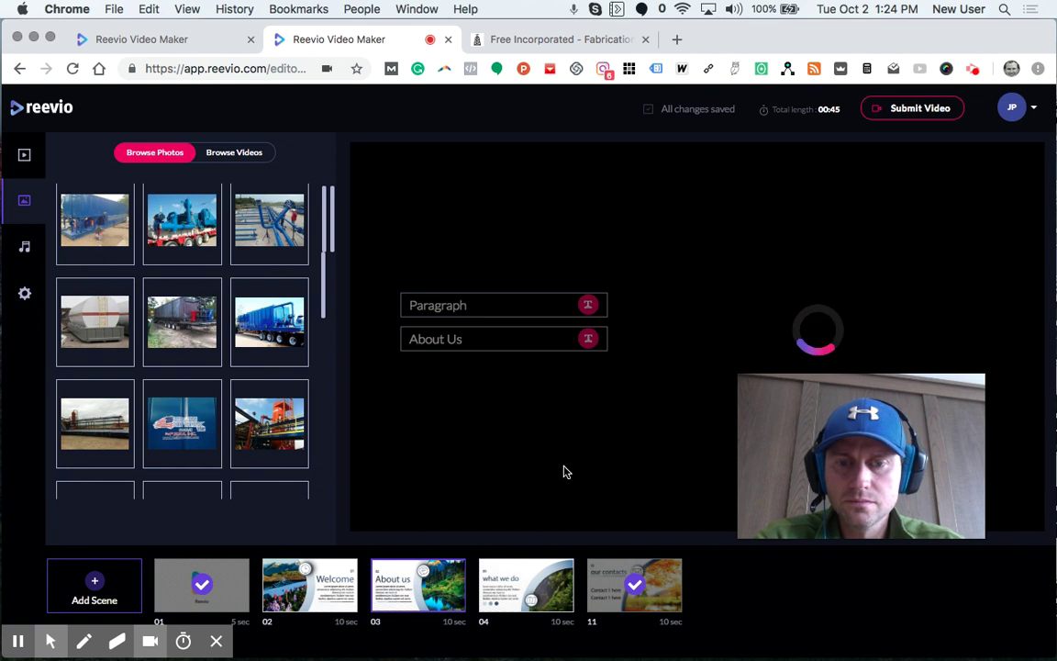
pyautogui.click(606, 593)
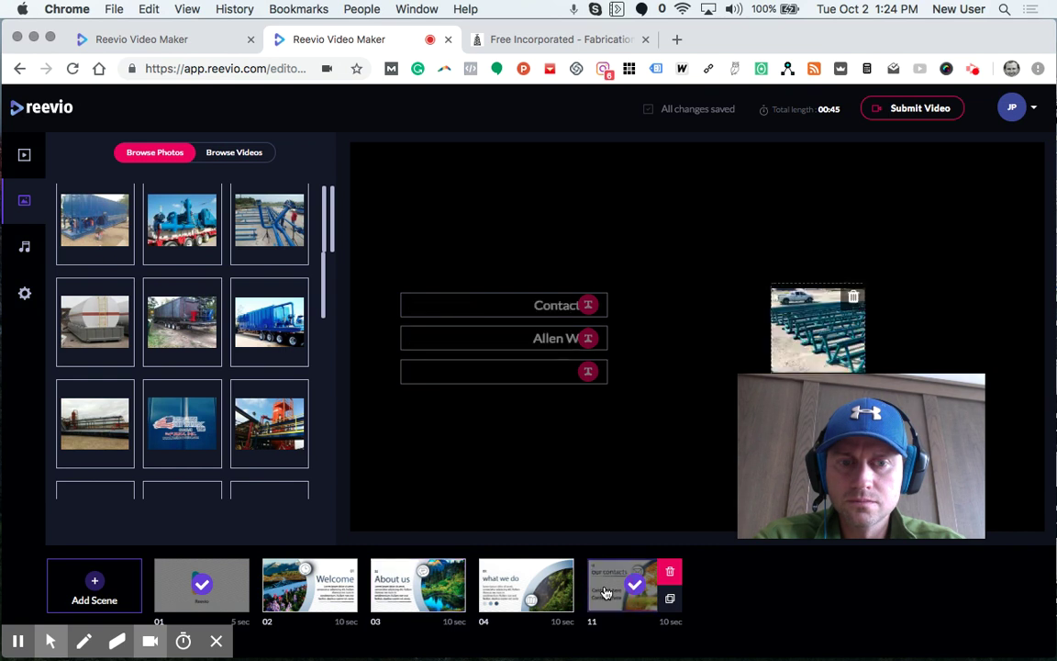
pyautogui.click(524, 339)
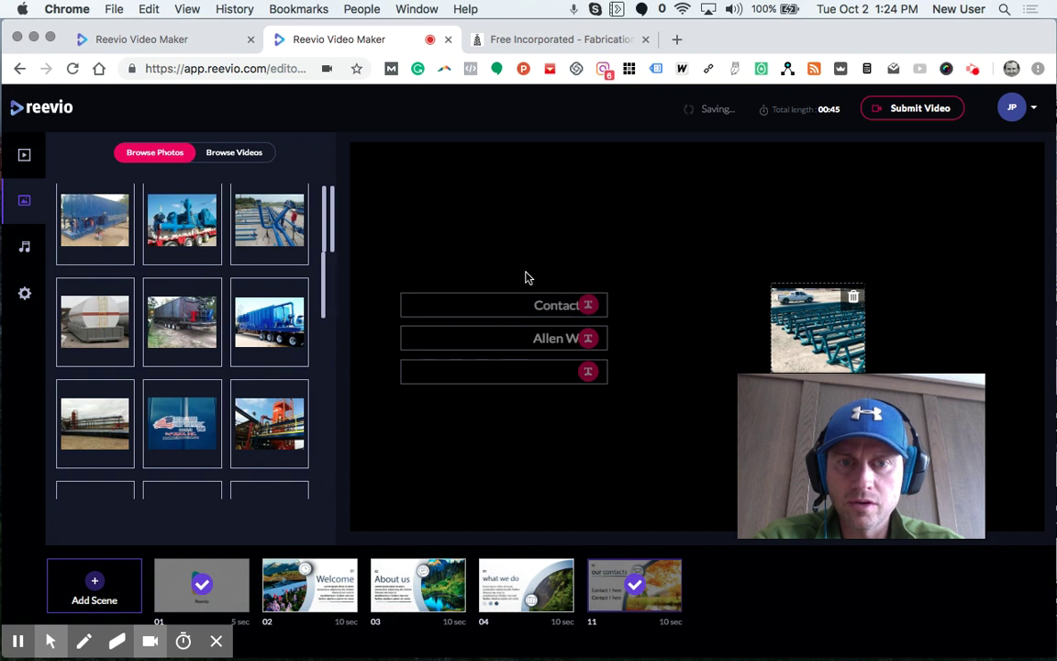
pyautogui.click(543, 306)
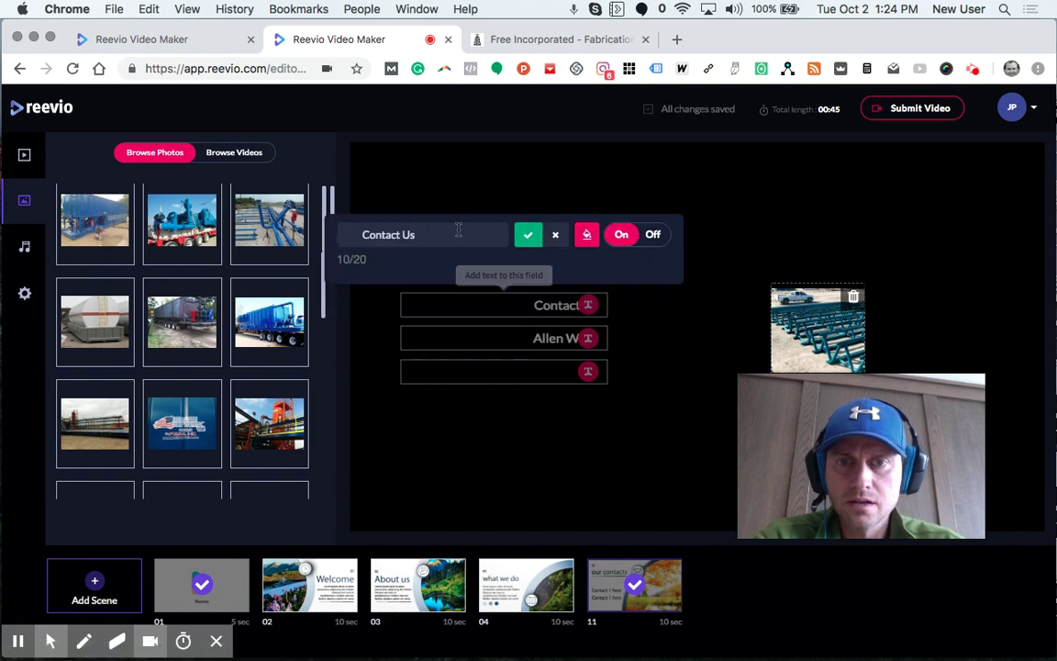
pyautogui.click(527, 239)
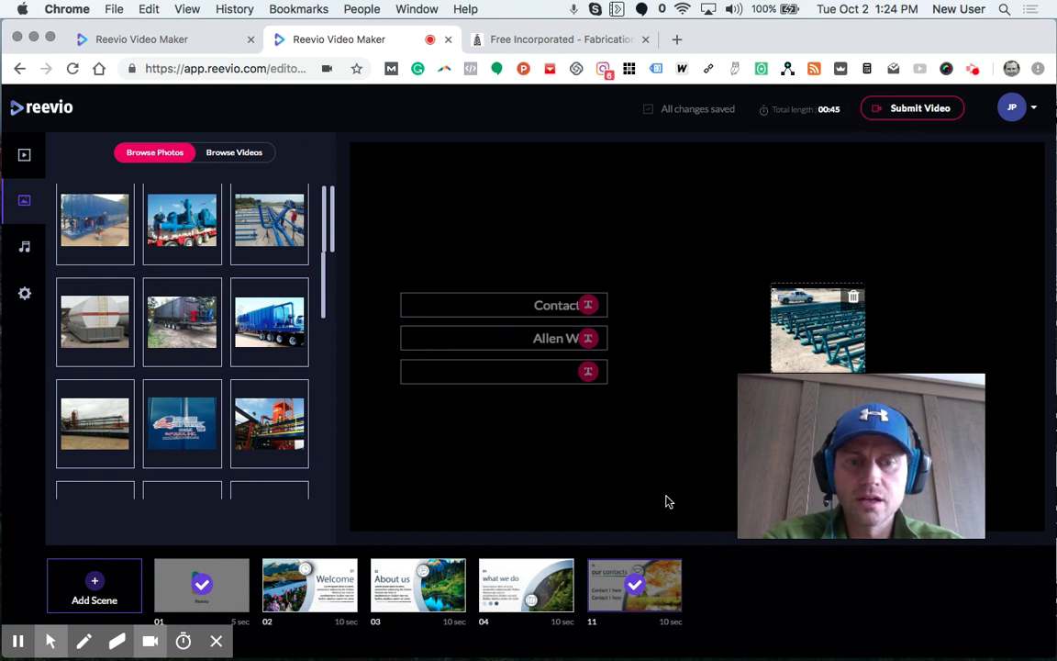
pyautogui.moveTo(524, 585)
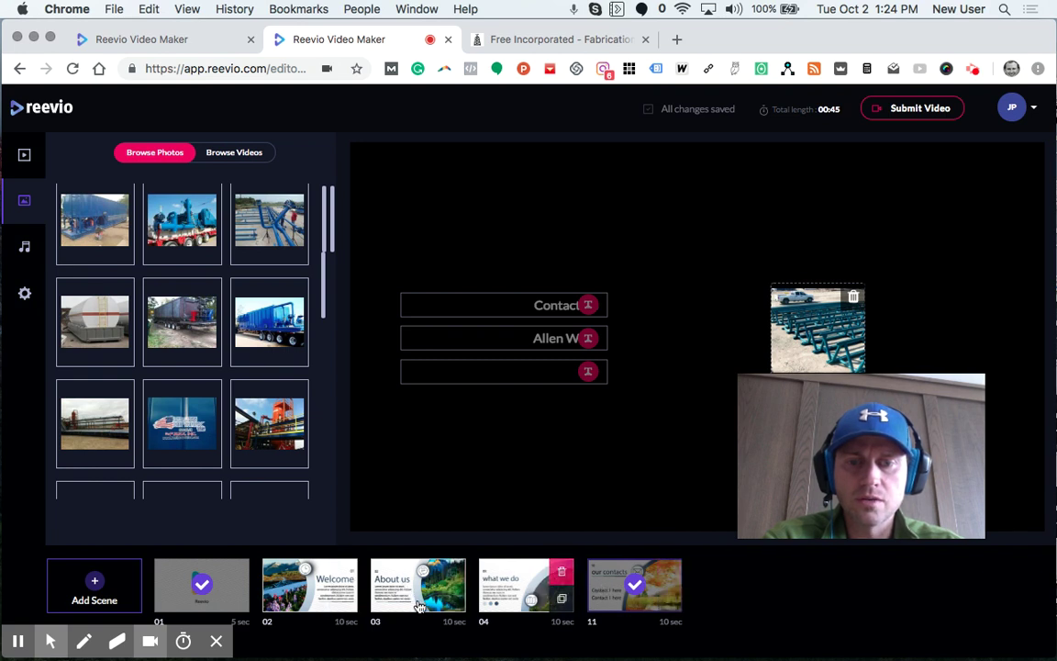
# - Replace scene 02's 'Welcome' heading by typing 'FREE Incorporated' over it
pyautogui.click(310, 597)
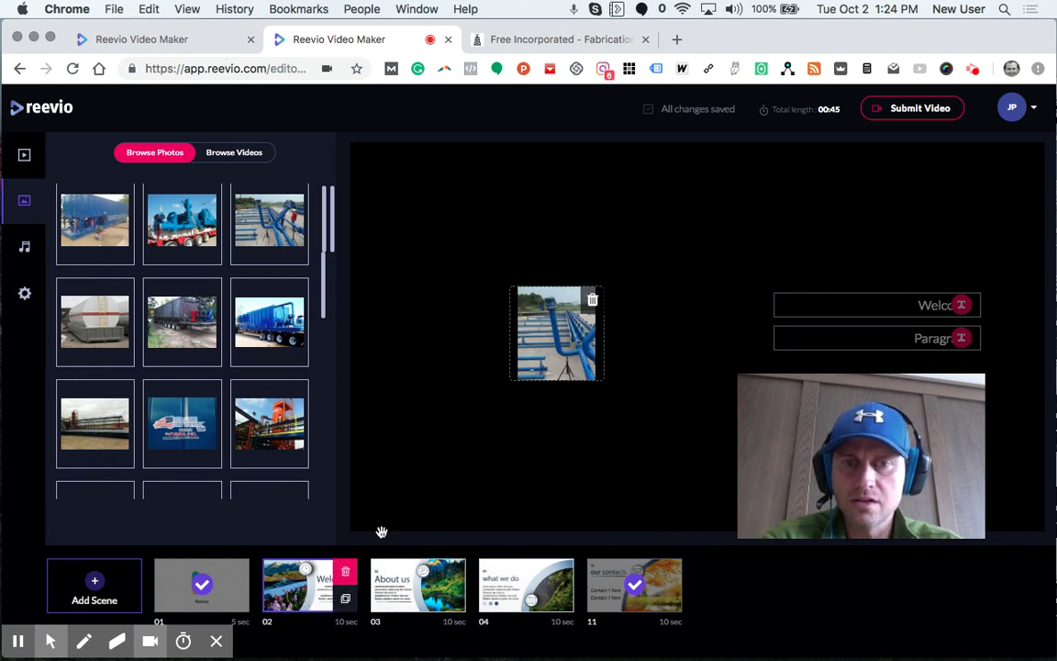
pyautogui.click(853, 306)
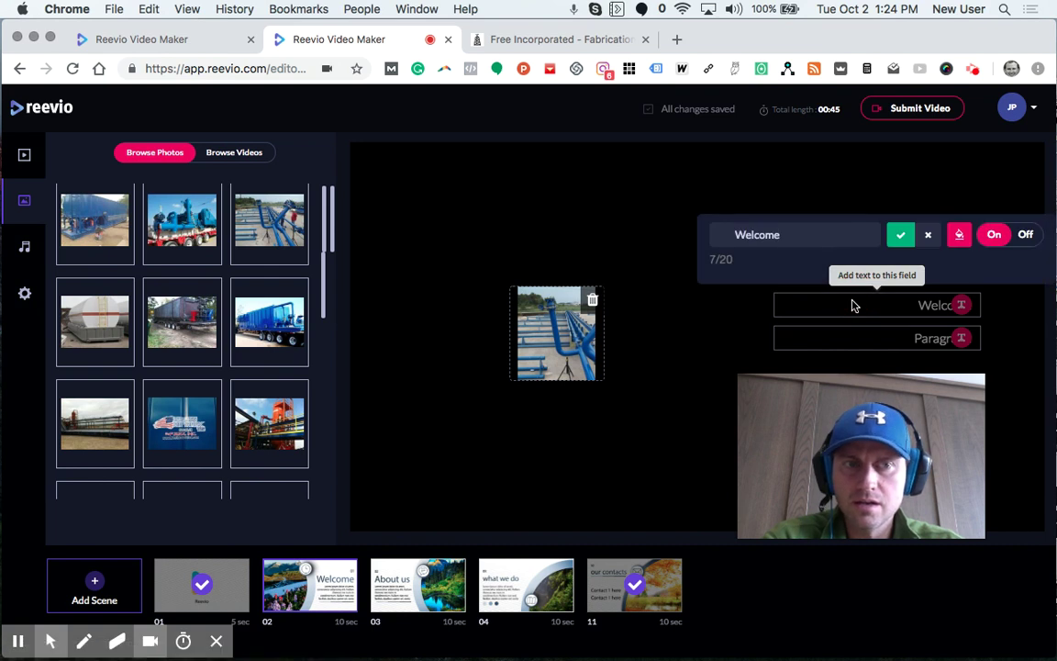
pyautogui.press('Return')
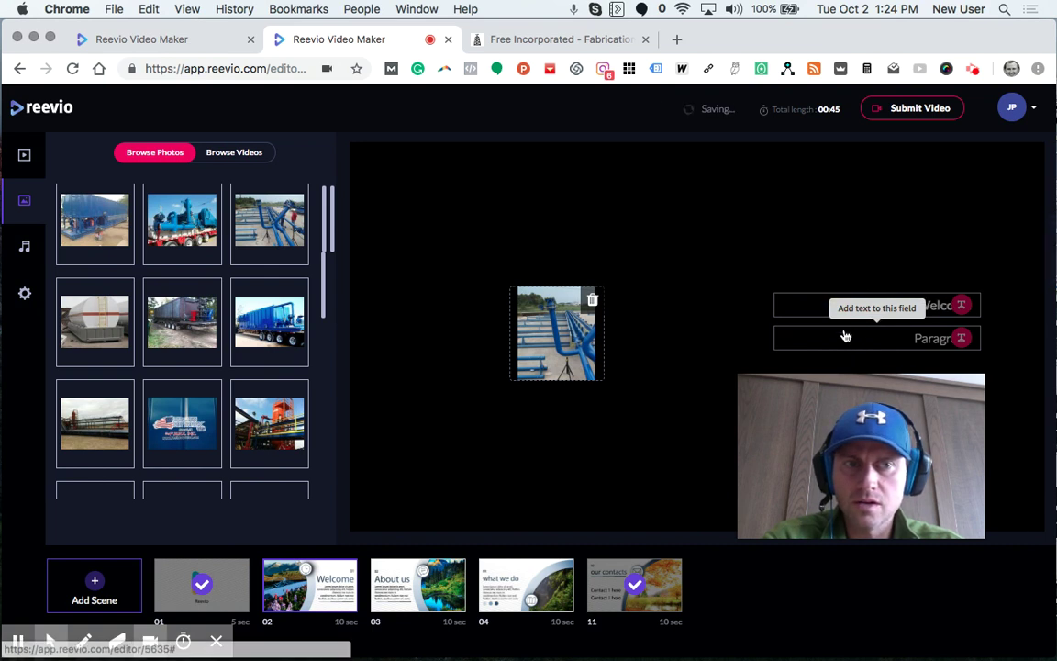
pyautogui.click(812, 308)
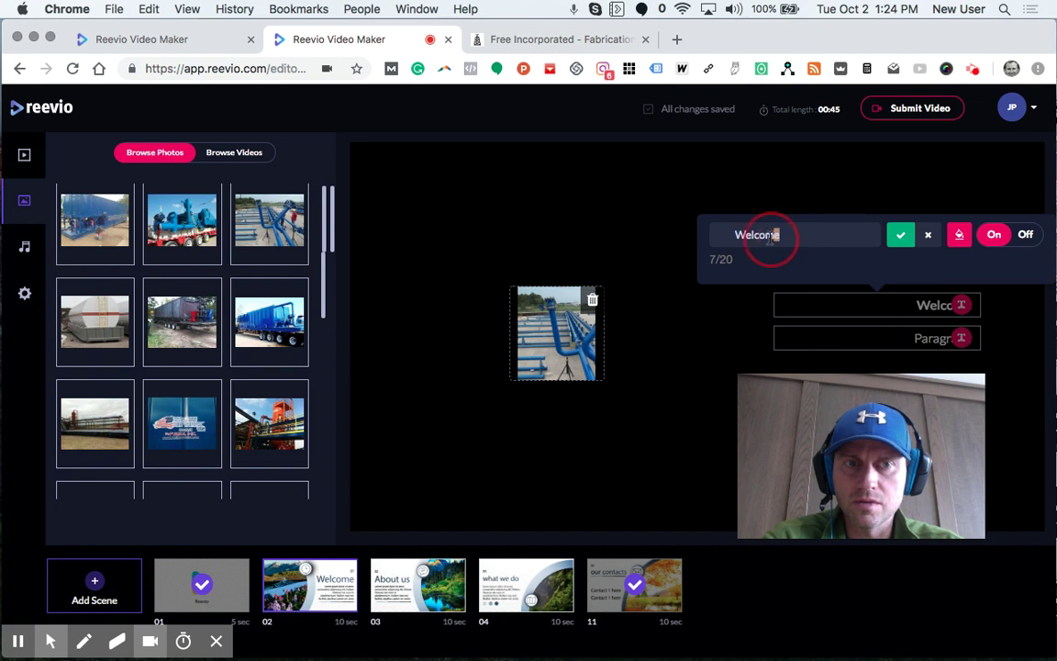
pyautogui.moveTo(780, 235); pyautogui.dragTo(725, 237)
pyautogui.write('FREE I')
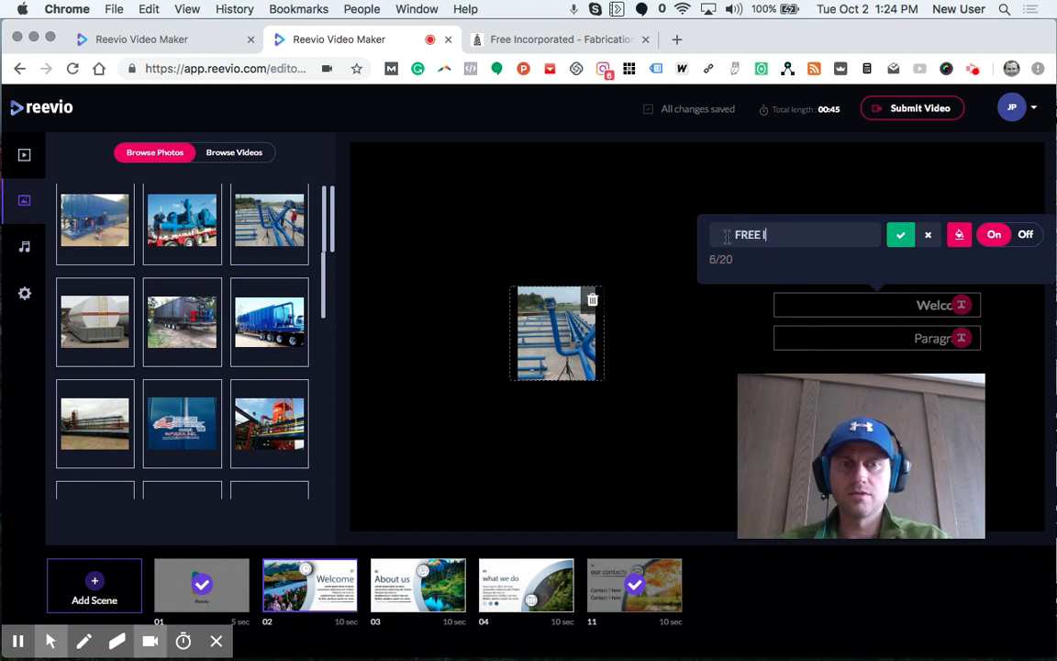
pyautogui.write('ncorp')
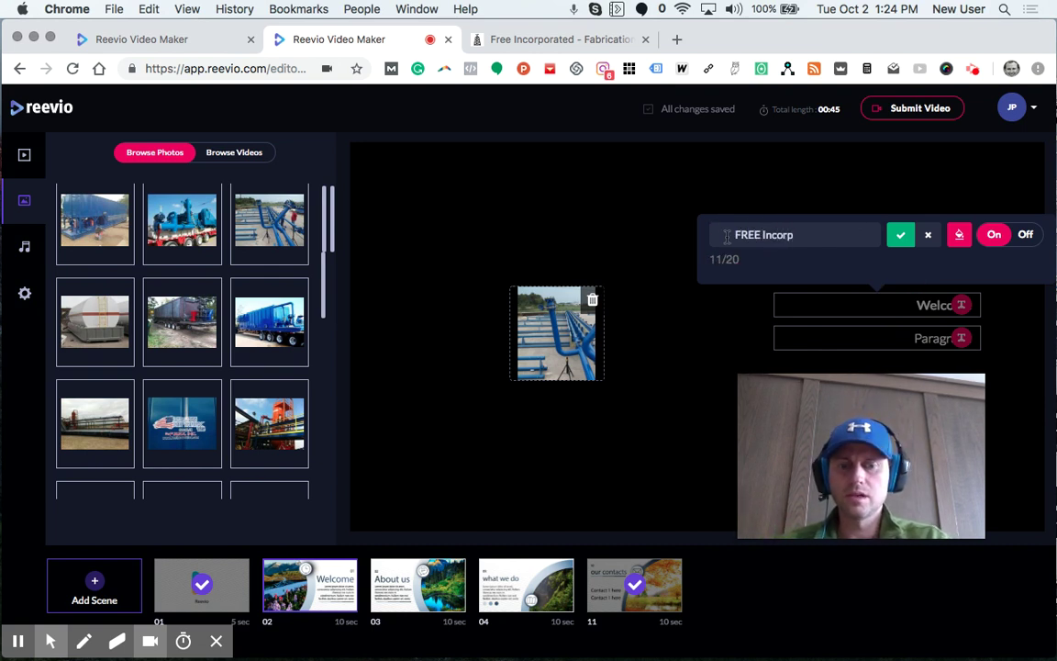
pyautogui.write('or')
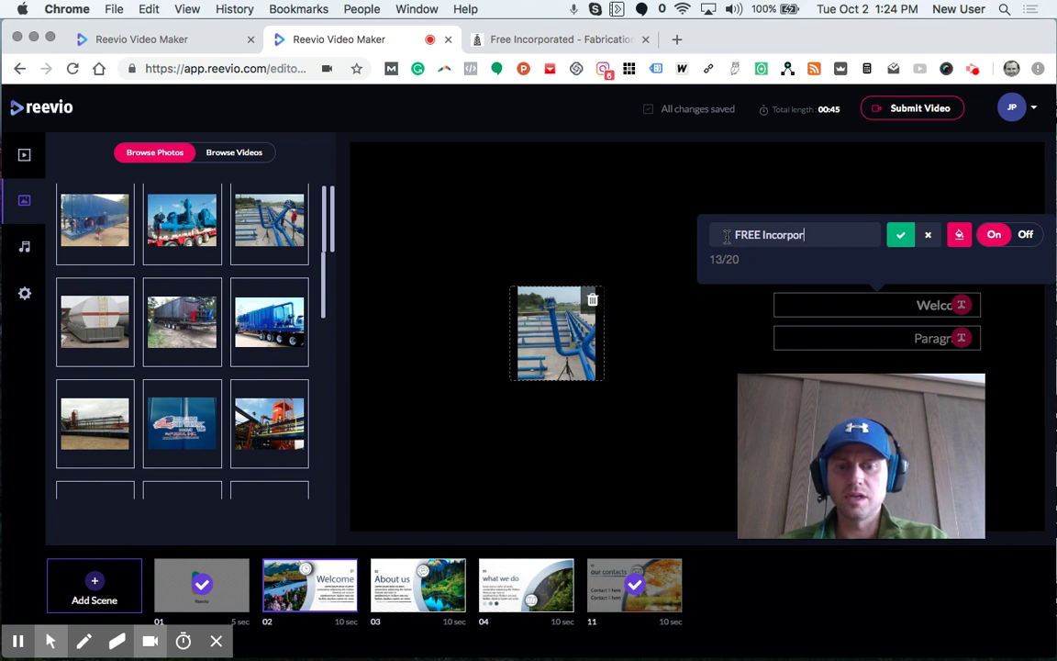
pyautogui.write('ated')
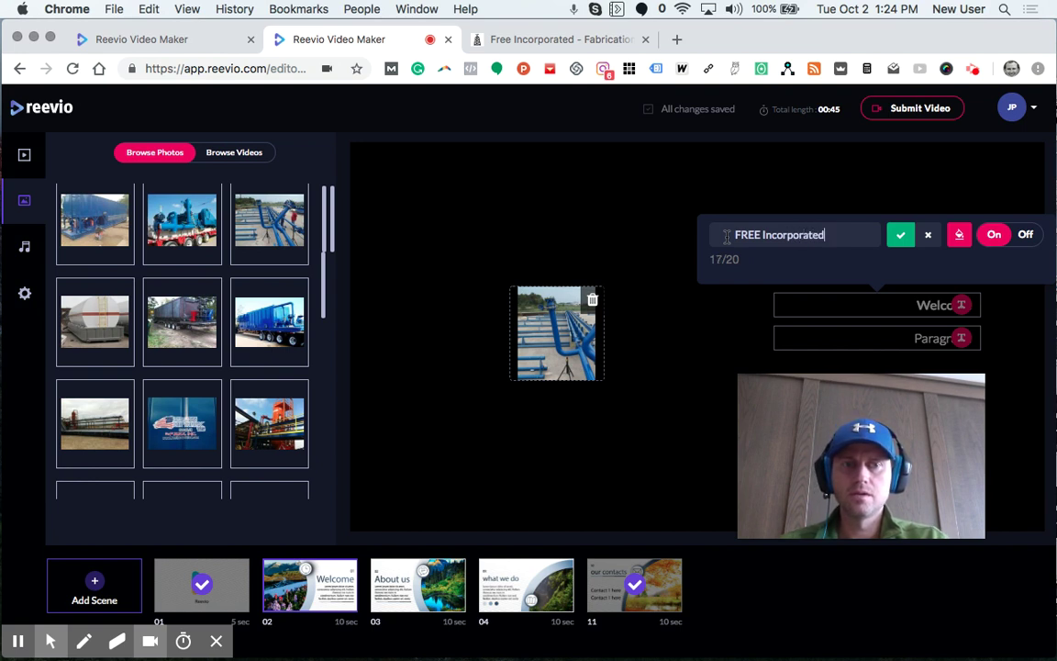
# - Confirm the FREE Incorporated heading and highlight the Houston facility description on the company website
pyautogui.click(900, 235)
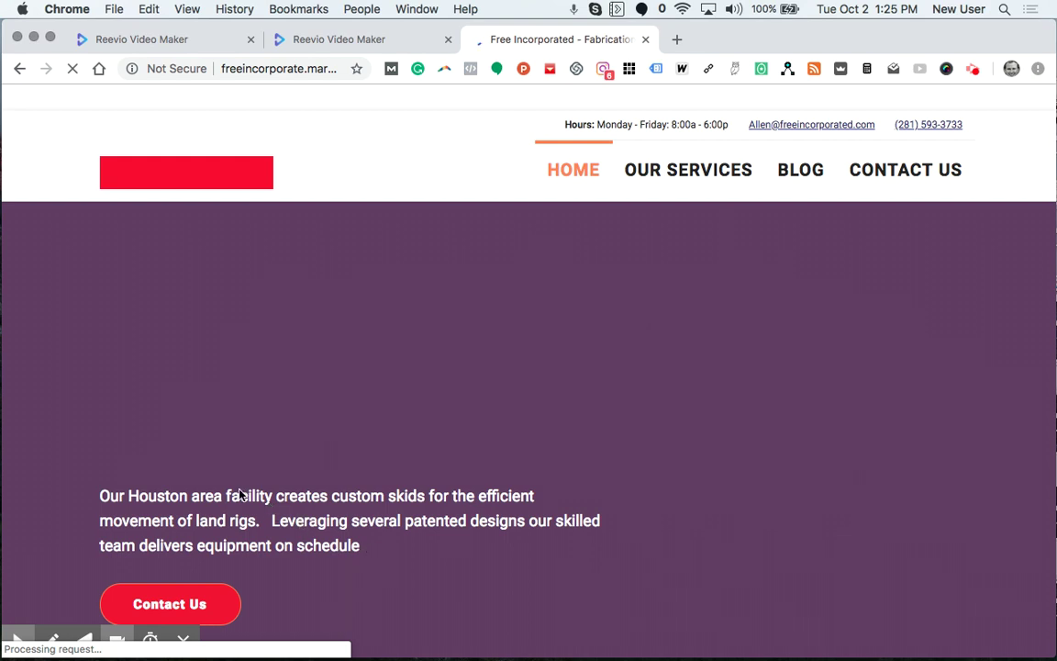
pyautogui.moveTo(274, 496); pyautogui.dragTo(369, 554)
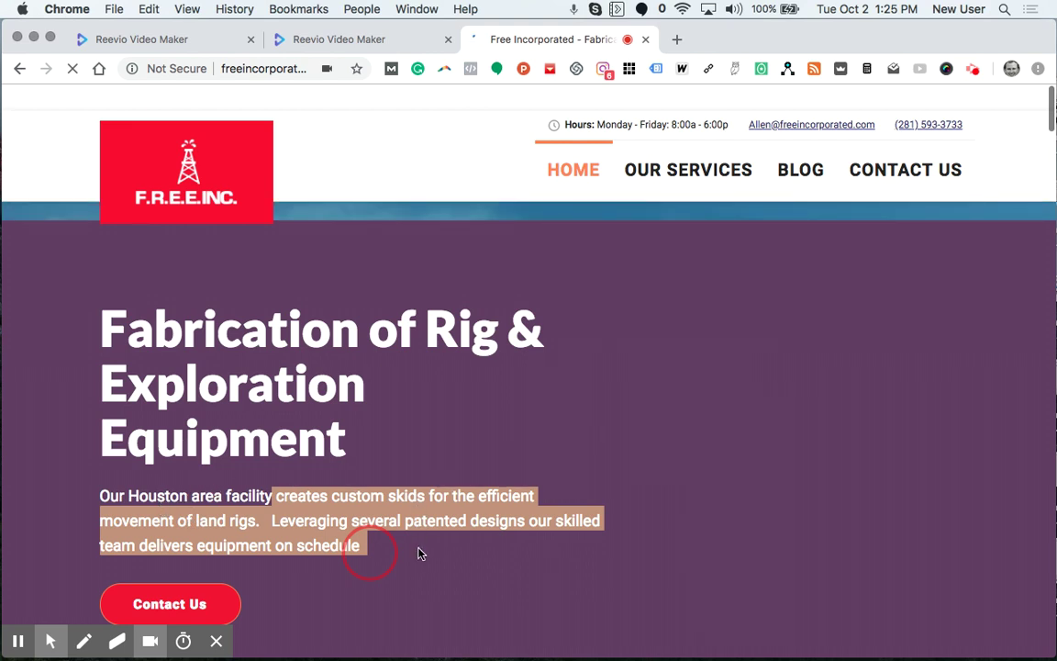
# - Replace the Welcome paragraph placeholder with the opening words 'Our Houston facility'
pyautogui.click(382, 43)
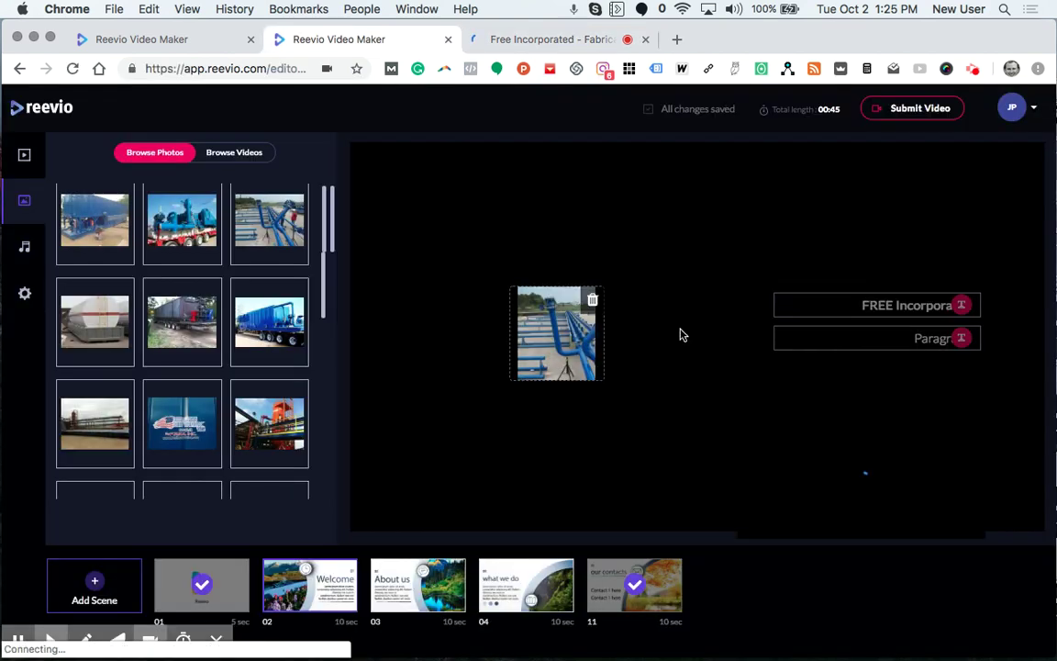
pyautogui.click(863, 340)
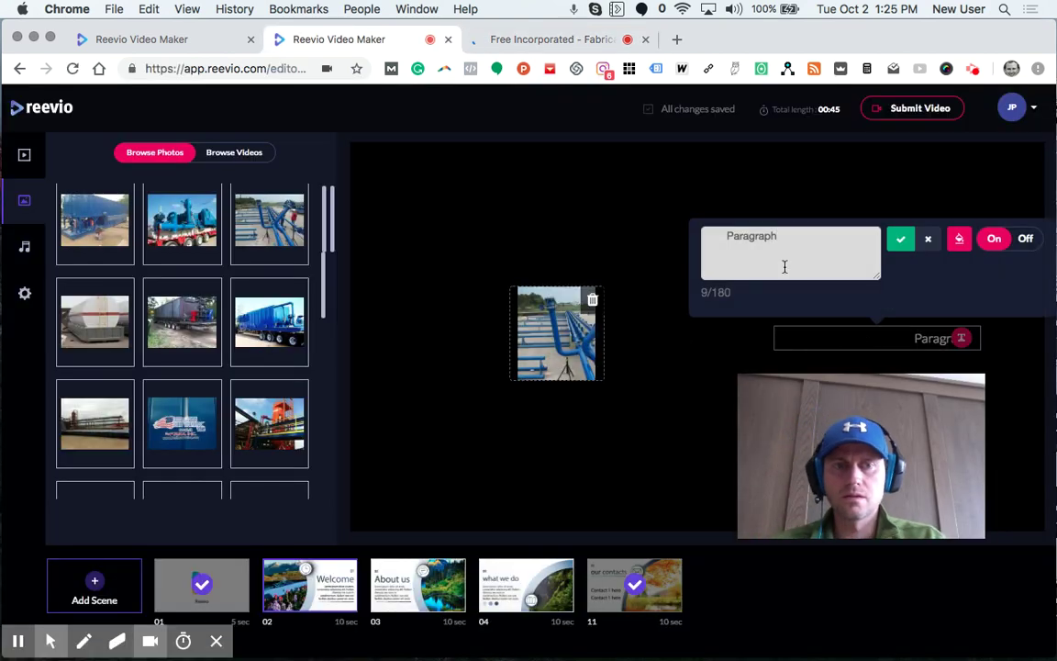
pyautogui.doubleClick(771, 237)
pyautogui.write('O')
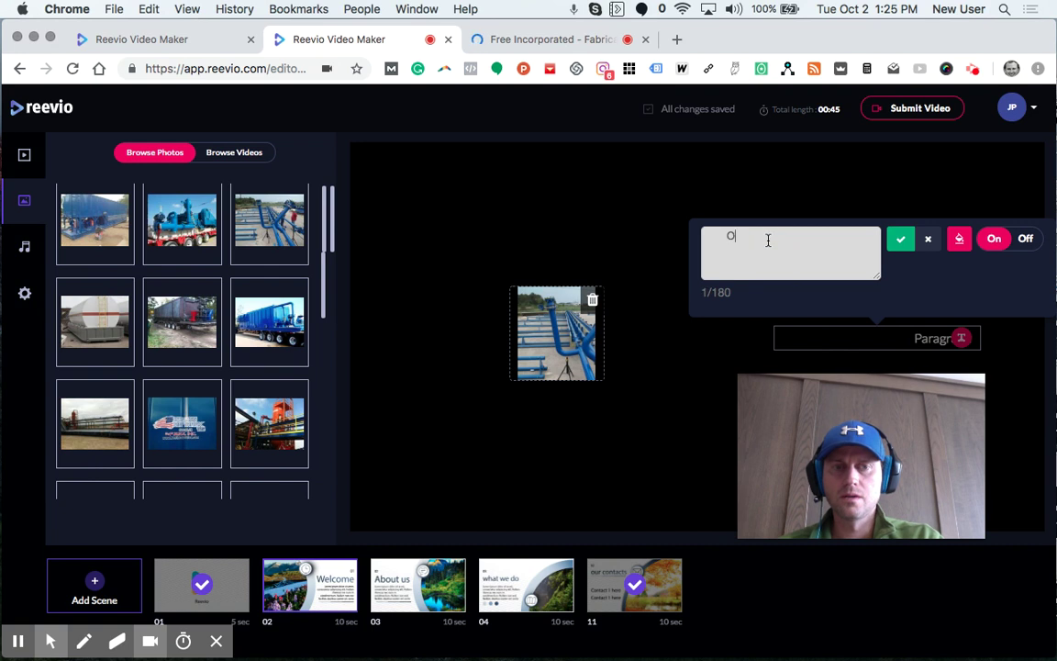
pyautogui.write('ur Houston ar')
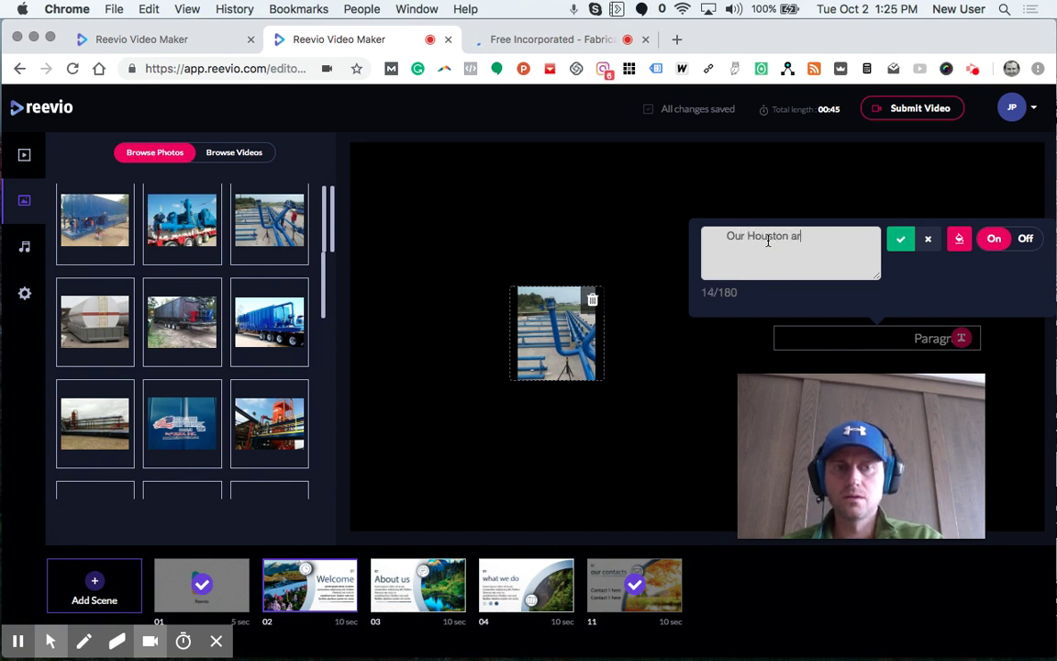
pyautogui.write('ea f')
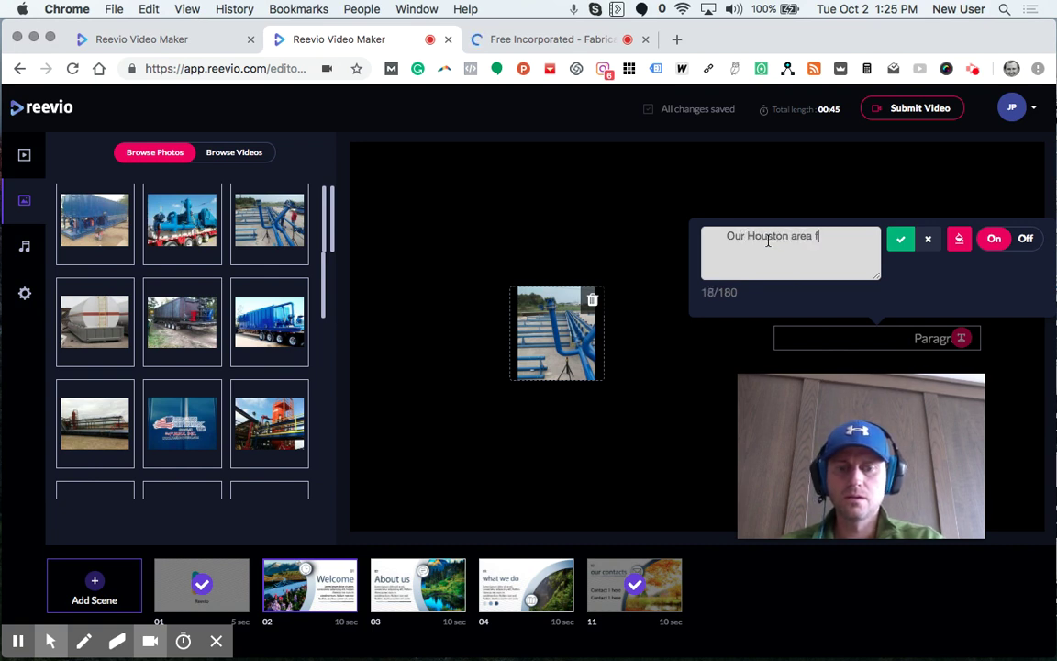
pyautogui.press('BackSpace')
pyautogui.press('BackSpace')
pyautogui.press('BackSpace')
pyautogui.press('BackSpace')
pyautogui.press('BackSpace')
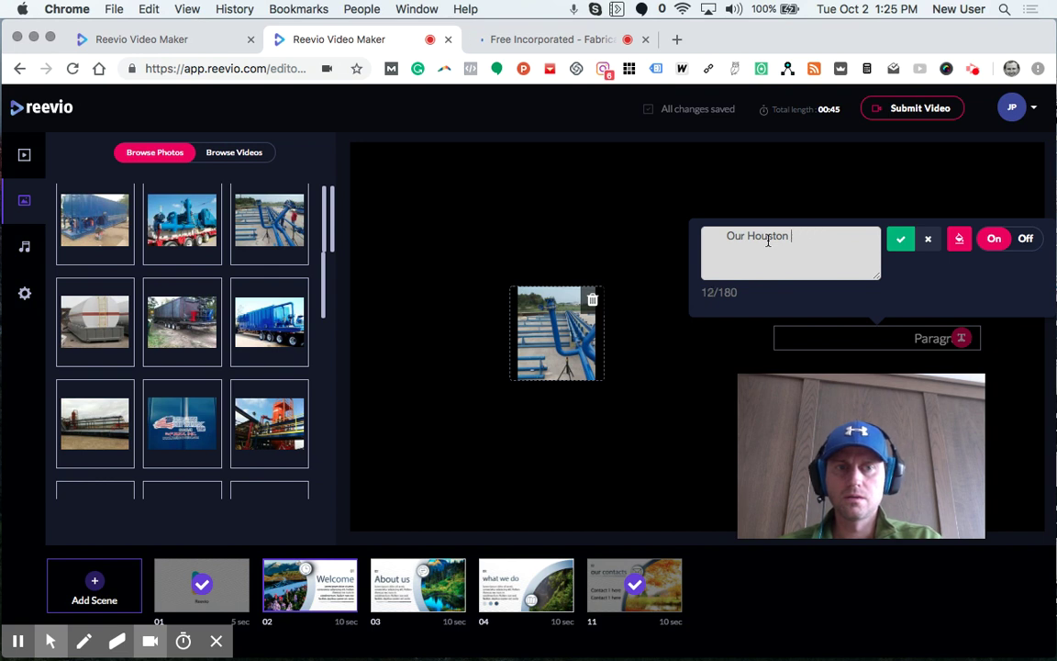
pyautogui.write('facility')
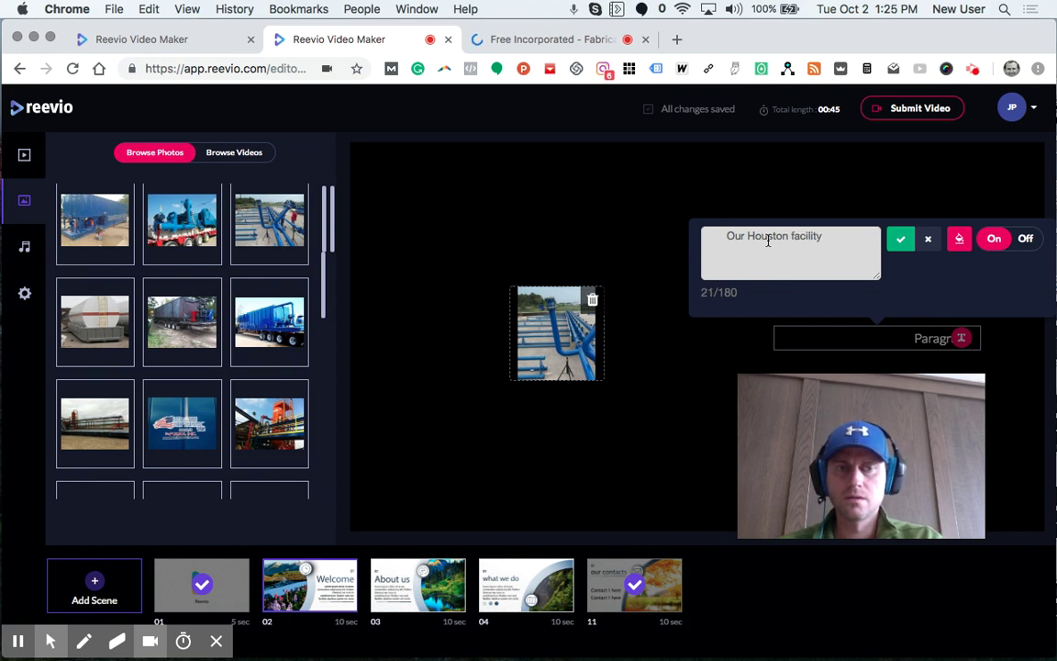
pyautogui.click(519, 37)
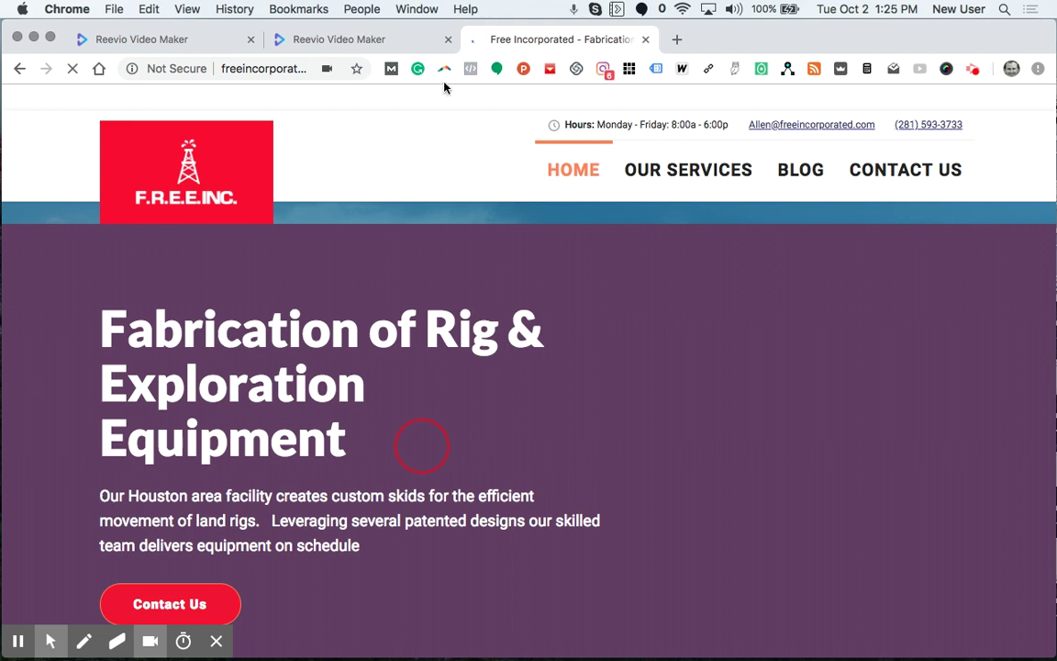
# - Return from the company website to the Reevio editor
pyautogui.click(203, 42)
# - Continue the Welcome paragraph with 'designs custom skids for improved rig movement.'
pyautogui.click(364, 41)
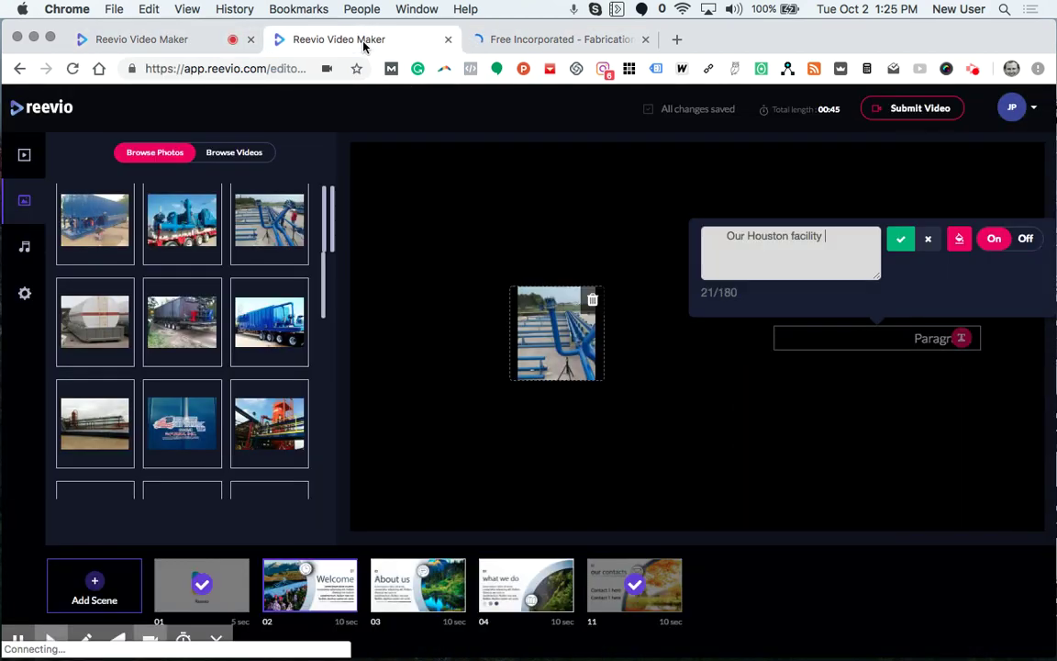
pyautogui.write('c')
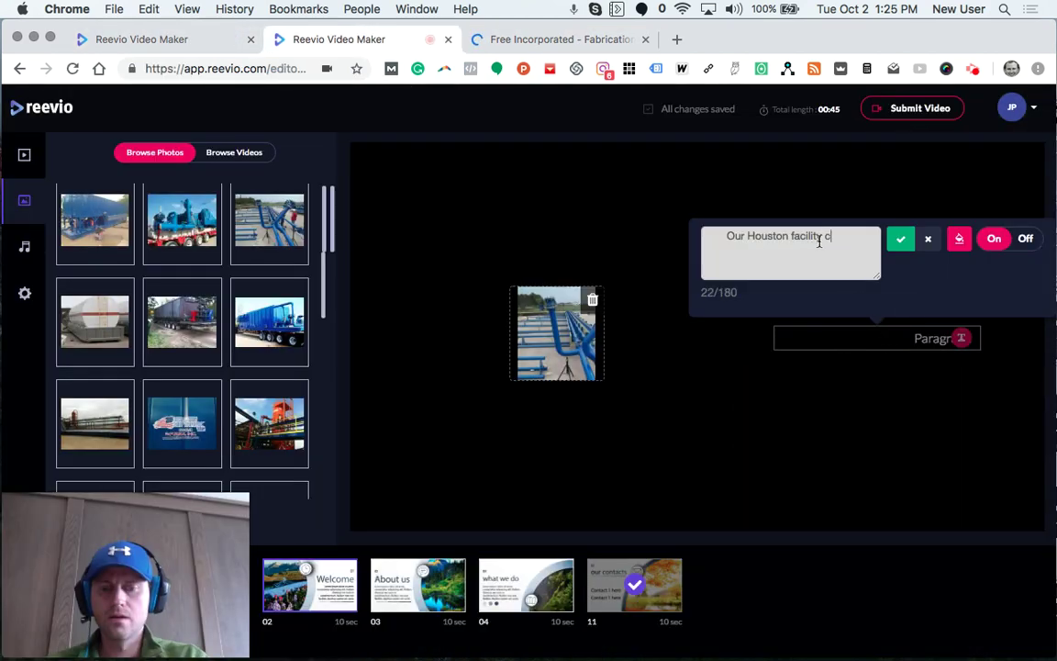
pyautogui.write('rea')
pyautogui.press('BackSpace')
pyautogui.press('BackSpace')
pyautogui.press('BackSpace')
pyautogui.write('de')
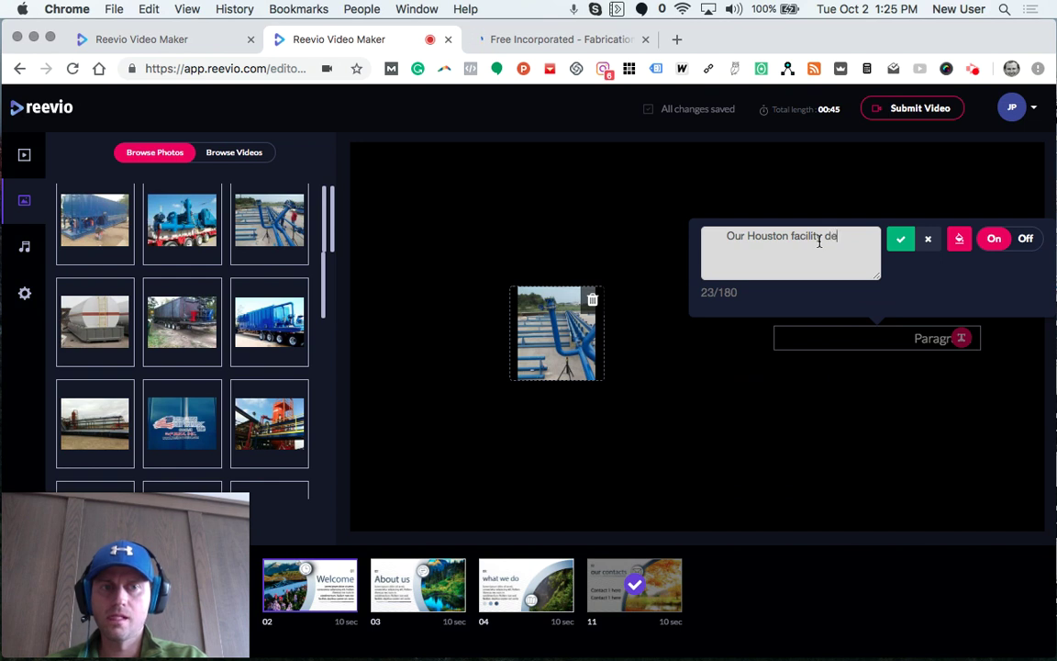
pyautogui.write('signs ')
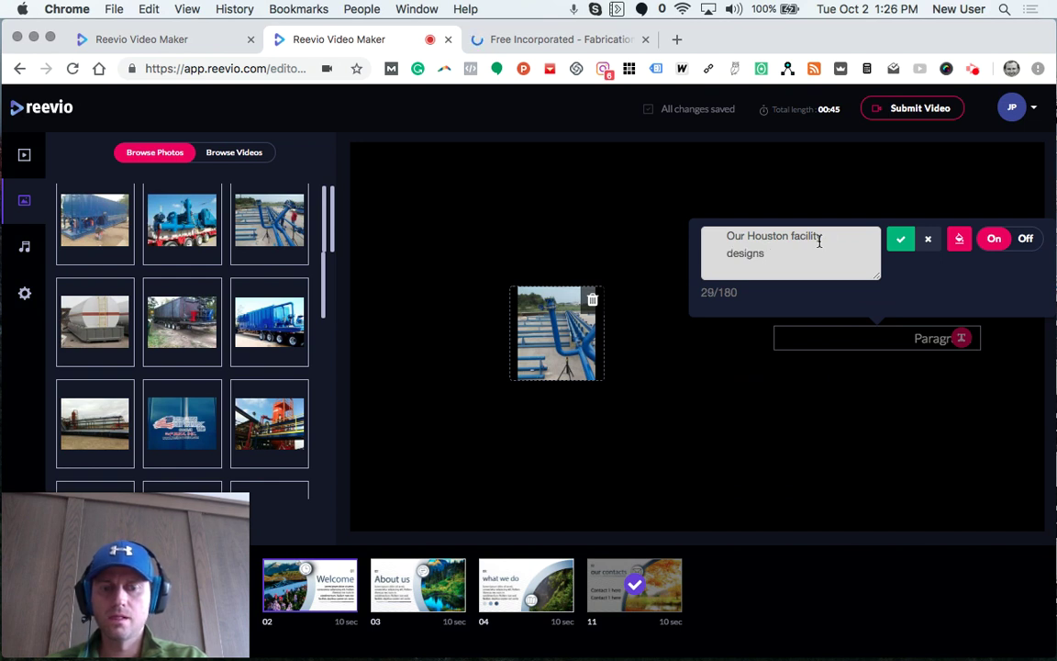
pyautogui.write('custom s')
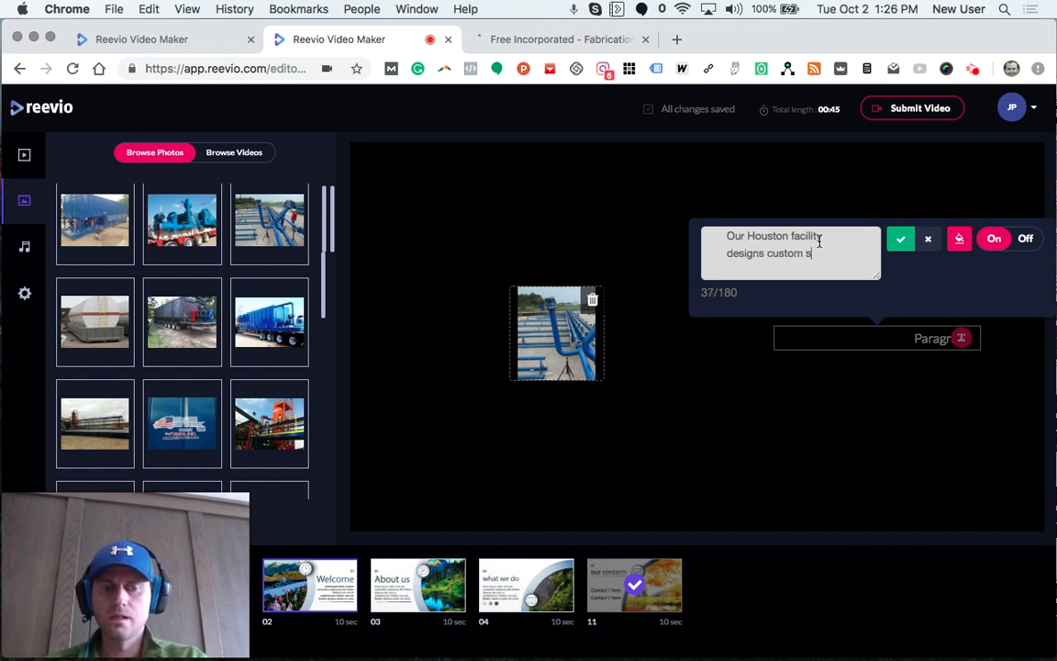
pyautogui.write('kids for ef')
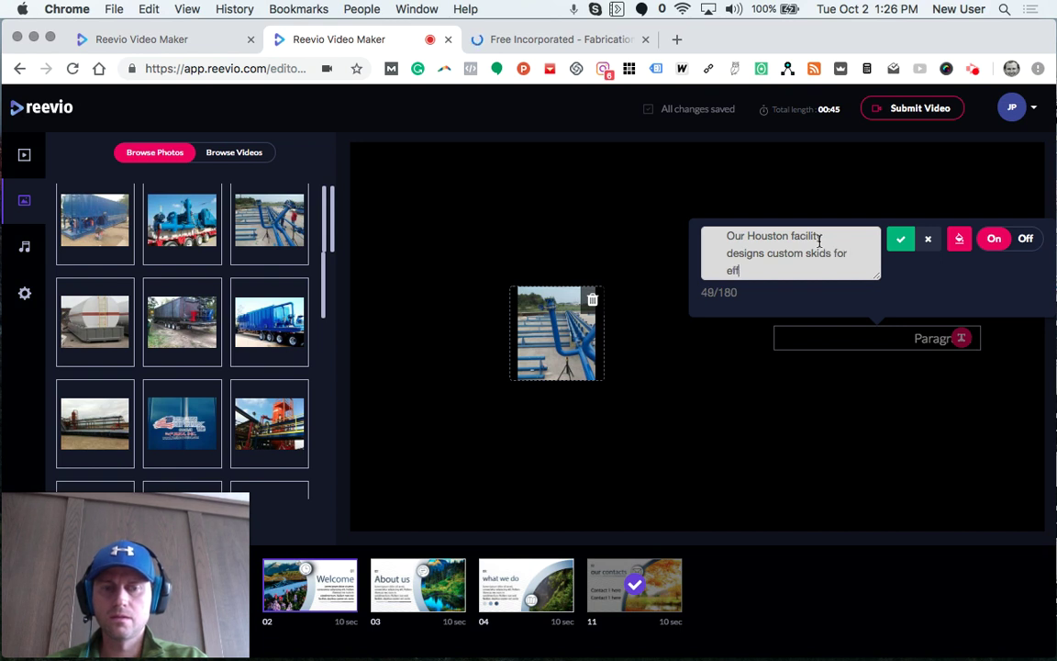
pyautogui.press('BackSpace')
pyautogui.press('BackSpace')
pyautogui.press('BackSpace')
pyautogui.write('o')
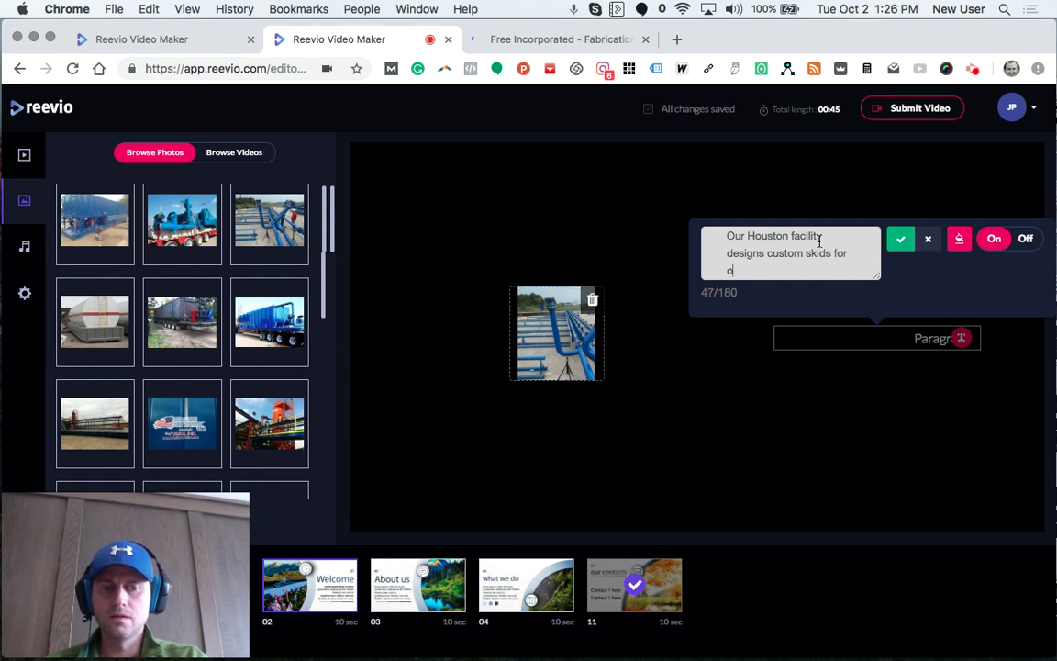
pyautogui.press('BackSpace')
pyautogui.write('improved rig mo')
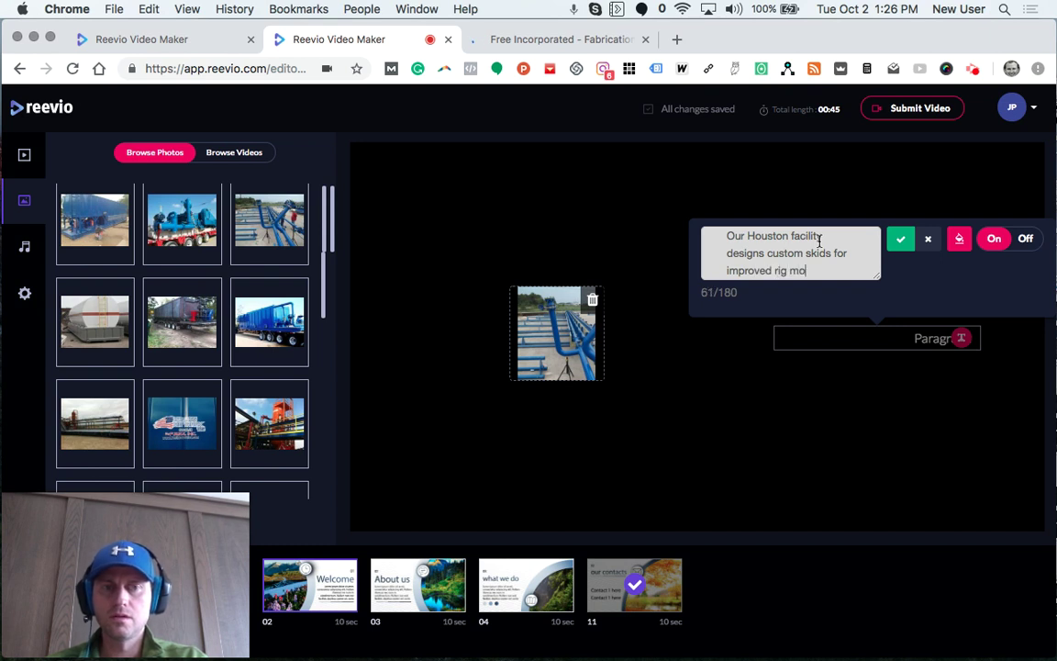
pyautogui.write('vement.')
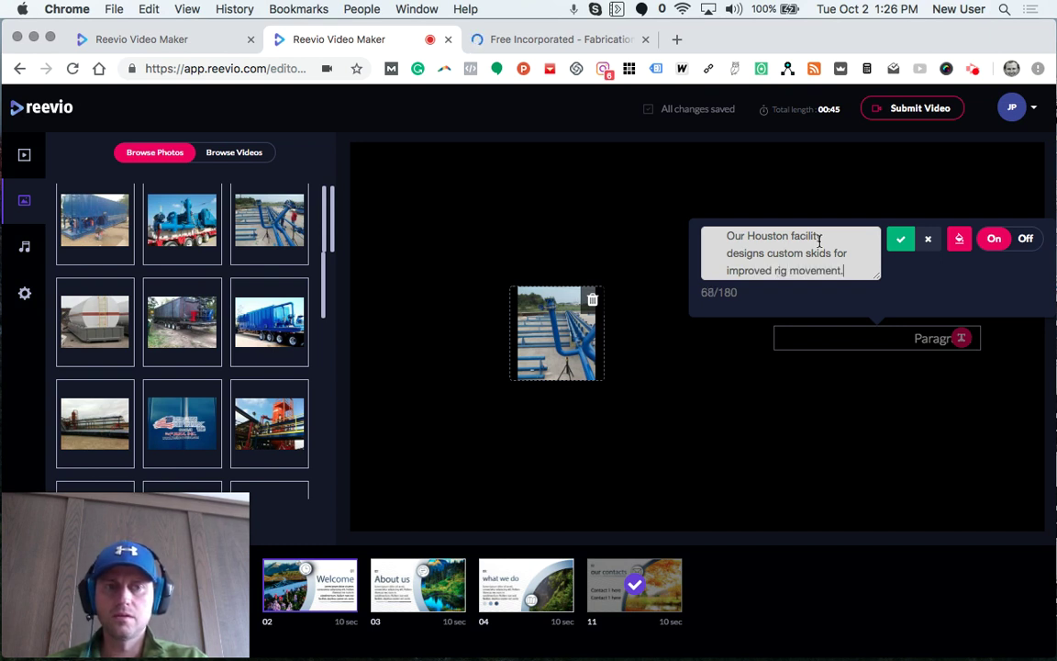
# - Apply the Welcome paragraph and open the About Us scene's paragraph text for editing
pyautogui.click(900, 241)
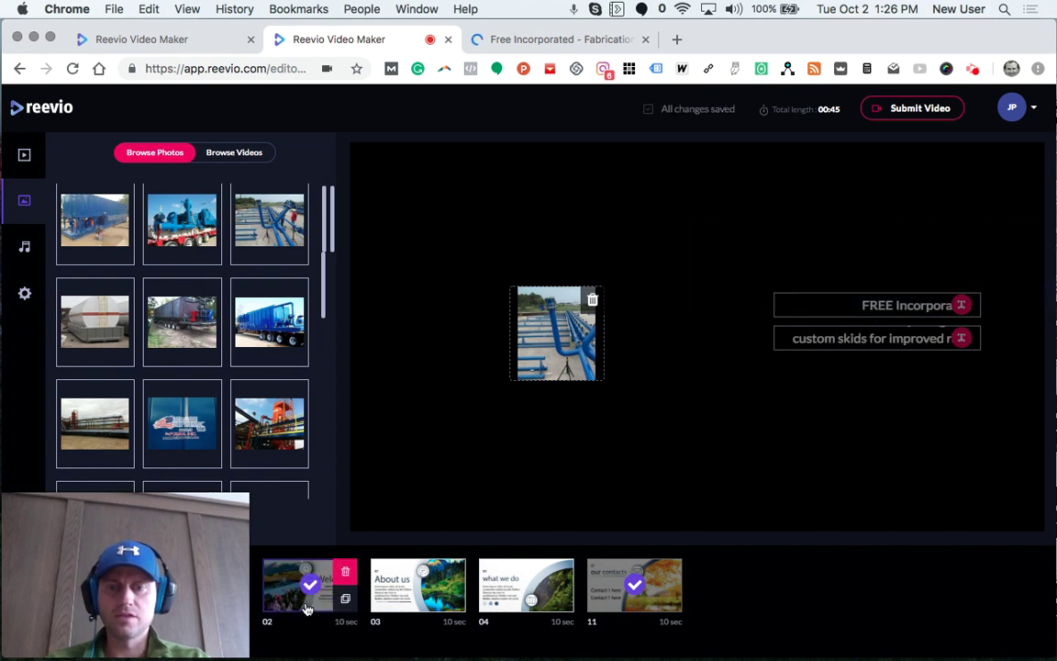
pyautogui.moveTo(417, 587)
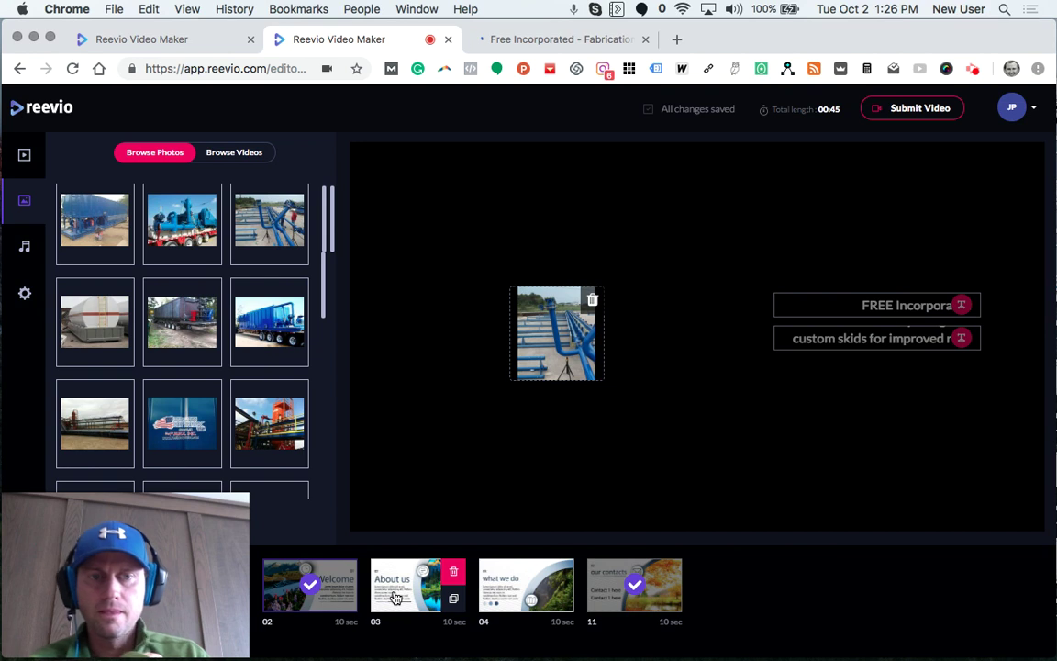
pyautogui.click(397, 599)
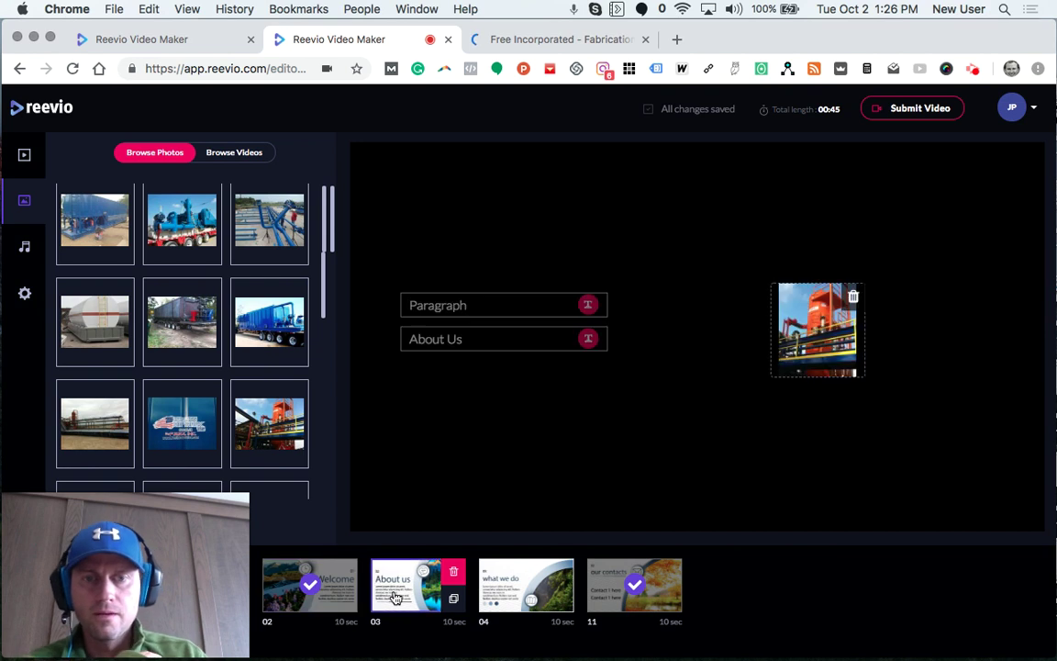
pyautogui.click(451, 312)
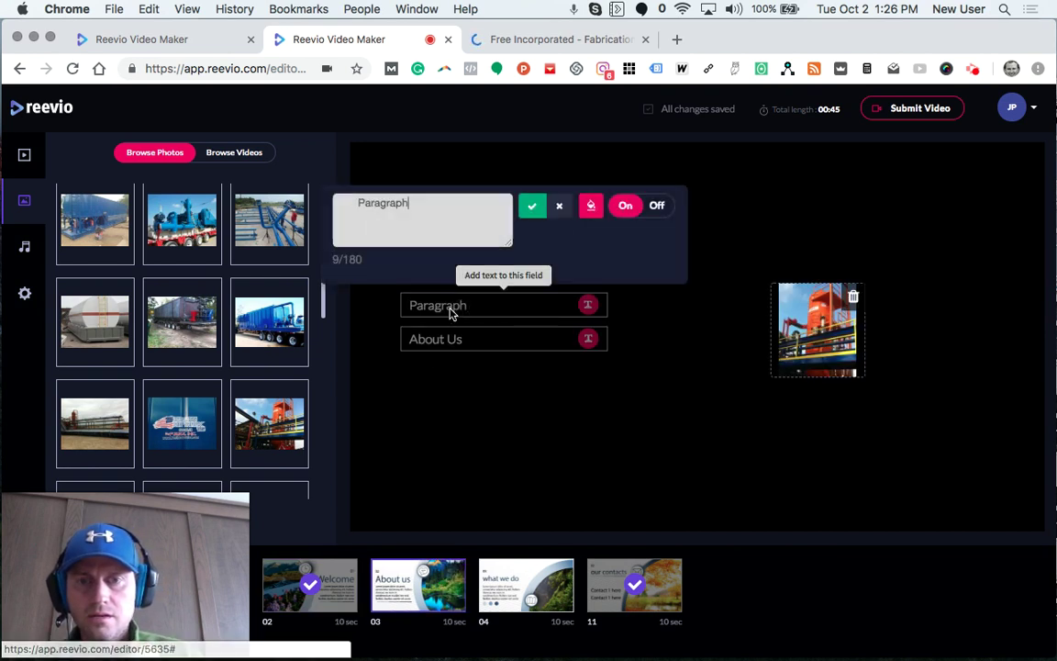
pyautogui.click(516, 41)
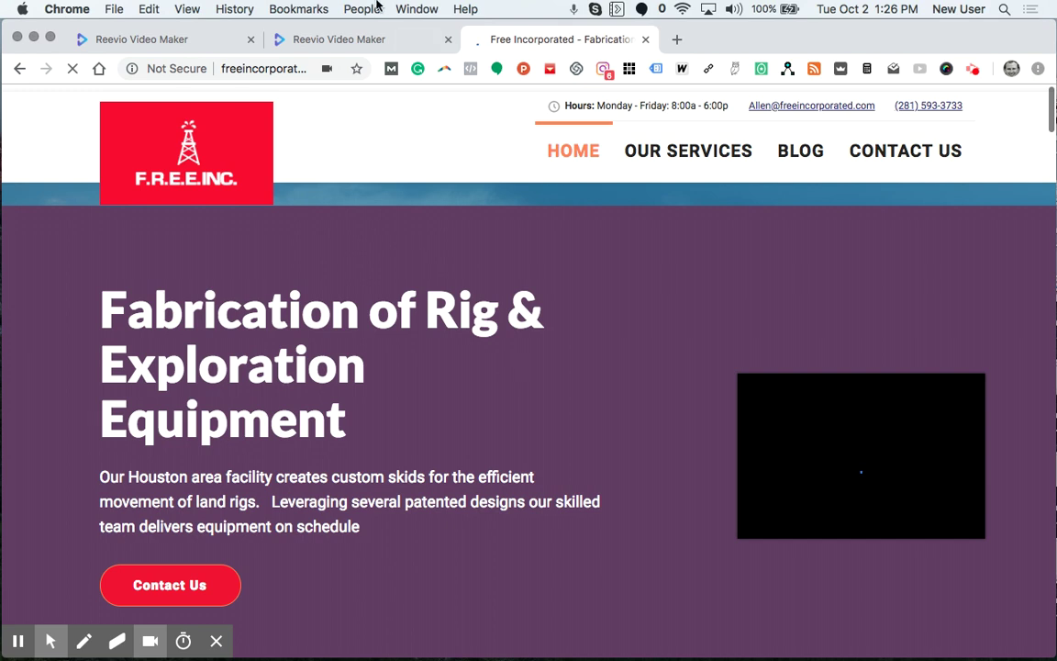
# - Leave the Free Incorporated website tab and return to the Reevio Video Maker tab
pyautogui.click(338, 40)
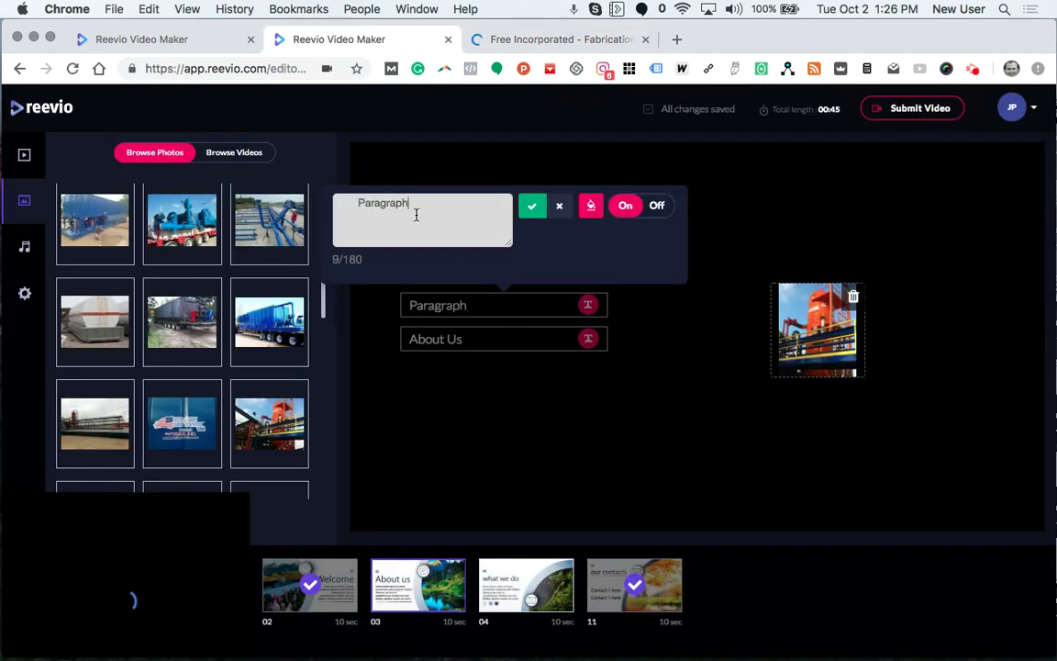
# - Replace 'Paragraph' with 'Our leaders put decades of experience & patented technology to work for you!'
pyautogui.doubleClick(354, 201)
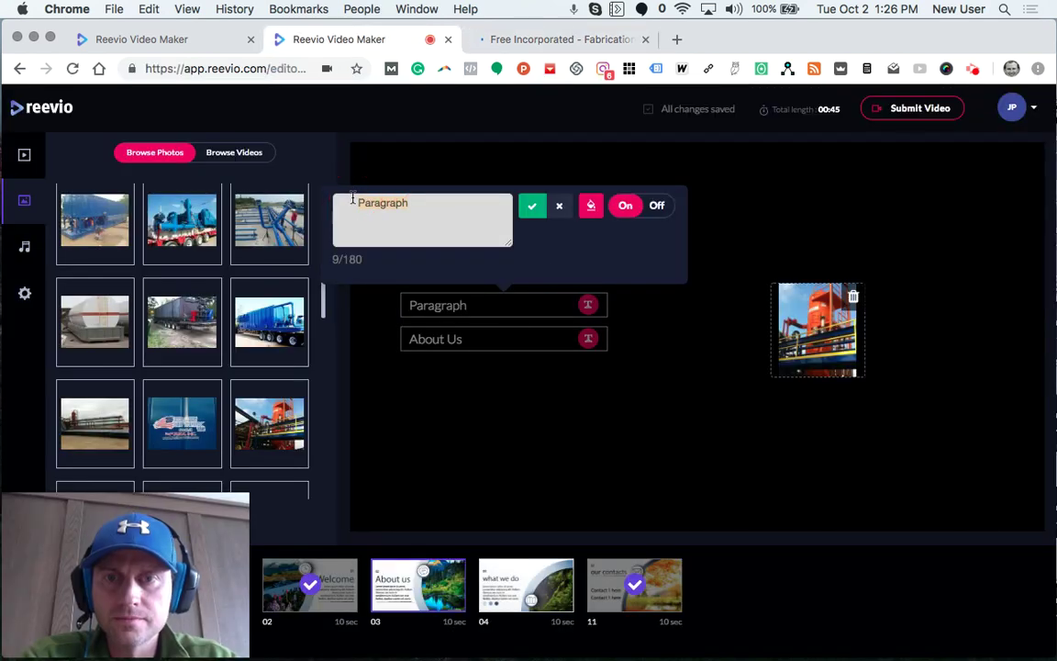
pyautogui.write('OU')
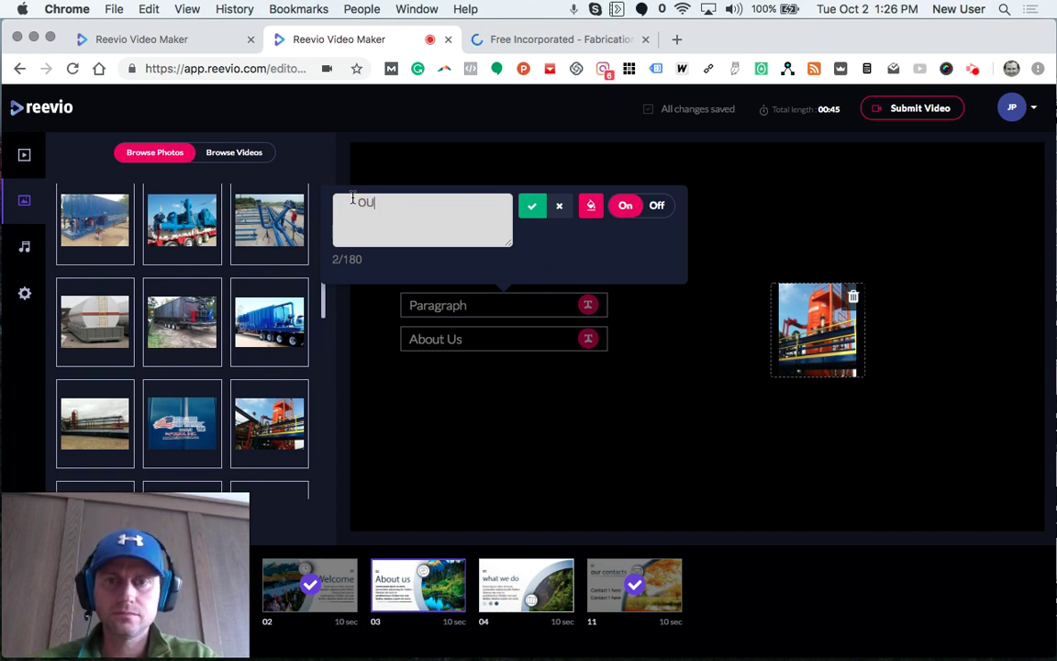
pyautogui.write('r')
pyautogui.press('BackSpace')
pyautogui.press('BackSpace')
pyautogui.press('BackSpace')
pyautogui.write('ur lea')
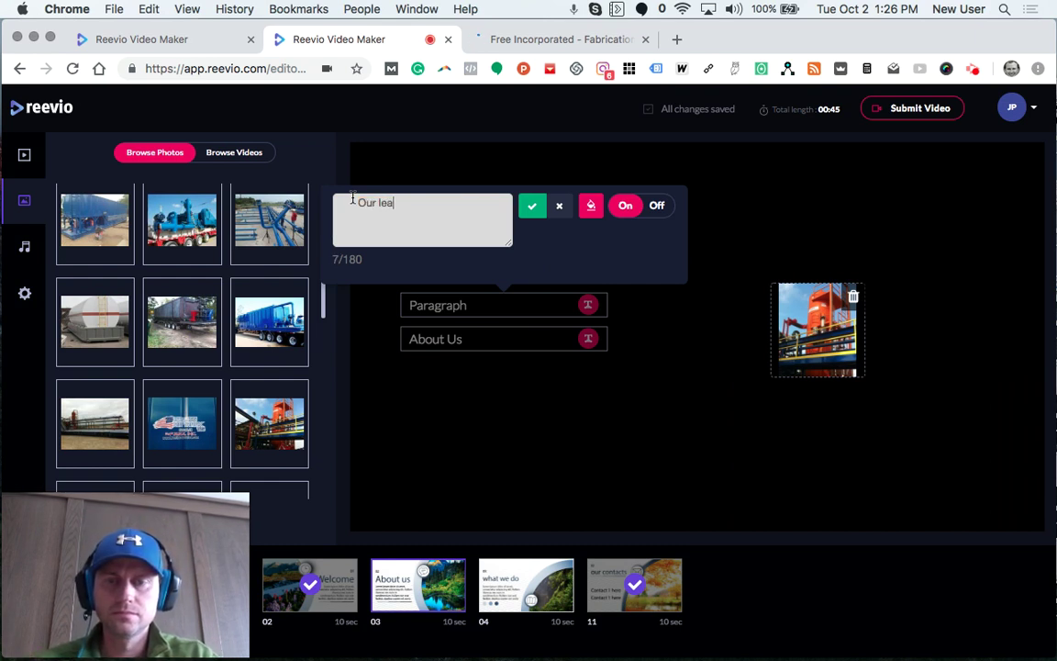
pyautogui.write('ders have ')
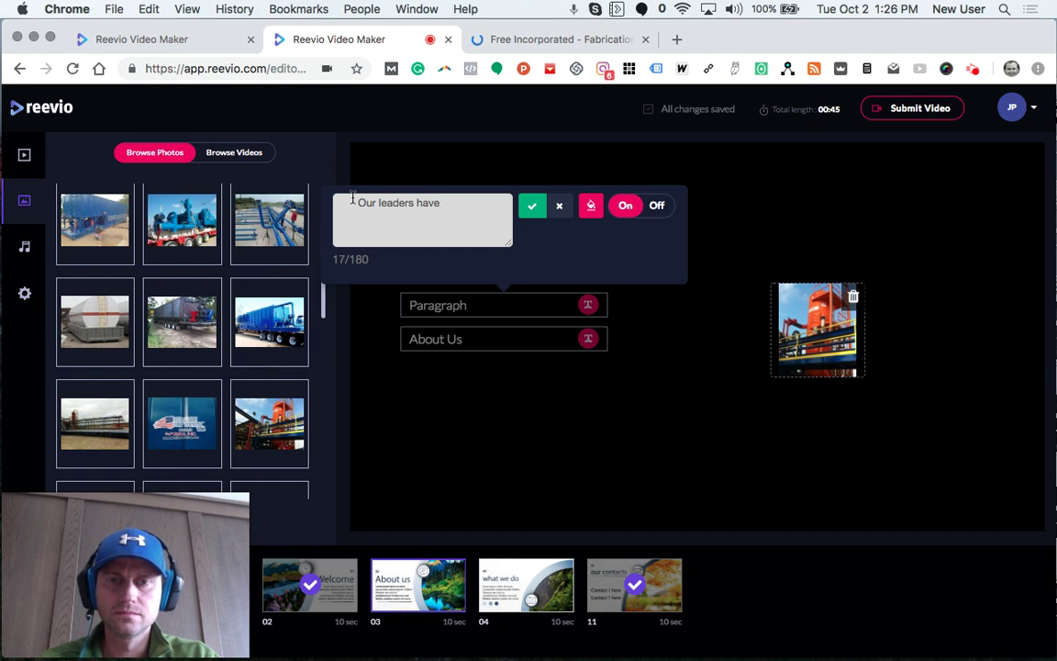
pyautogui.write('decades ')
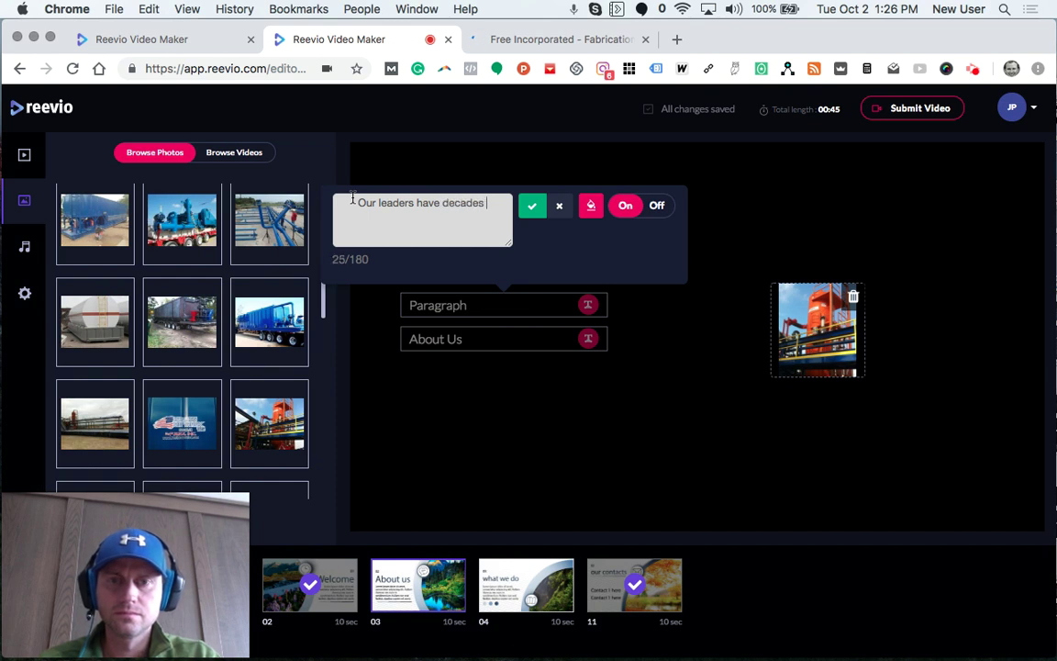
pyautogui.write('of experience & pat')
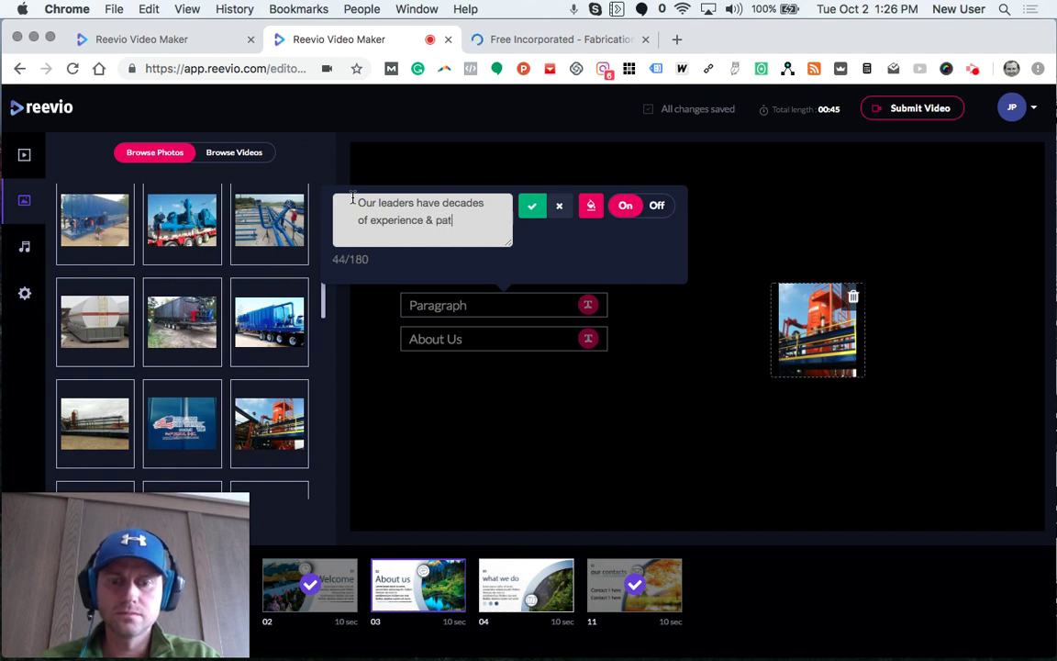
pyautogui.write('ented technology')
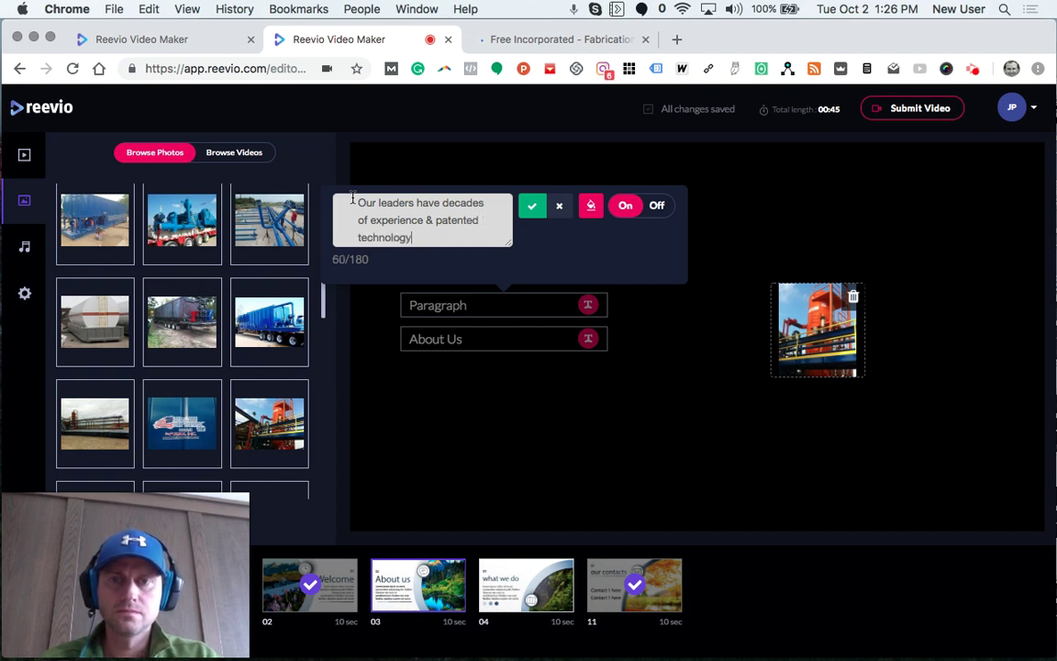
pyautogui.click(440, 202)
pyautogui.press('BackSpace')
pyautogui.press('BackSpace')
pyautogui.press('BackSpace')
pyautogui.press('BackSpace')
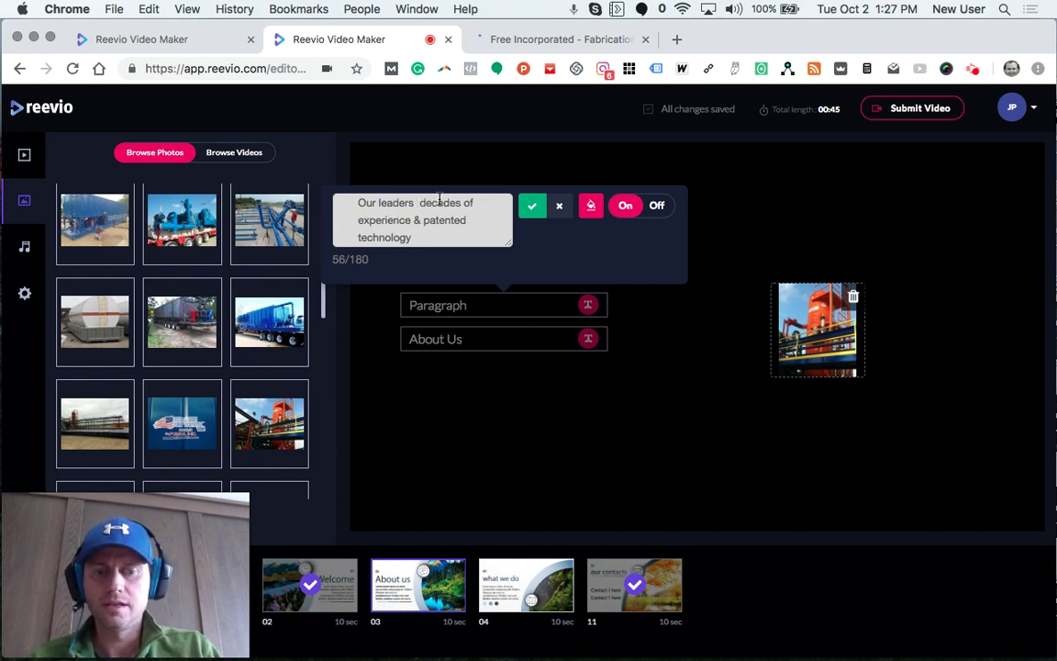
pyautogui.write('put')
pyautogui.click(433, 237)
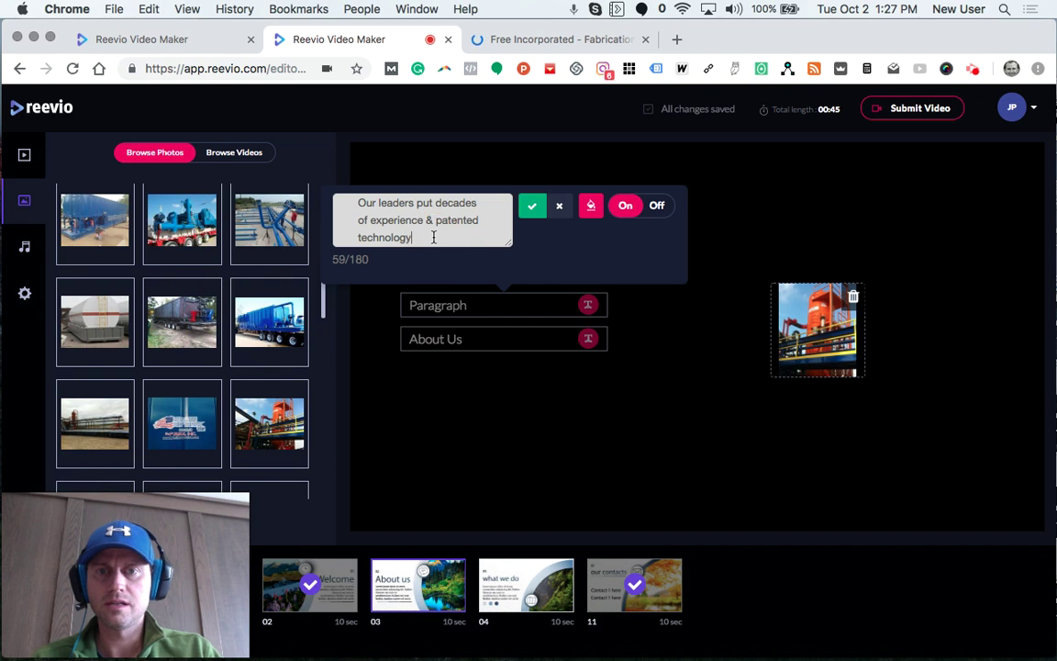
pyautogui.write(' to work')
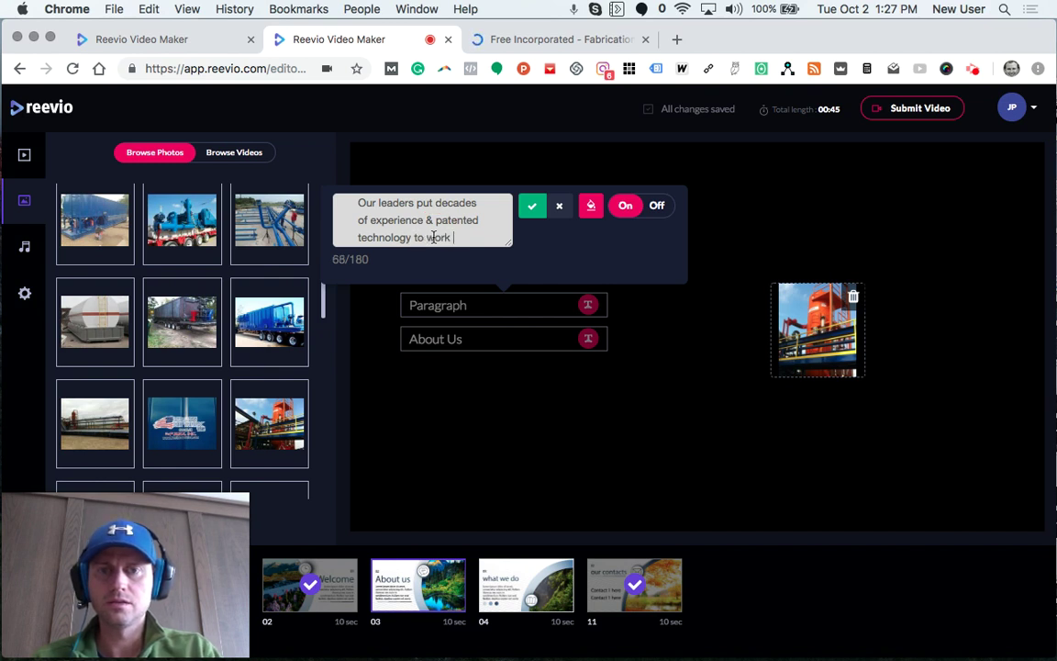
pyautogui.write('!')
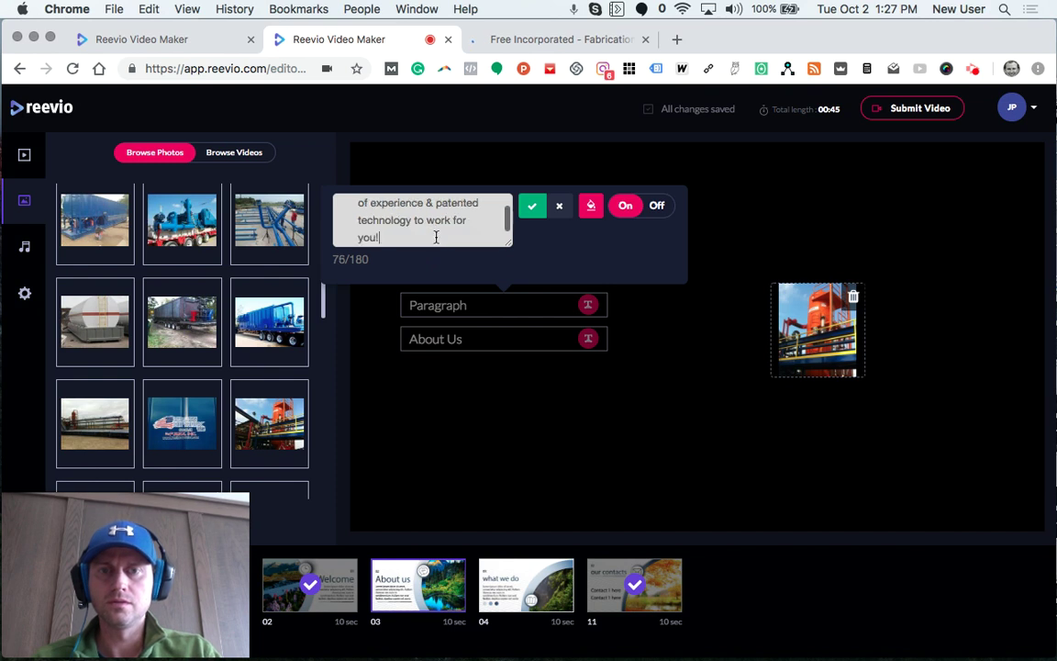
pyautogui.click(530, 209)
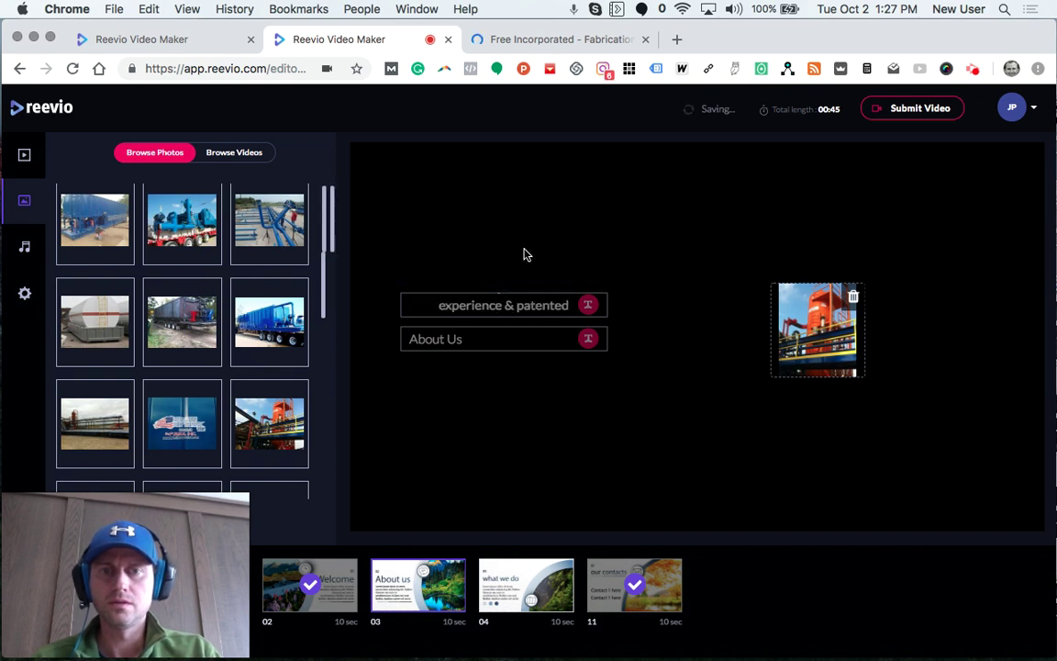
# - On slide 04, drag the blue-skid truck trailer photo onto the image placeholder
pyautogui.click(515, 587)
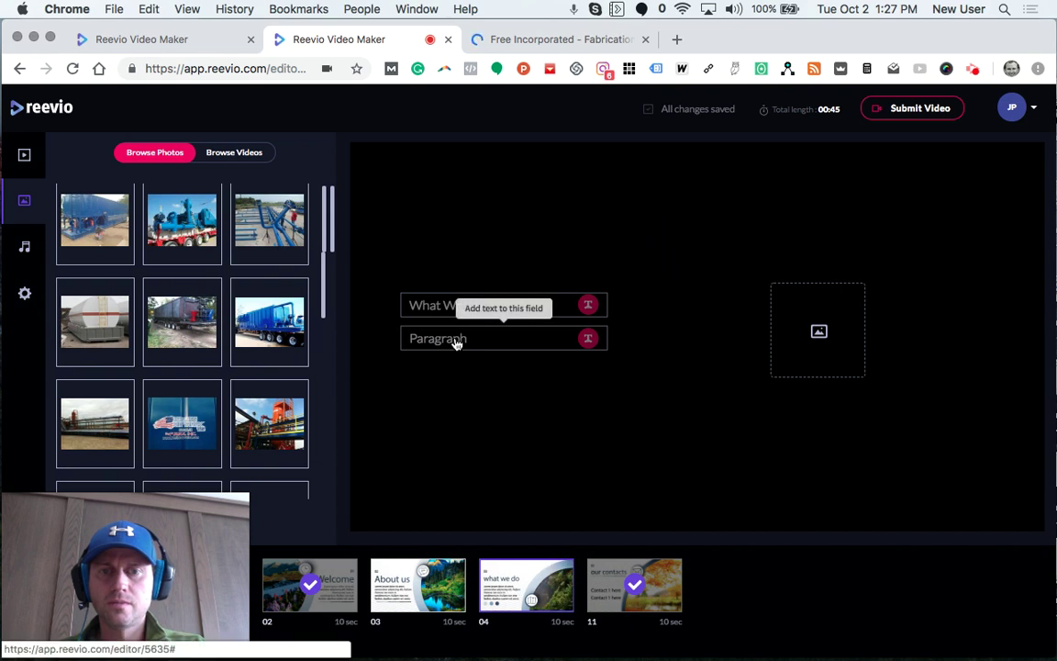
pyautogui.scroll(-10, 252, 401)
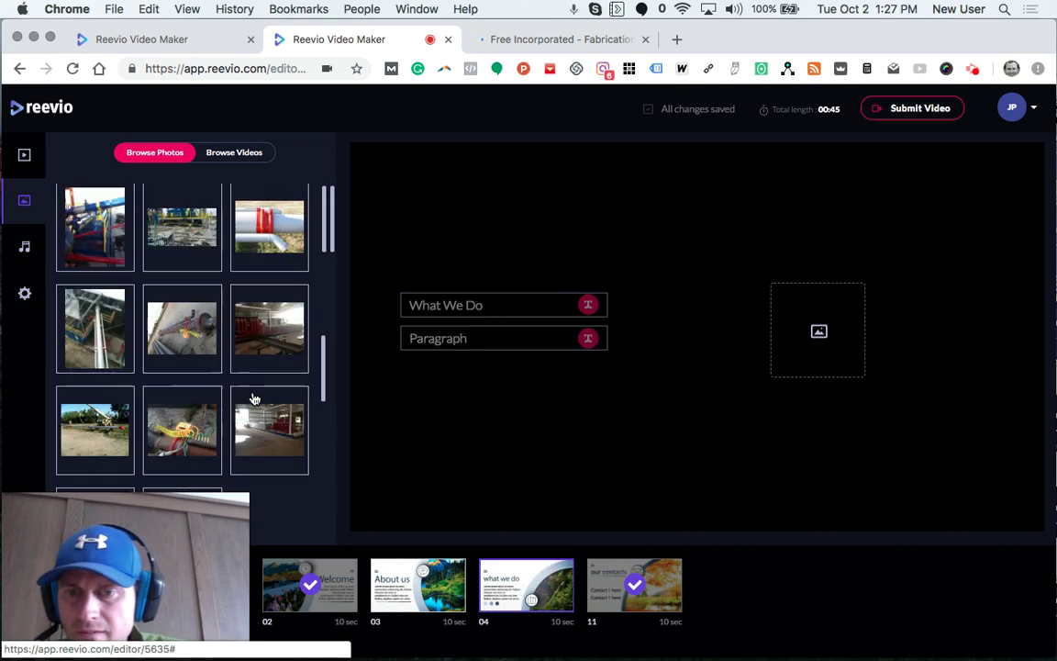
pyautogui.scroll(-2, 255, 397)
pyautogui.scroll(-2, 255, 397)
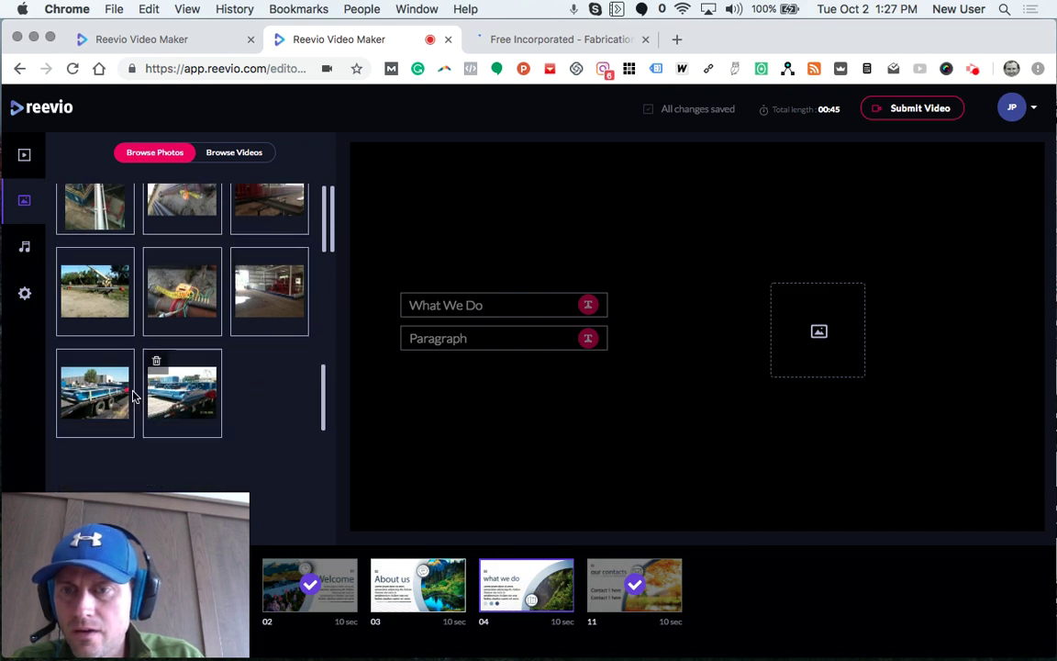
pyautogui.moveTo(182, 385)
pyautogui.mouseDown()
pyautogui.moveTo(685, 331)
pyautogui.moveTo(812, 328)
pyautogui.mouseUp()
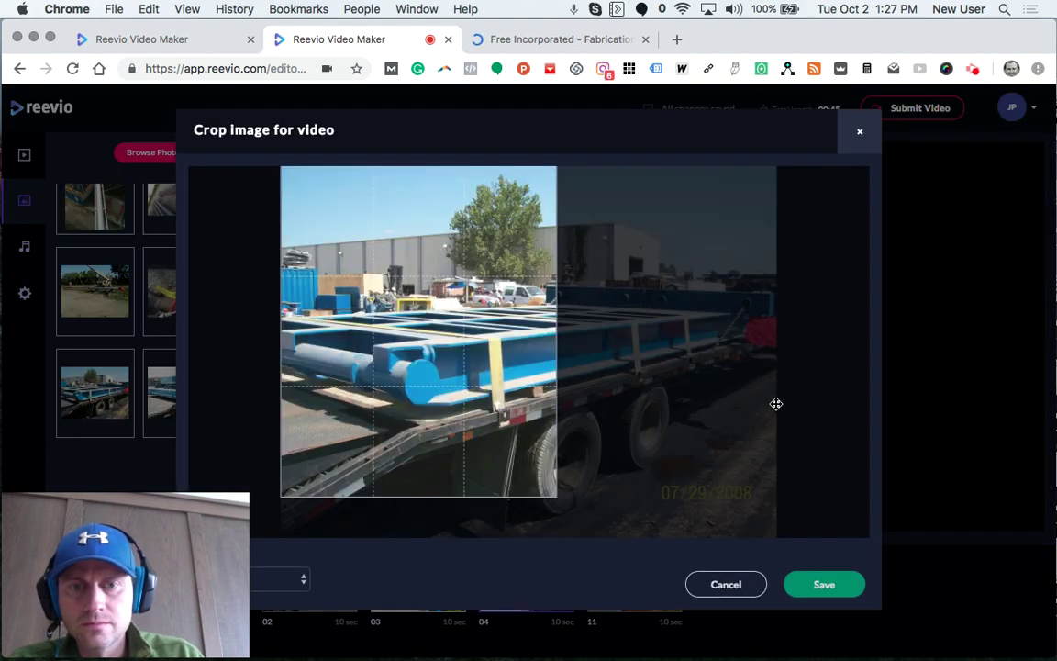
# - Keep the truck photo crop and select the What We Do placeholder paragraph
pyautogui.click(824, 588)
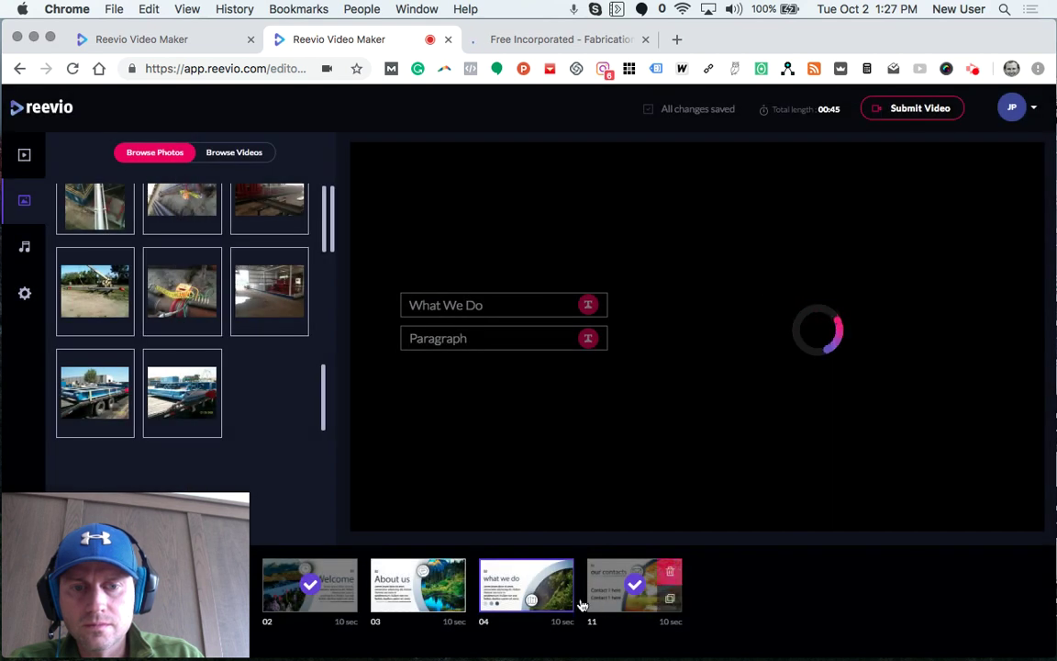
pyautogui.click(441, 339)
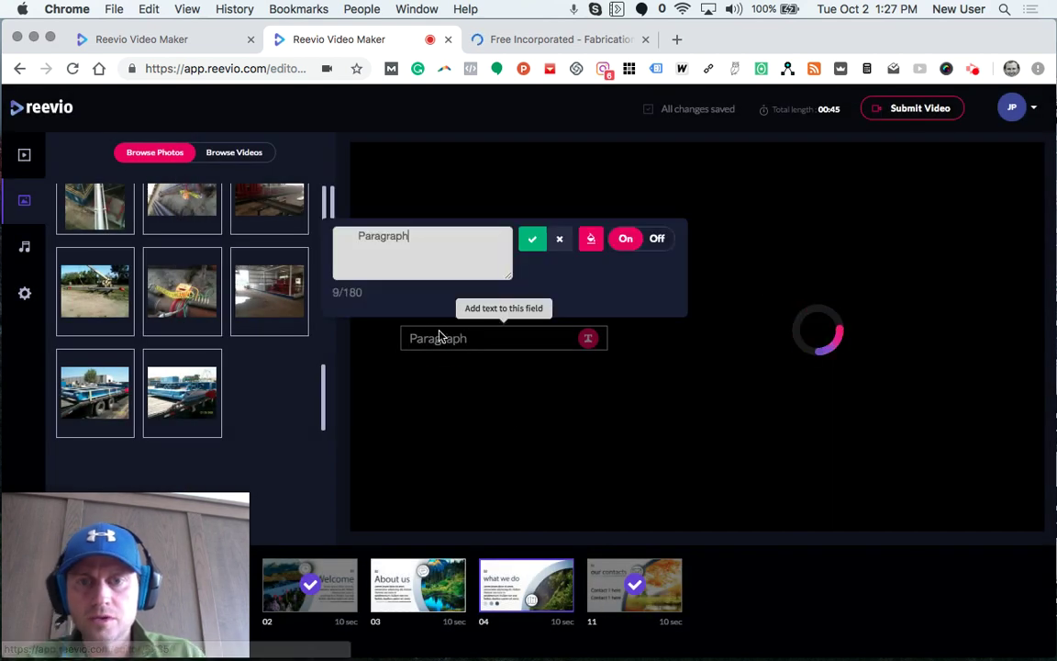
pyautogui.moveTo(405, 238); pyautogui.dragTo(348, 238)
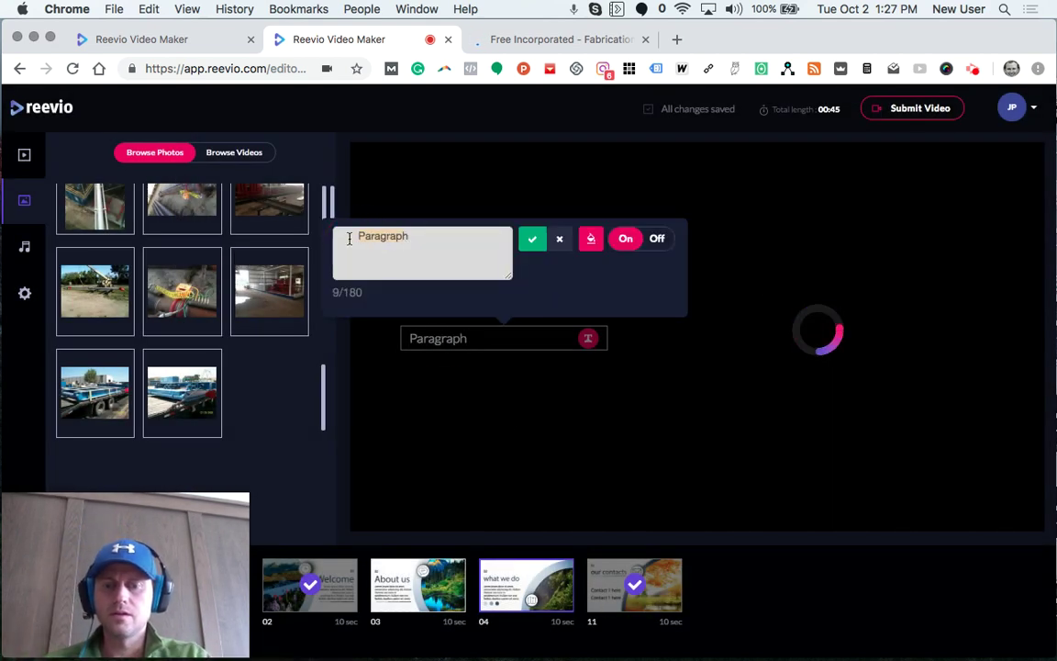
# - Write the paragraph about building skids, manifolds, cable systems and flowline manifolds for drilling
pyautogui.write('We c')
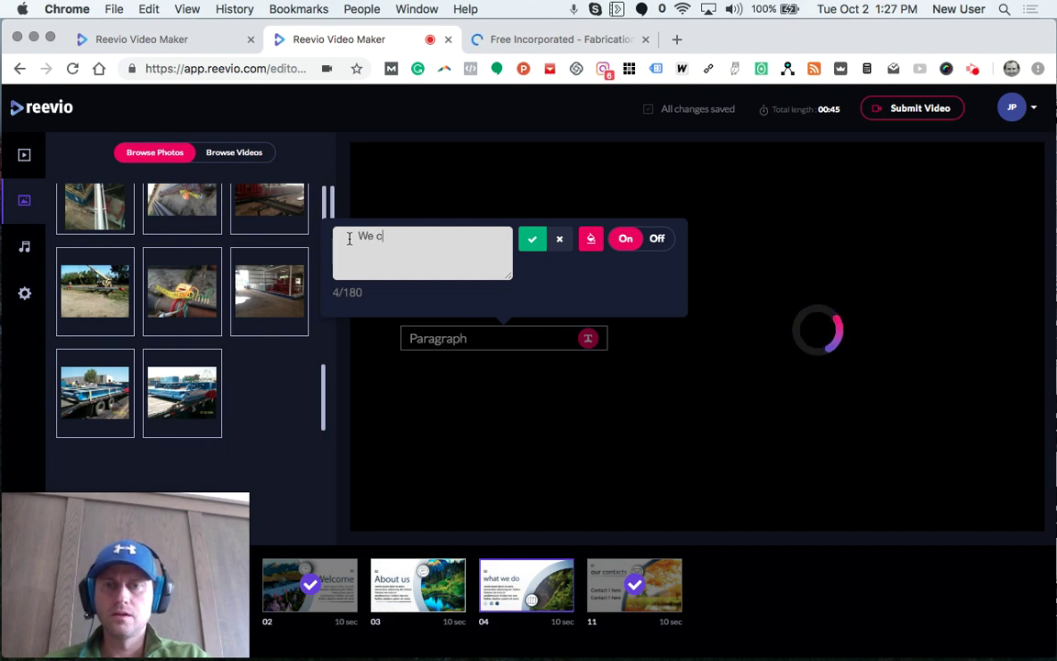
pyautogui.write('rea')
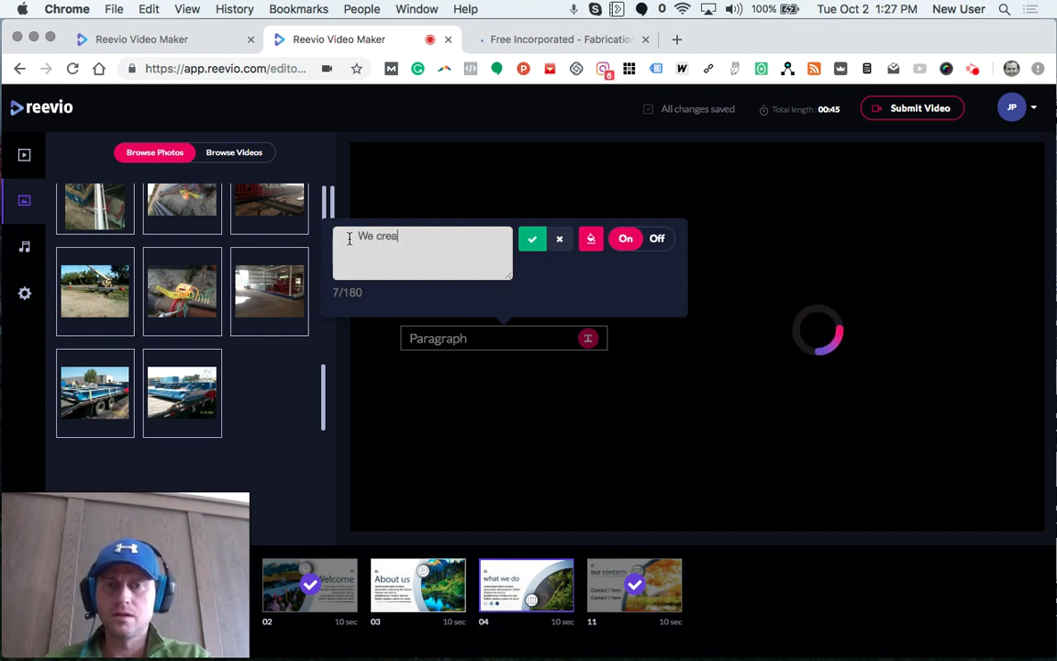
pyautogui.press('BackSpace')
pyautogui.press('BackSpace')
pyautogui.press('BackSpace')
pyautogui.press('BackSpace')
pyautogui.write('build ')
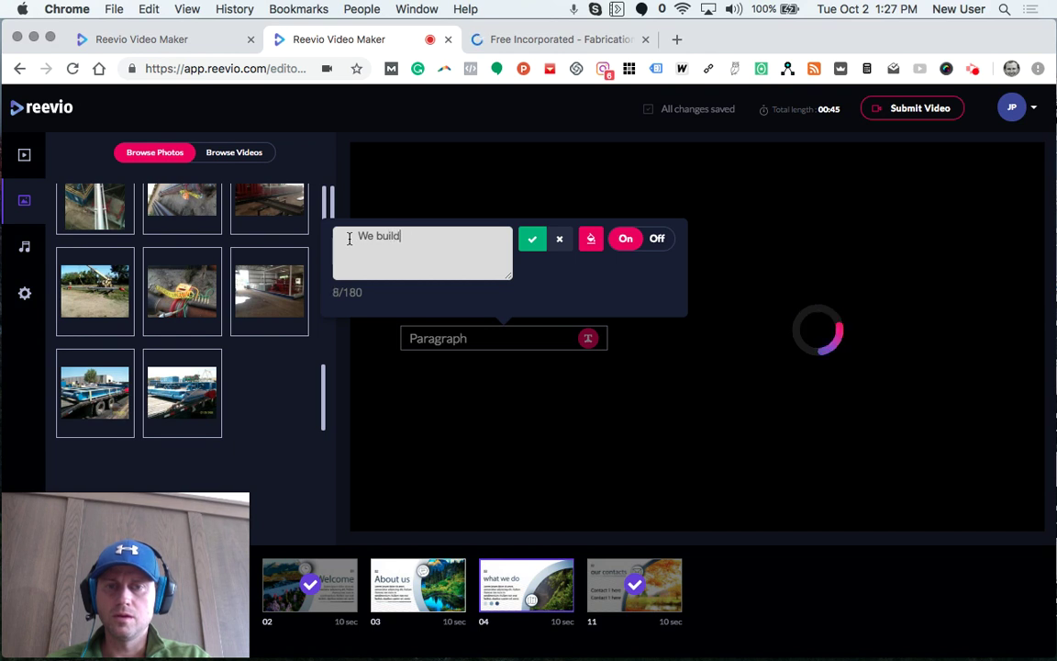
pyautogui.write('skids,')
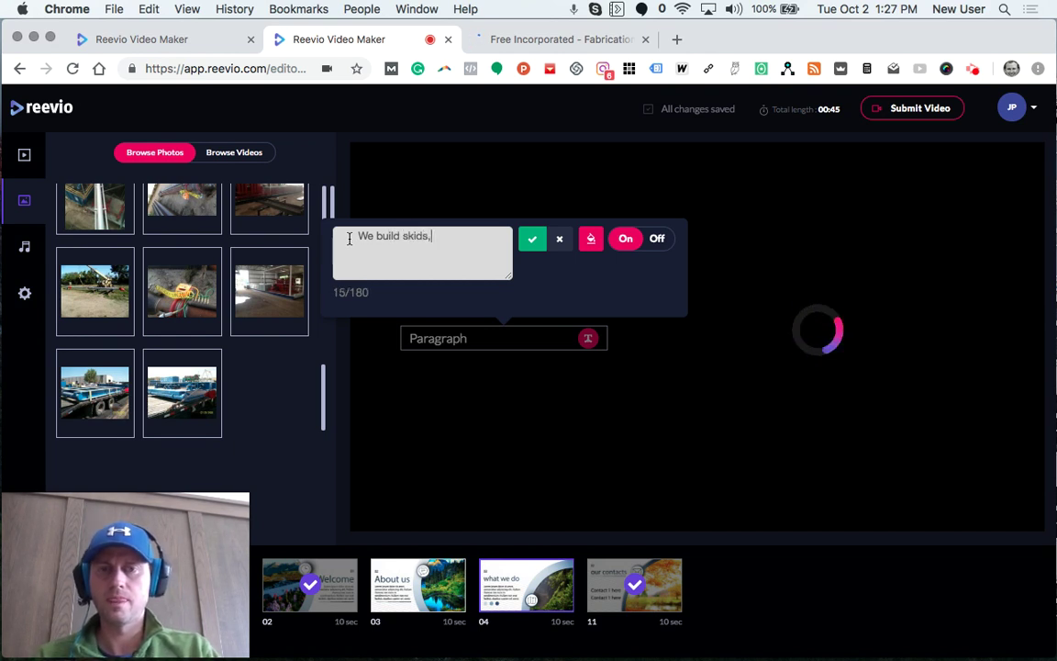
pyautogui.write(' mani')
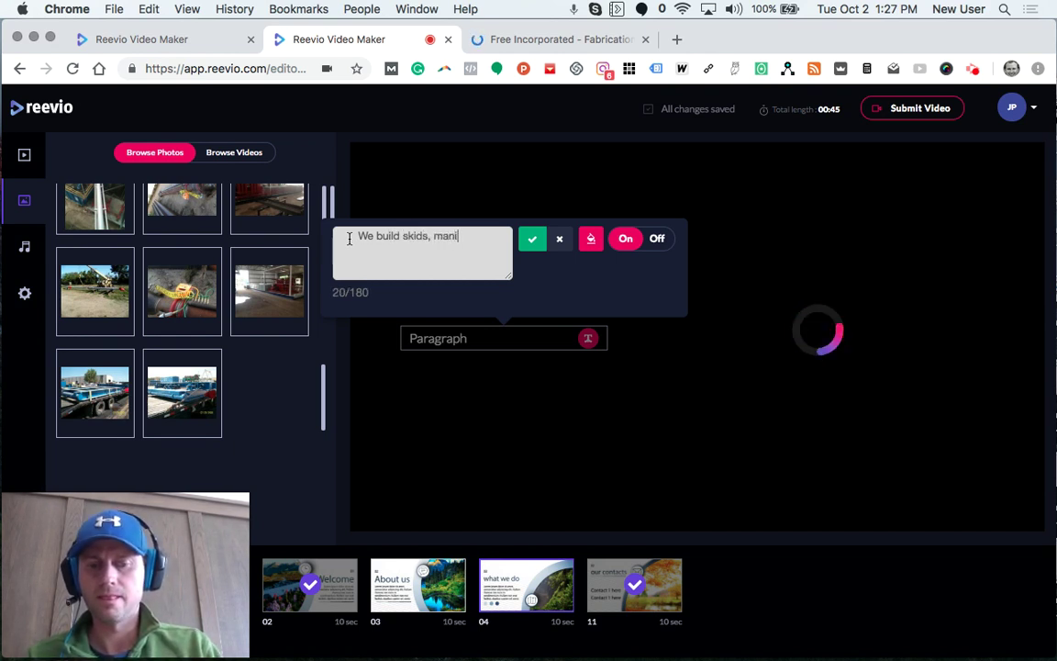
pyautogui.write('folds, ')
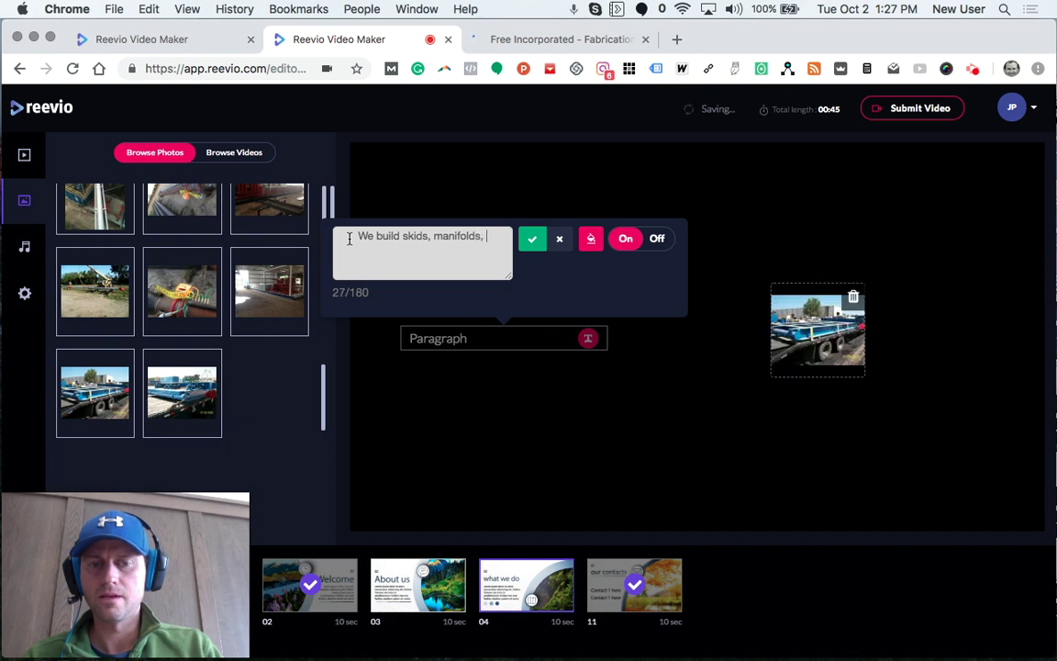
pyautogui.write('&')
pyautogui.press('BackSpace')
pyautogui.press('BackSpace')
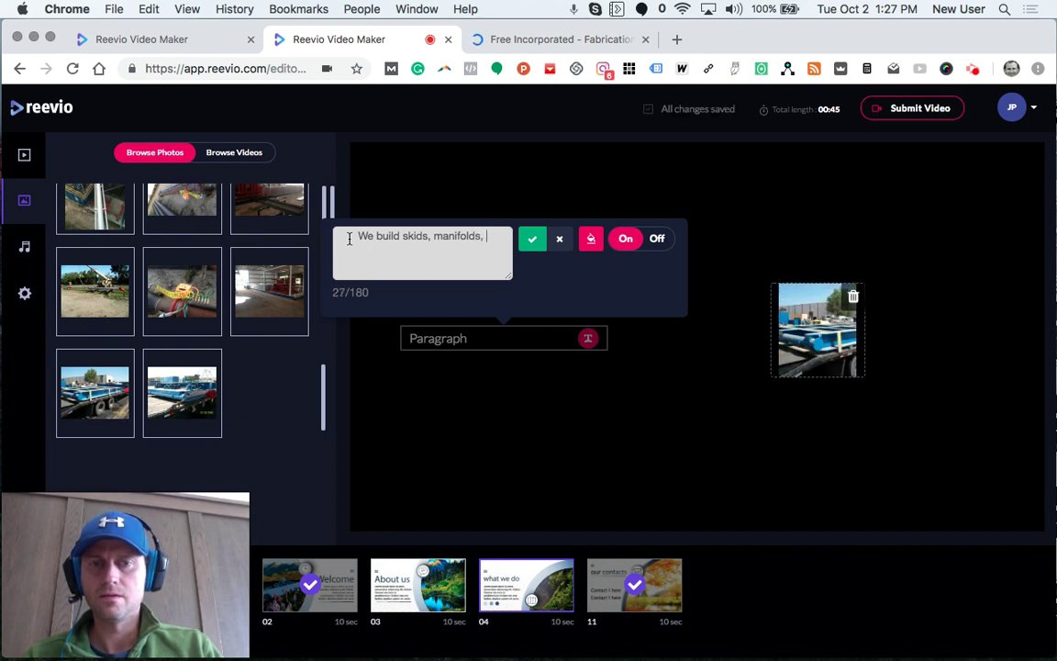
pyautogui.write('cable systems,')
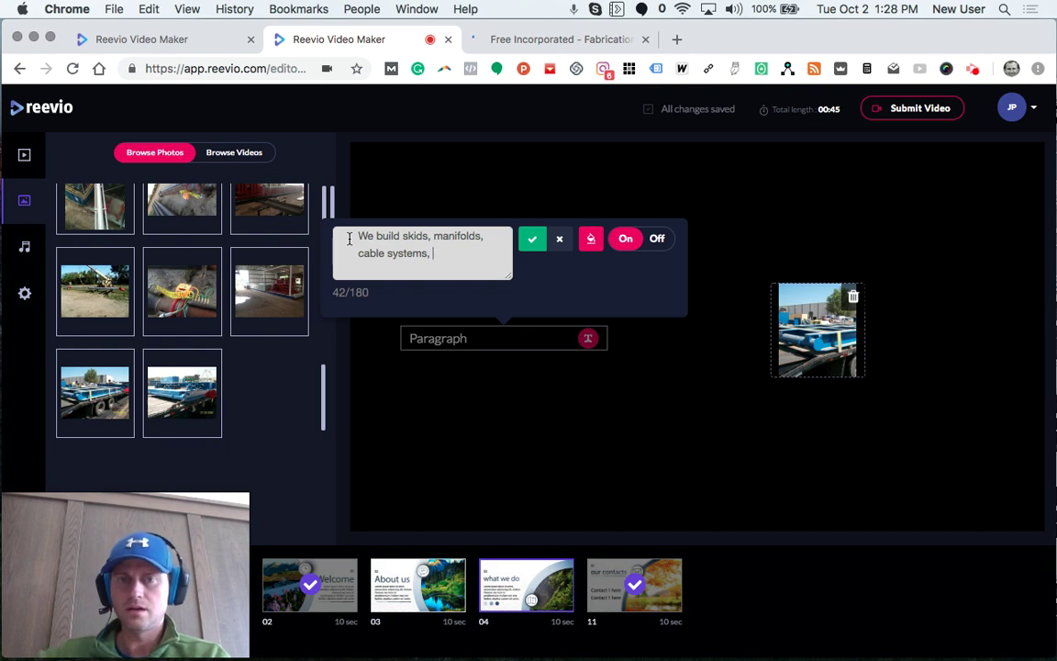
pyautogui.write('flowl')
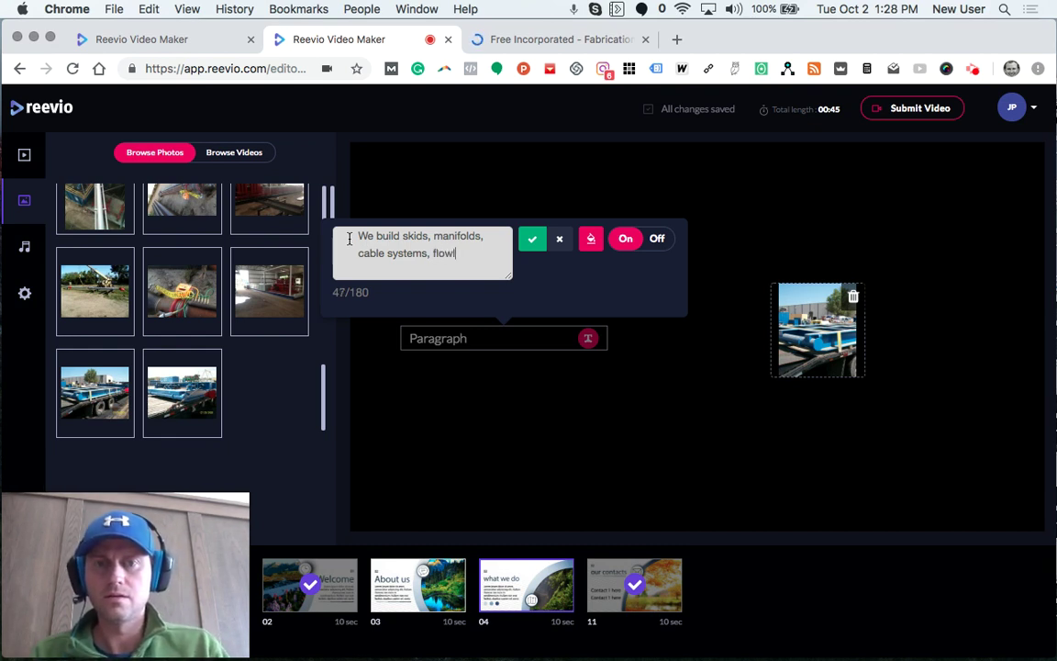
pyautogui.write('ine manifolds and ')
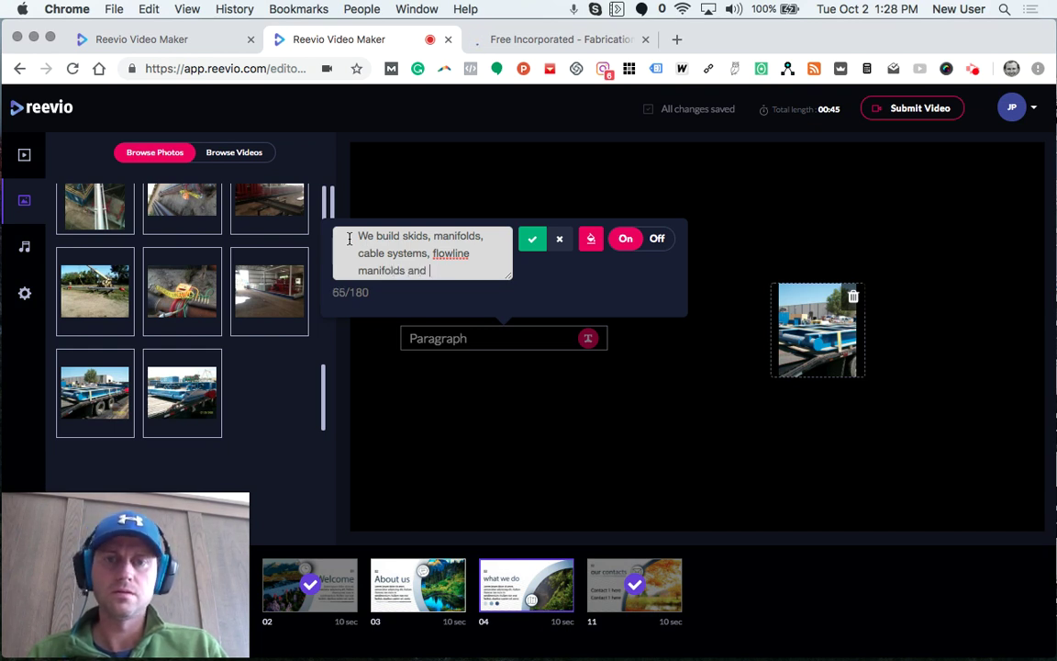
pyautogui.write('other por')
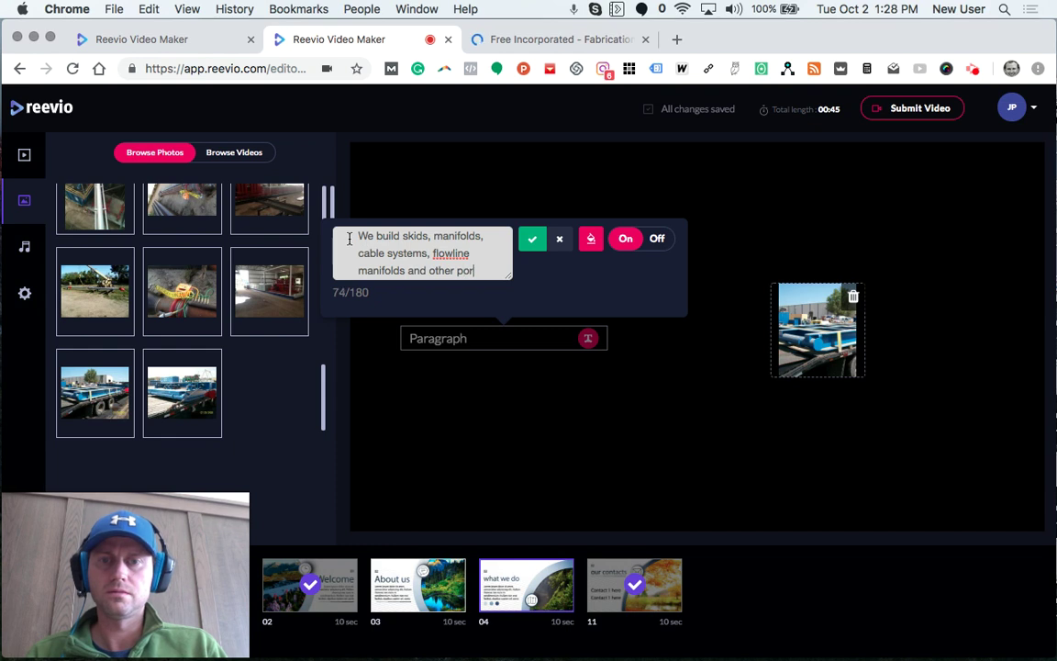
pyautogui.press('BackSpace')
pyautogui.press('BackSpace')
pyautogui.write('roducts to improve y')
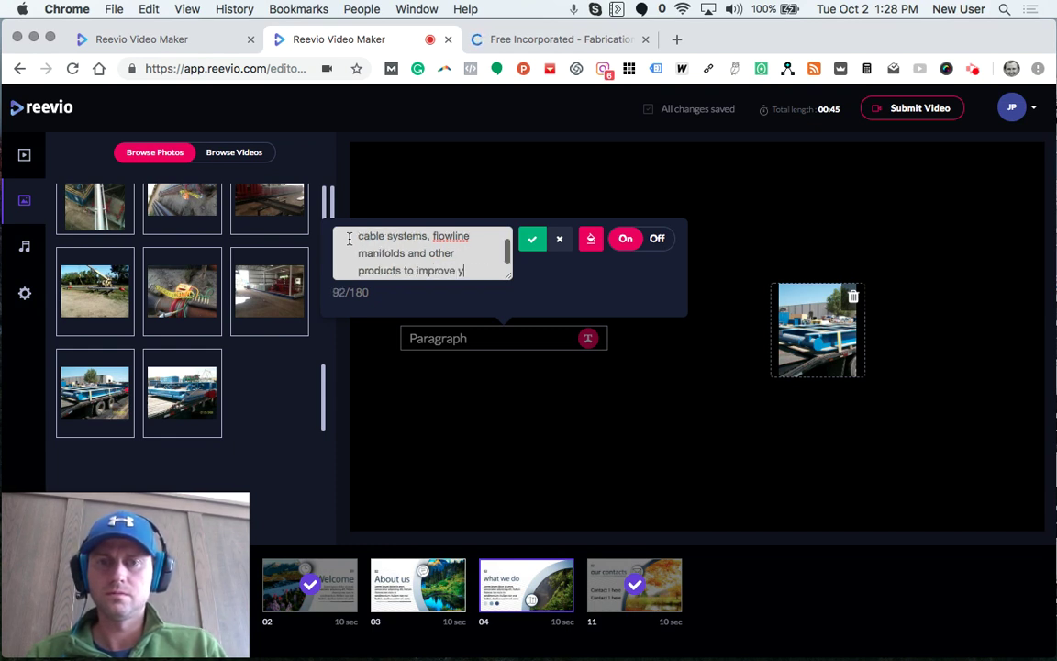
pyautogui.write('drilling operation.')
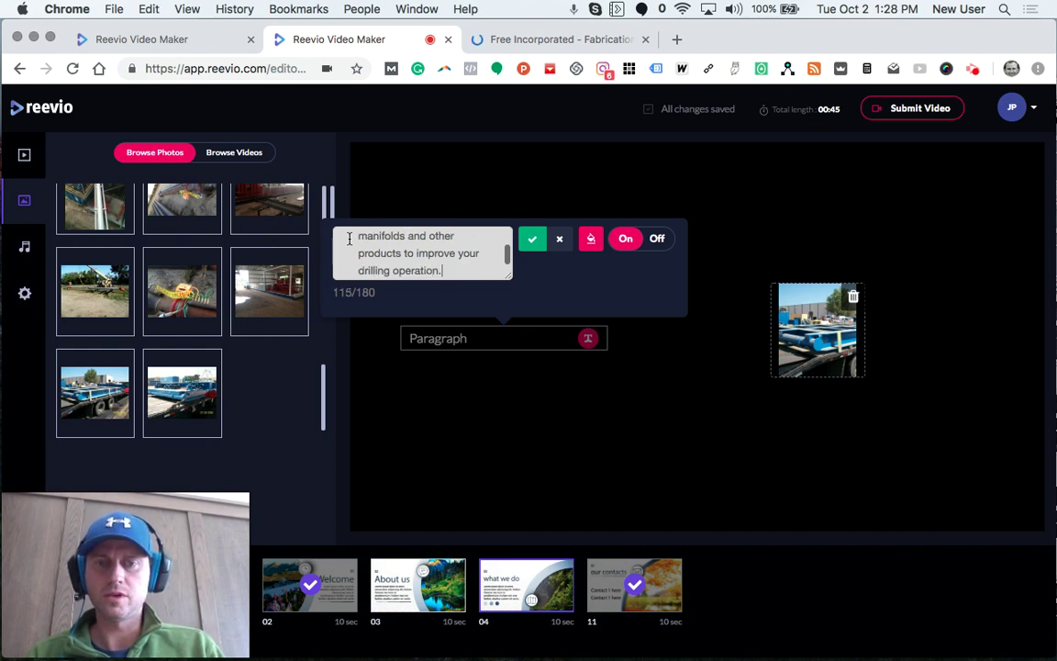
pyautogui.click(532, 240)
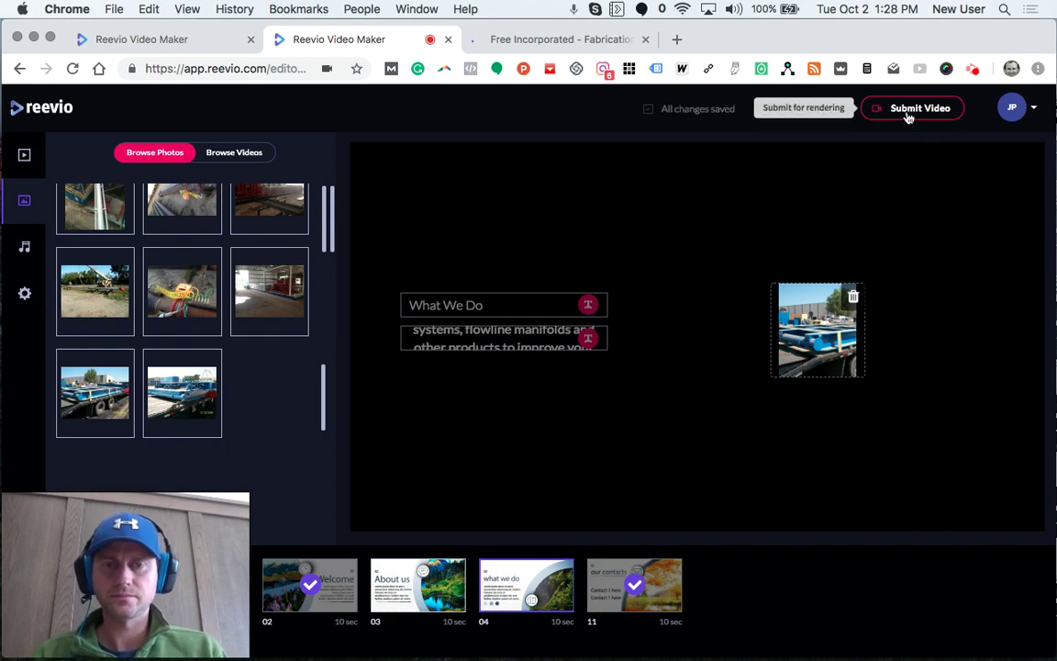
pyautogui.moveTo(521, 588)
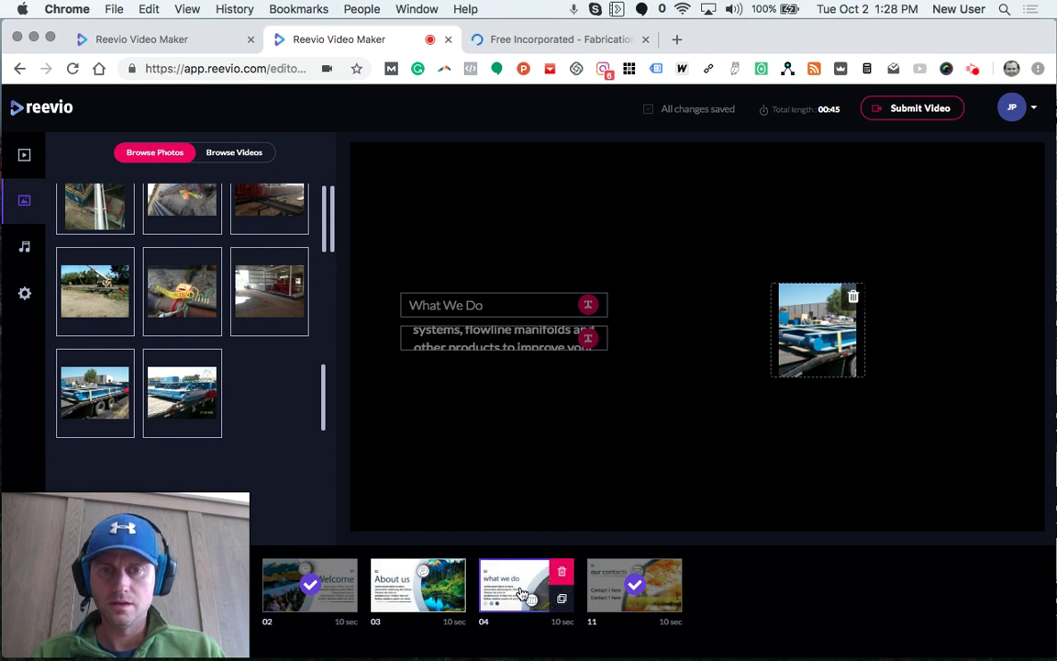
# - Reopen the What We Do paragraph, select 'flowline', and close it unchanged
pyautogui.click(520, 345)
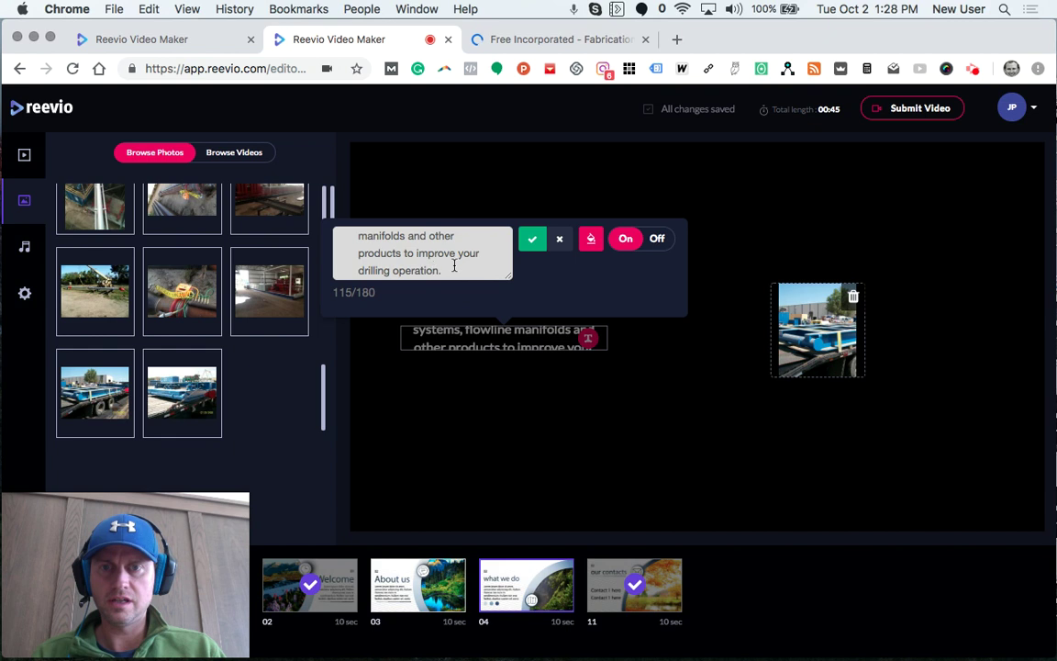
pyautogui.moveTo(473, 264); pyautogui.dragTo(472, 217)
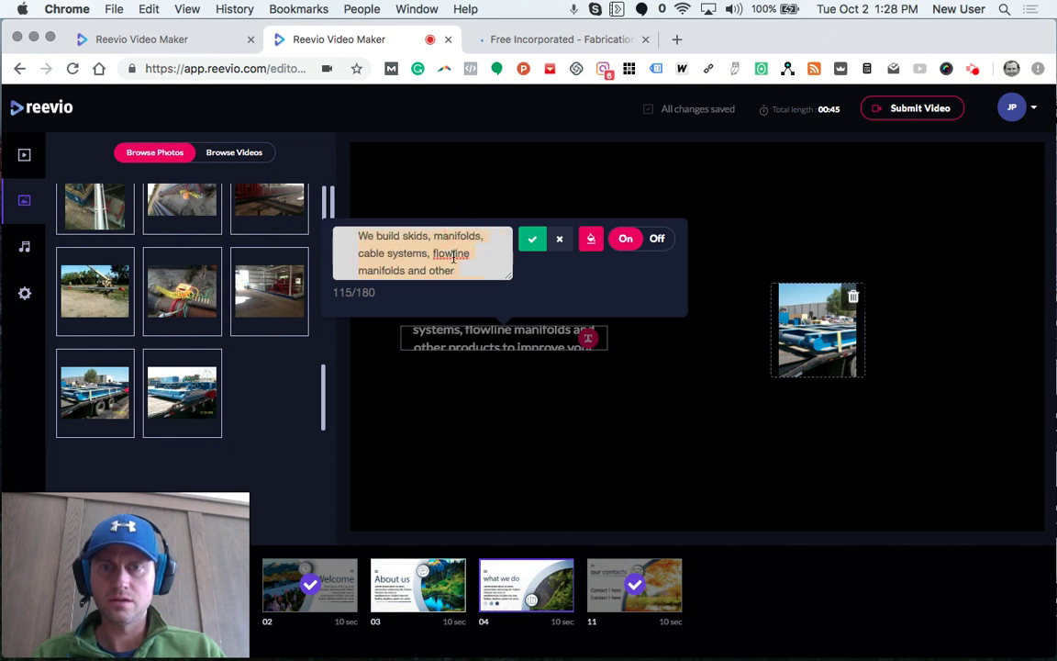
pyautogui.click(452, 257)
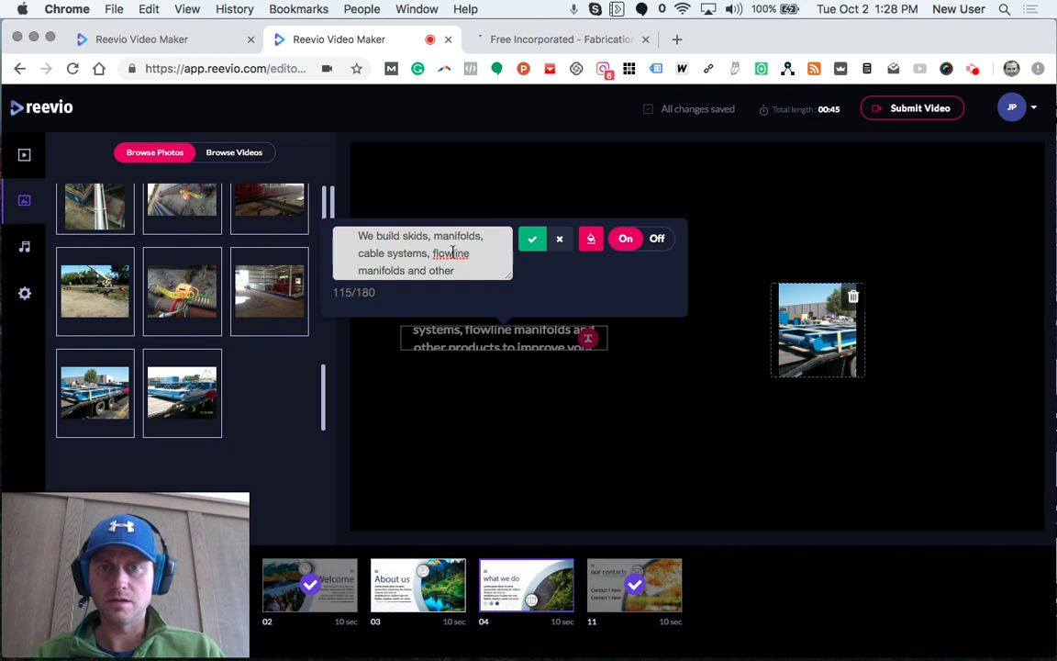
pyautogui.doubleClick(444, 252)
pyautogui.click(533, 242)
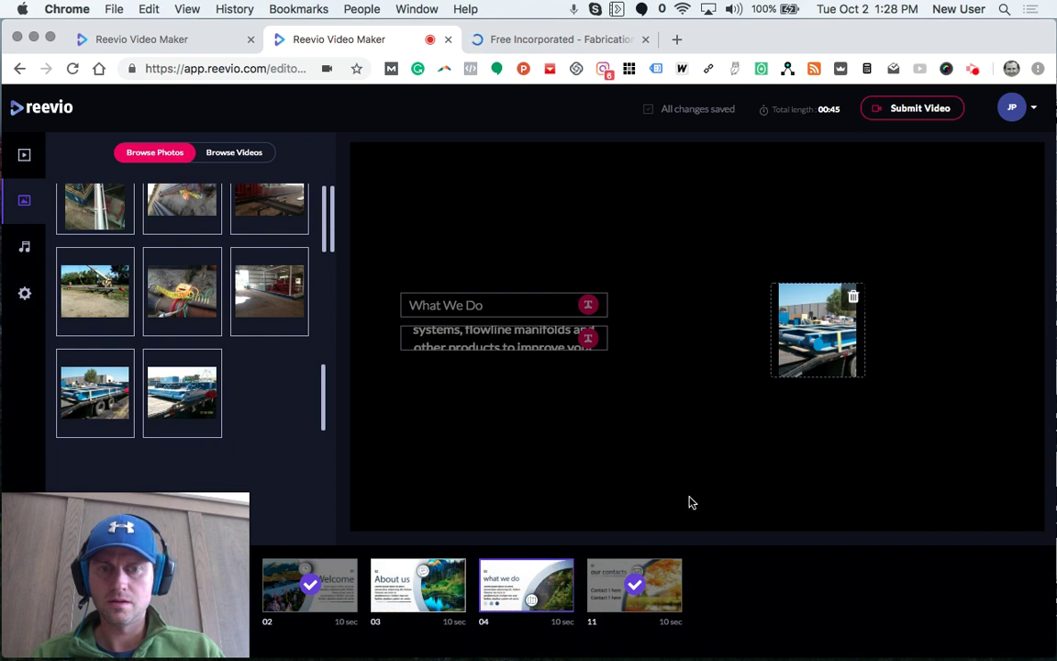
# - Check the About Us slide's body text and close it unchanged
pyautogui.click(434, 600)
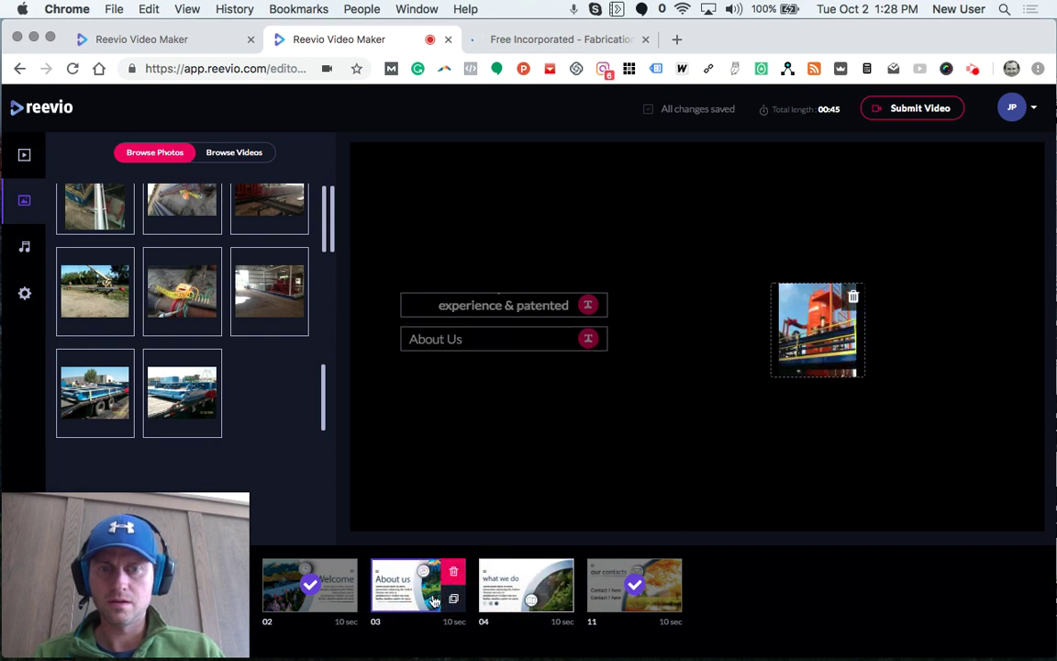
pyautogui.click(519, 305)
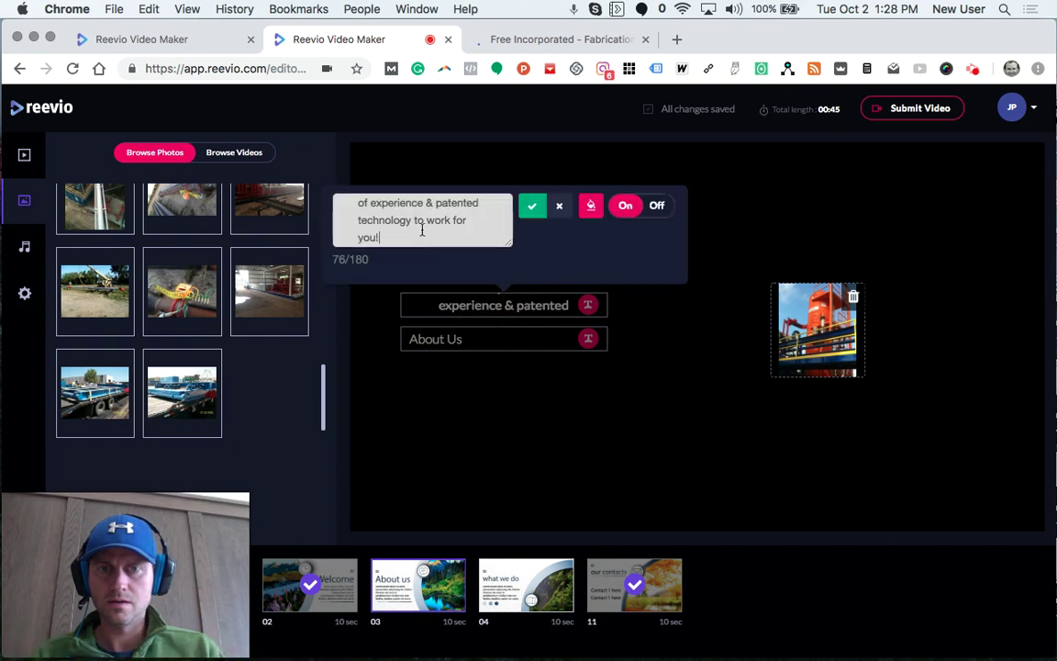
pyautogui.click(535, 208)
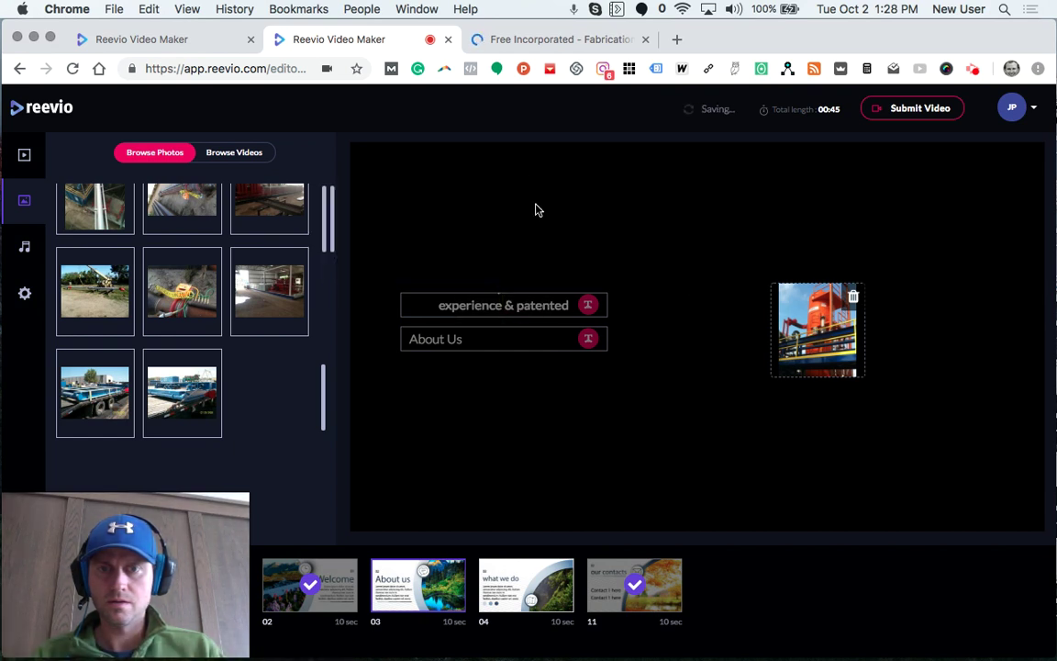
# - Back on What We Do, dismiss spelling suggestions for 'flowline' and confirm the text
pyautogui.click(526, 585)
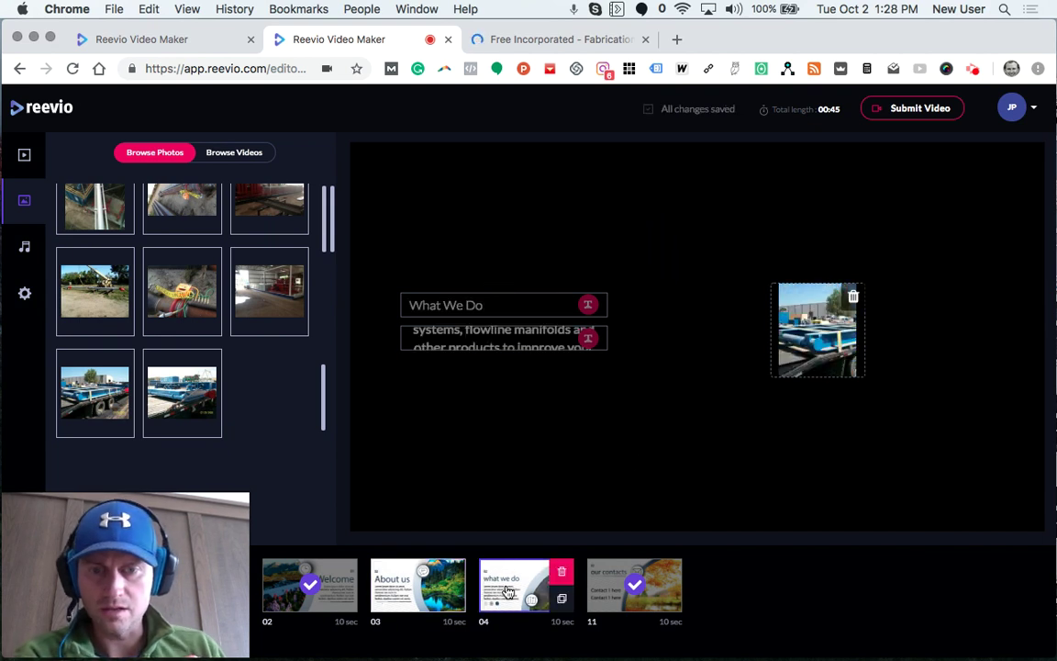
pyautogui.click(524, 342)
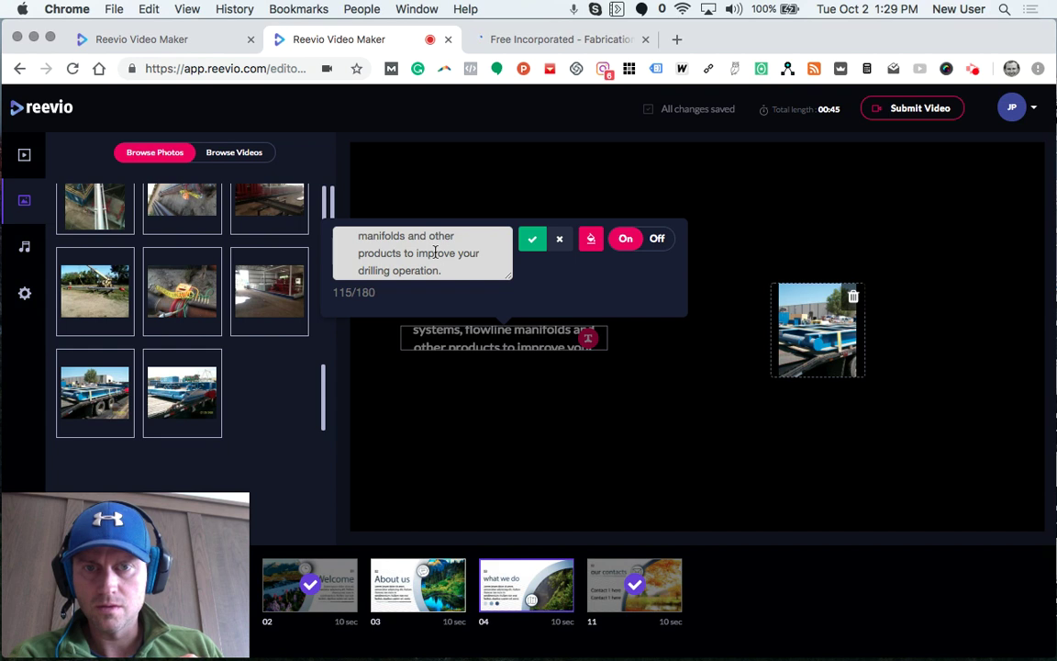
pyautogui.scroll(2, 435, 253)
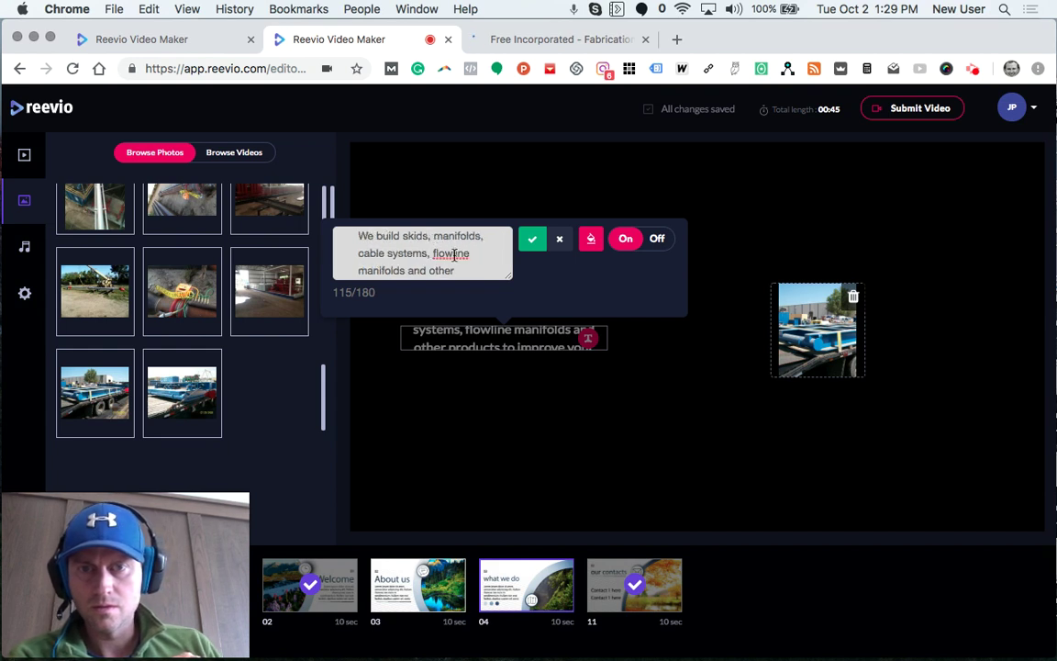
pyautogui.moveTo(469, 252); pyautogui.dragTo(432, 253)
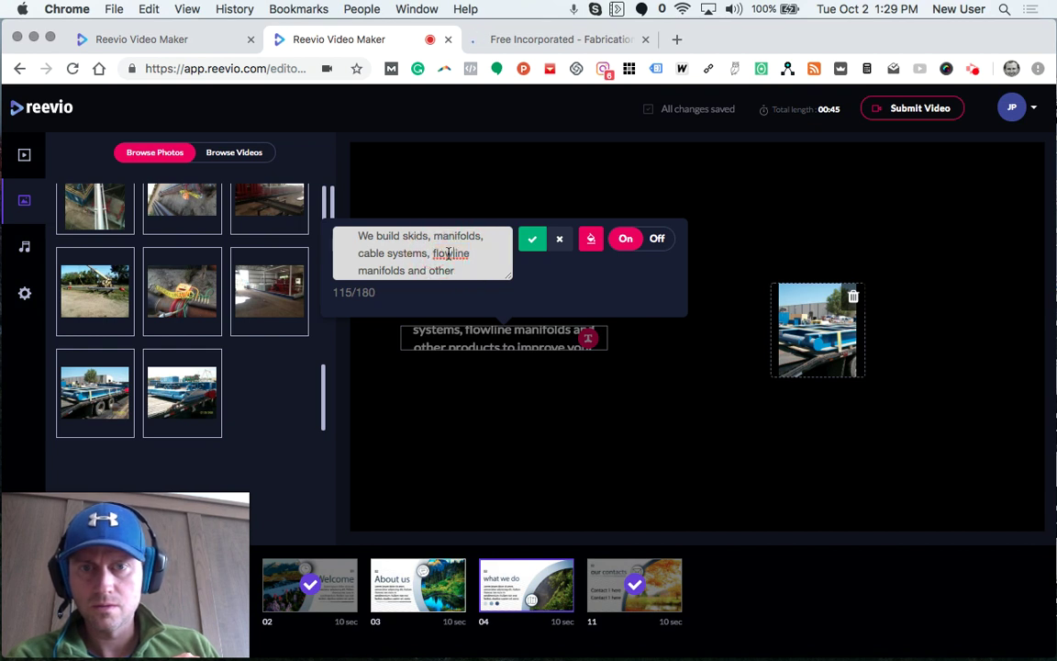
pyautogui.rightClick(450, 259)
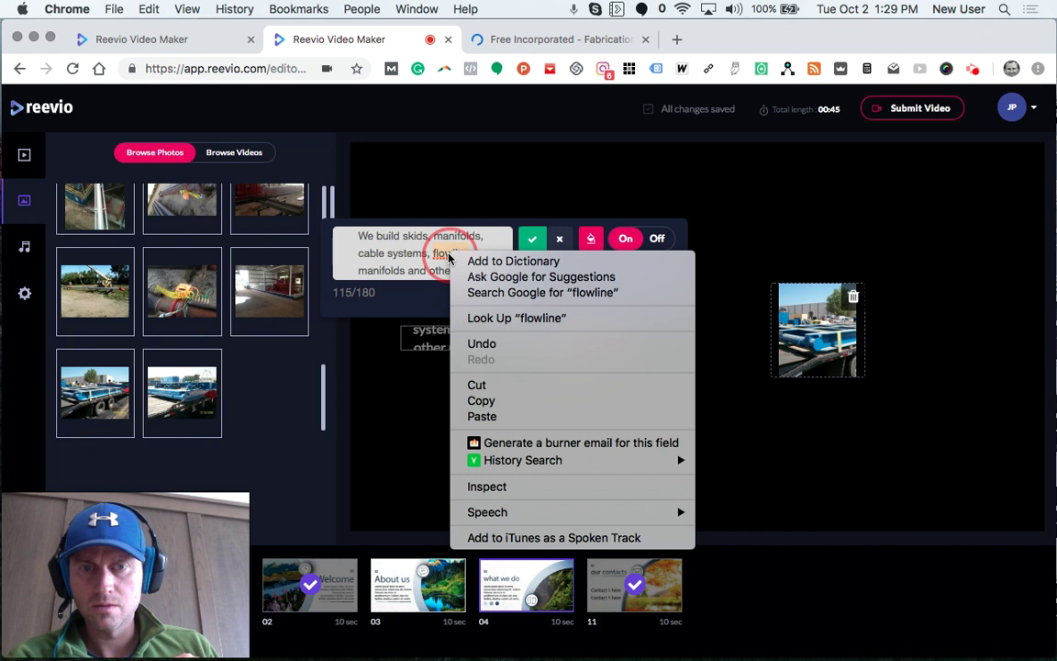
pyautogui.click(448, 255)
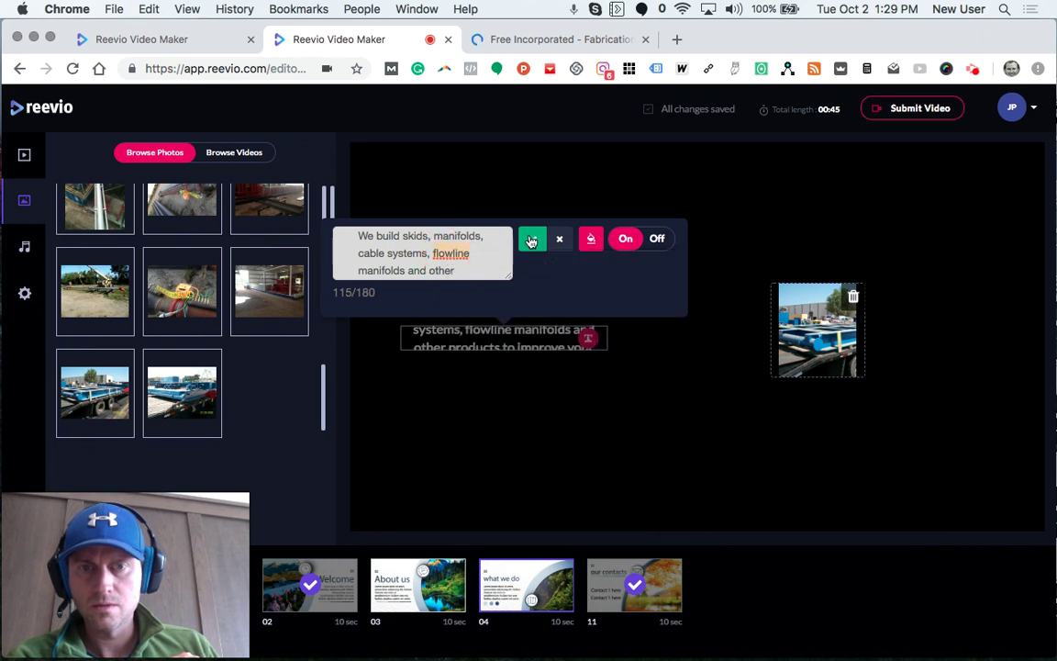
pyautogui.click(532, 238)
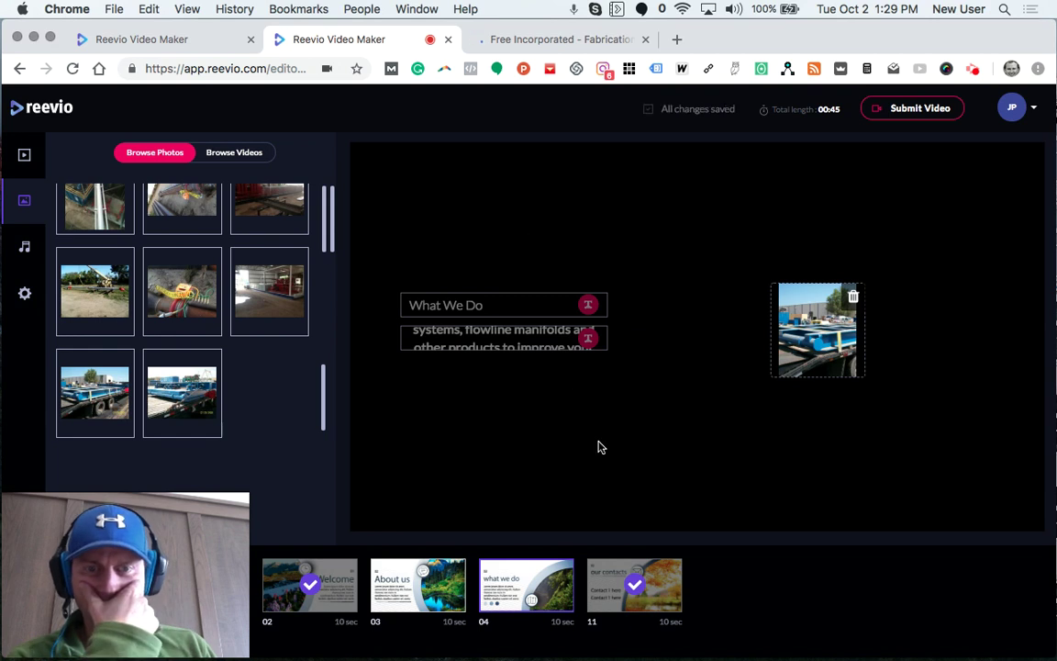
# - Review scenes 02 and 03, confirming the About Us title unchanged
pyautogui.click(331, 598)
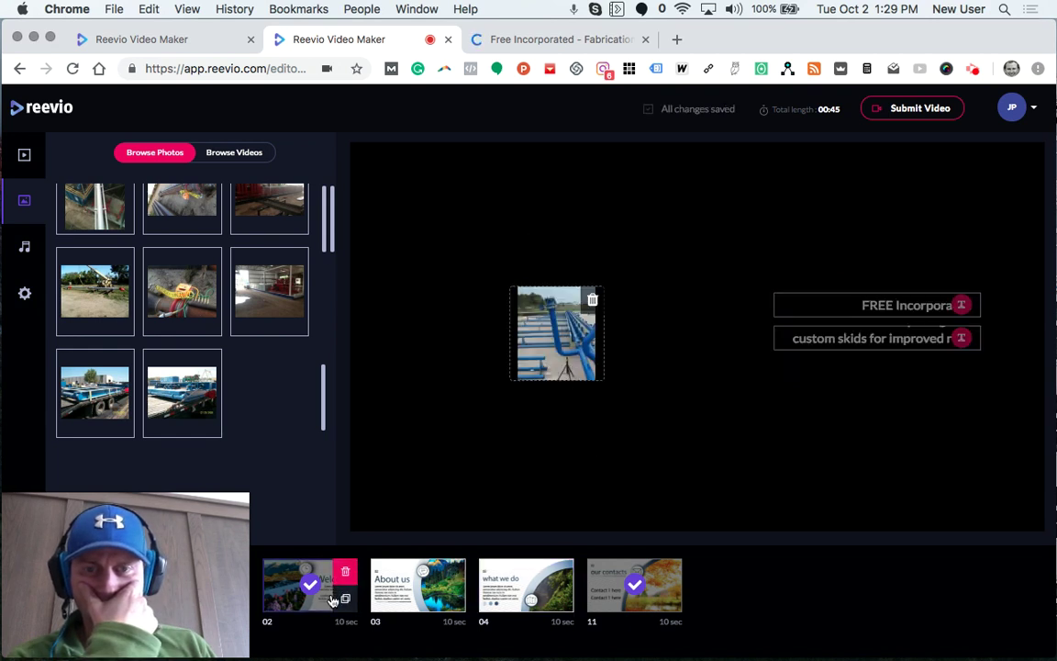
pyautogui.moveTo(417, 586)
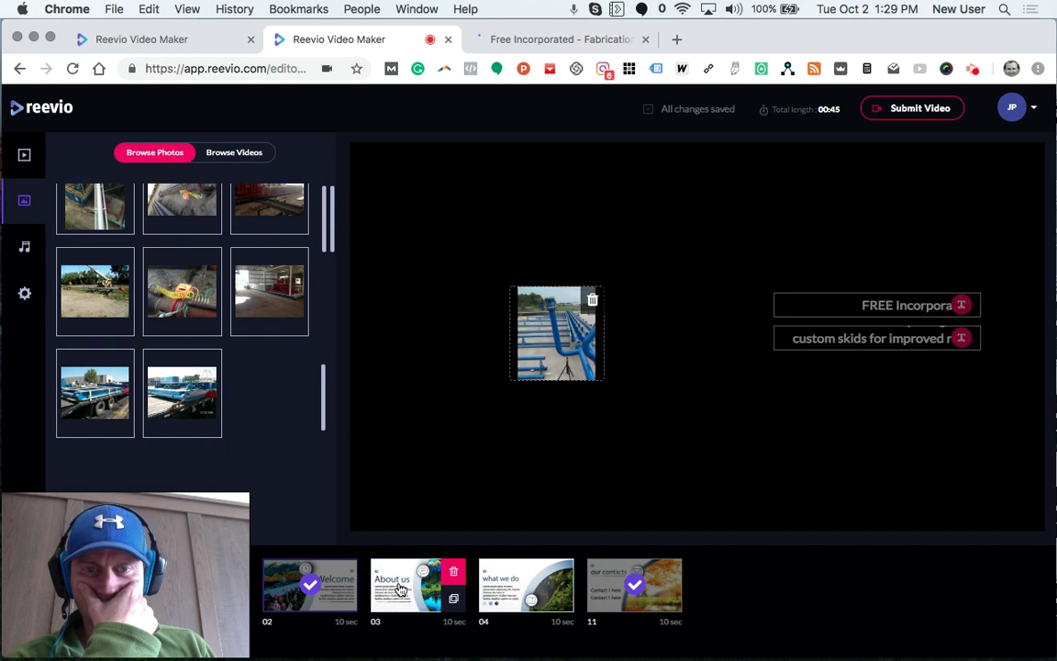
pyautogui.click(401, 589)
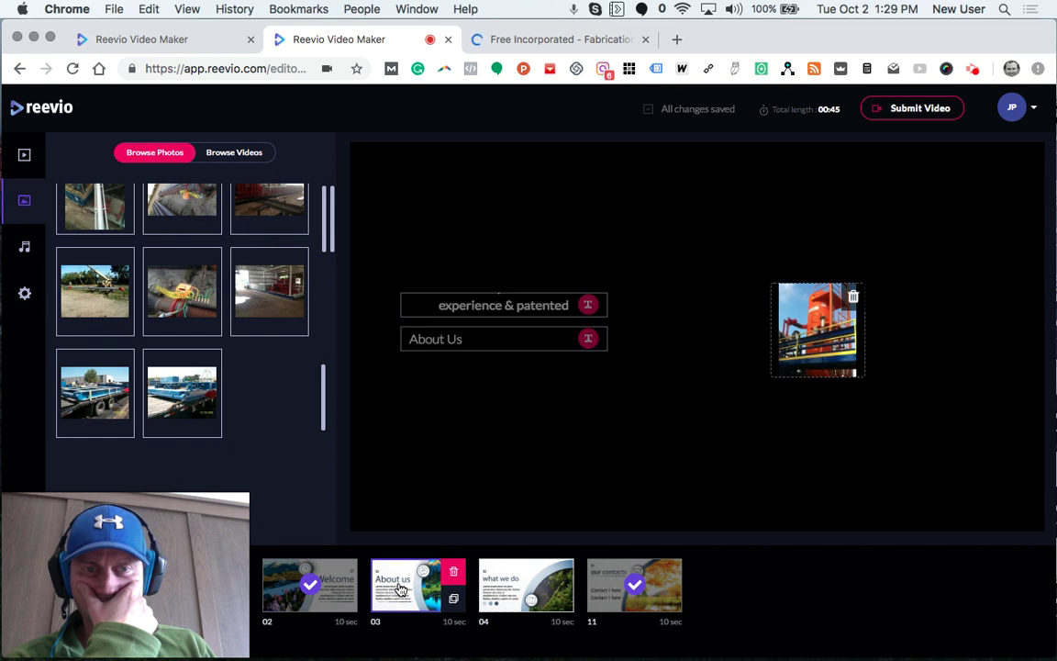
pyautogui.click(463, 342)
pyautogui.click(529, 269)
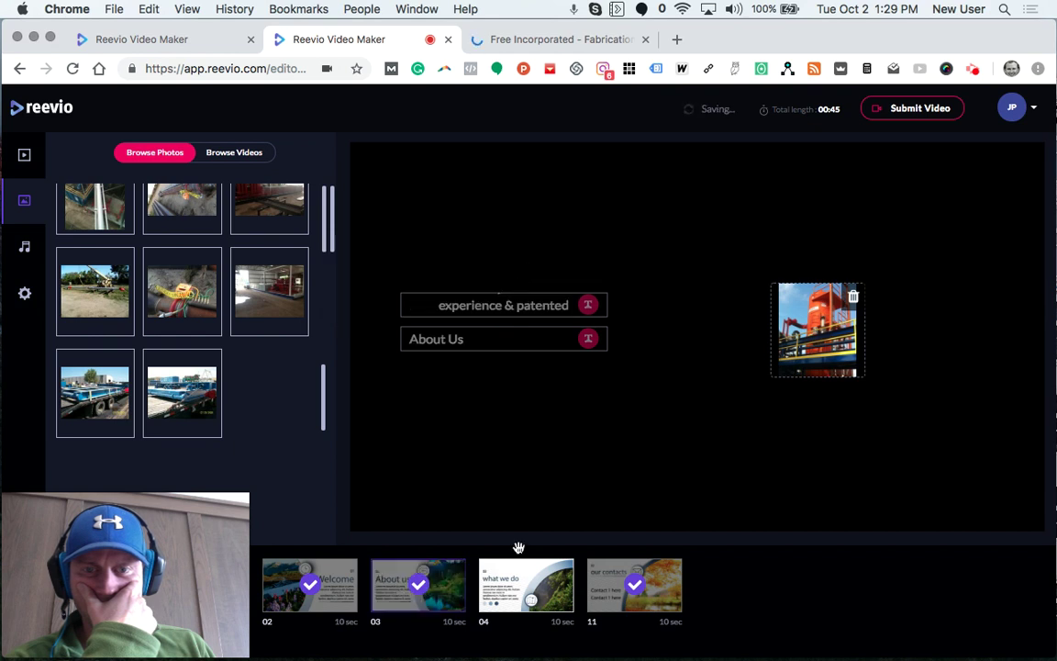
# - Replace scene 04's 'What We Do' title with 'Product Line'
pyautogui.click(500, 575)
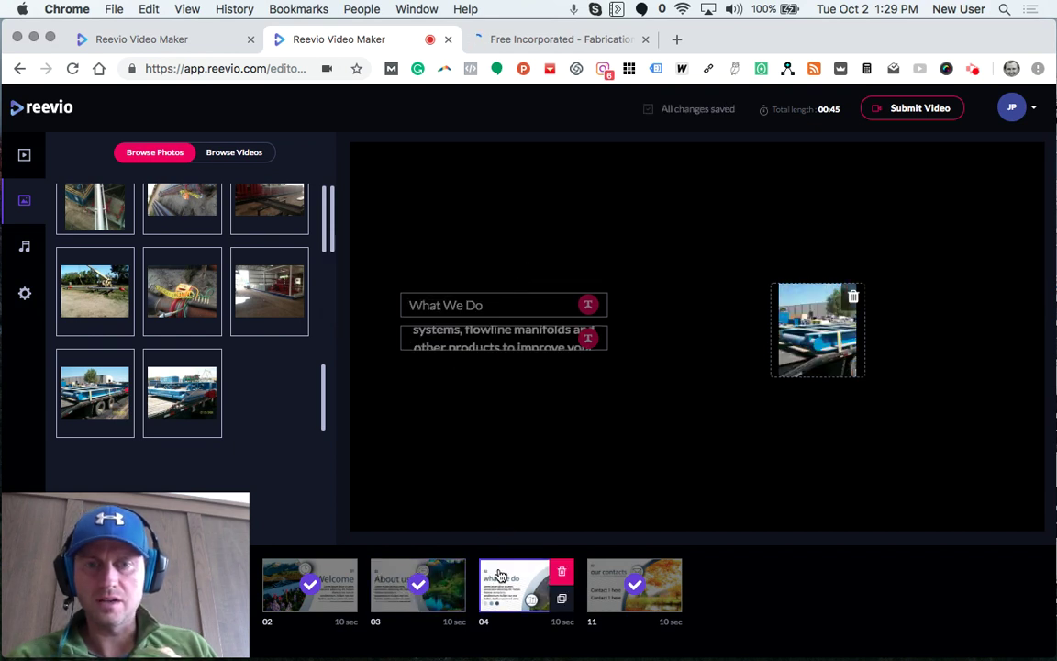
pyautogui.click(461, 308)
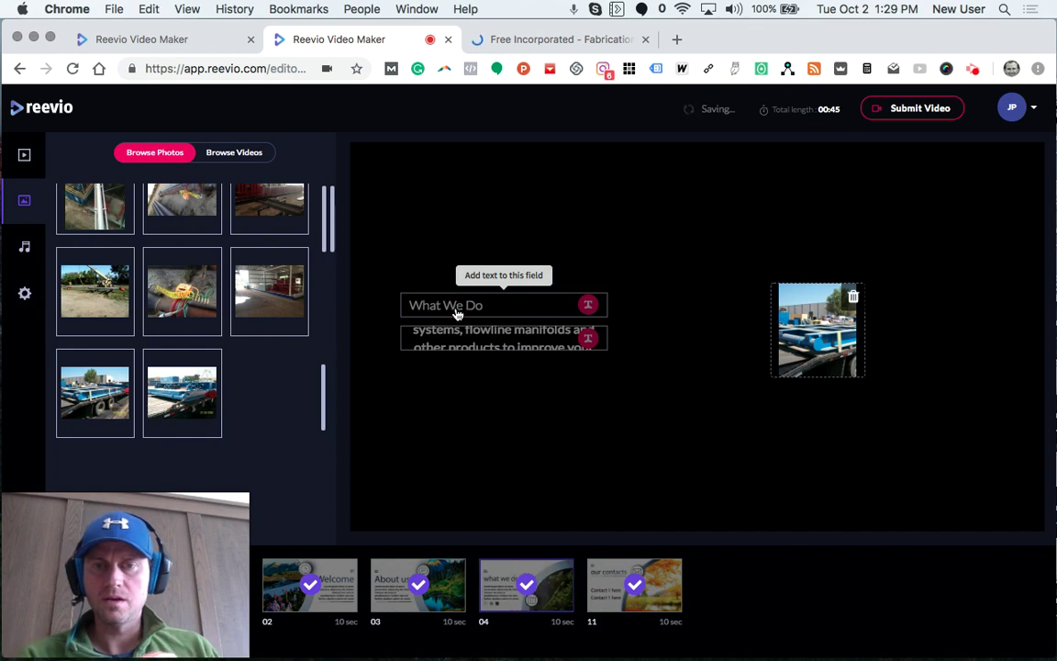
pyautogui.click(455, 307)
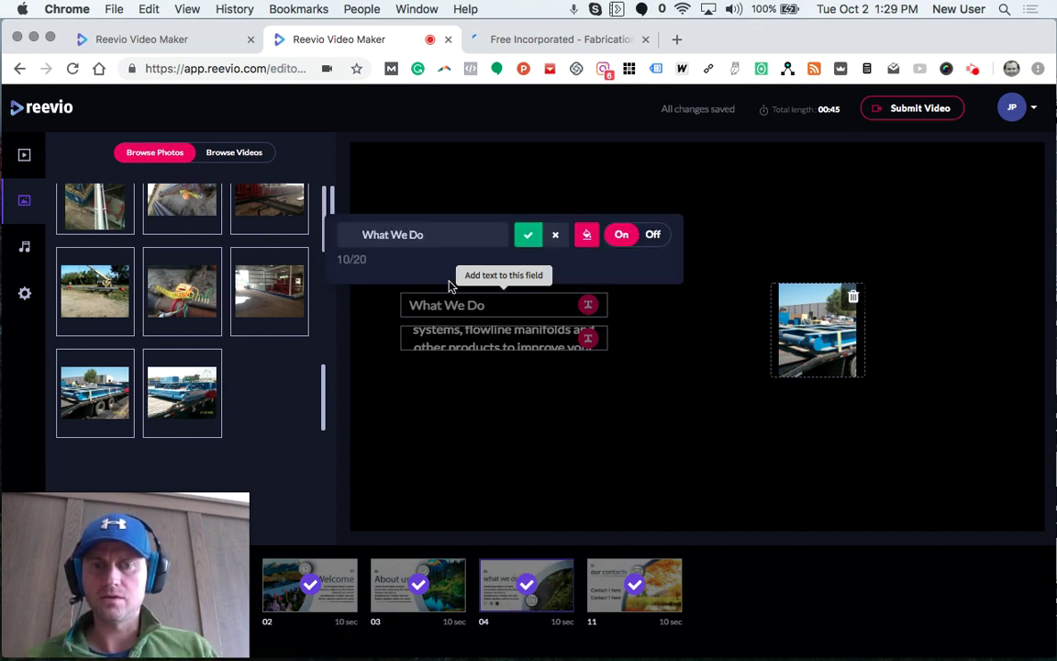
pyautogui.tripleClick(418, 232)
pyautogui.write('O')
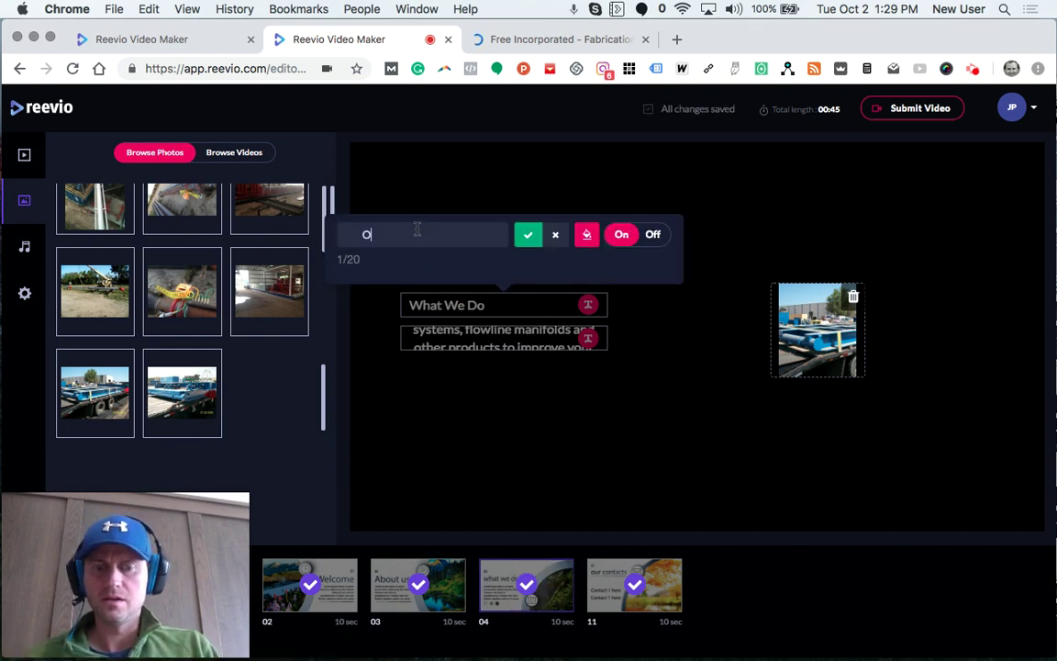
pyautogui.write('ur')
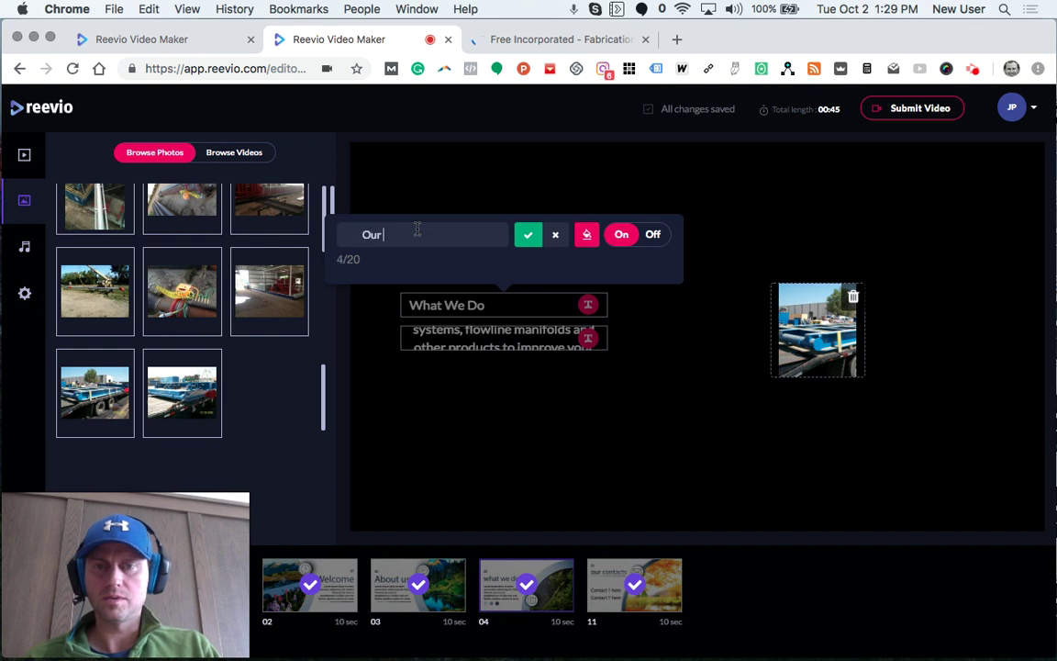
pyautogui.write(' Prod')
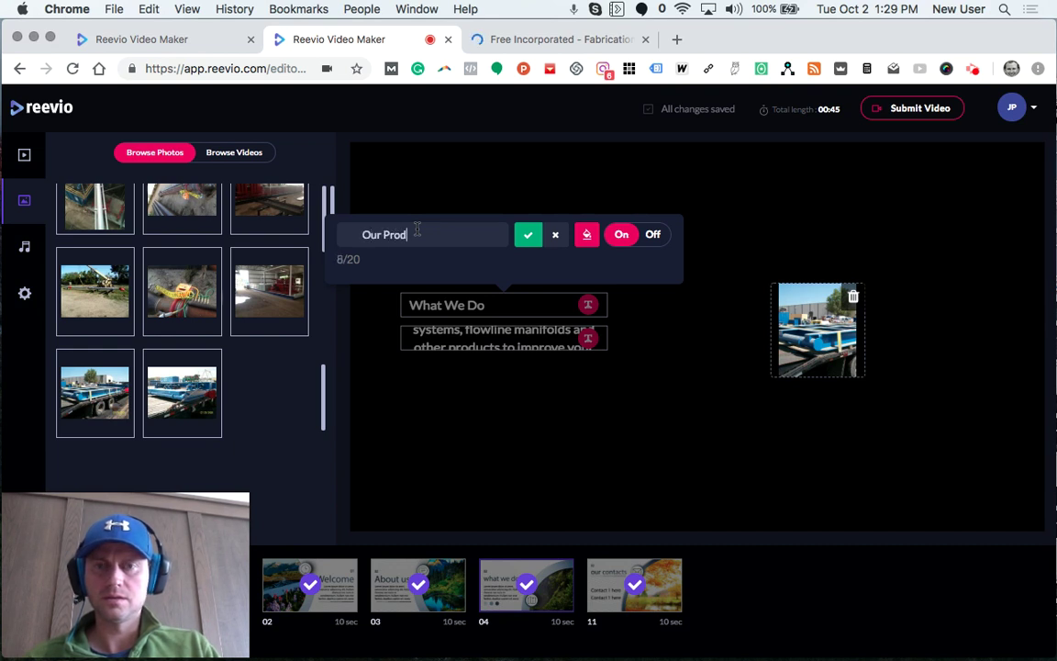
pyautogui.press('BackSpace')
pyautogui.press('BackSpace')
pyautogui.press('BackSpace')
pyautogui.press('BackSpace')
pyautogui.press('BackSpace')
pyautogui.press('BackSpace')
pyautogui.press('BackSpace')
pyautogui.write('Pr')
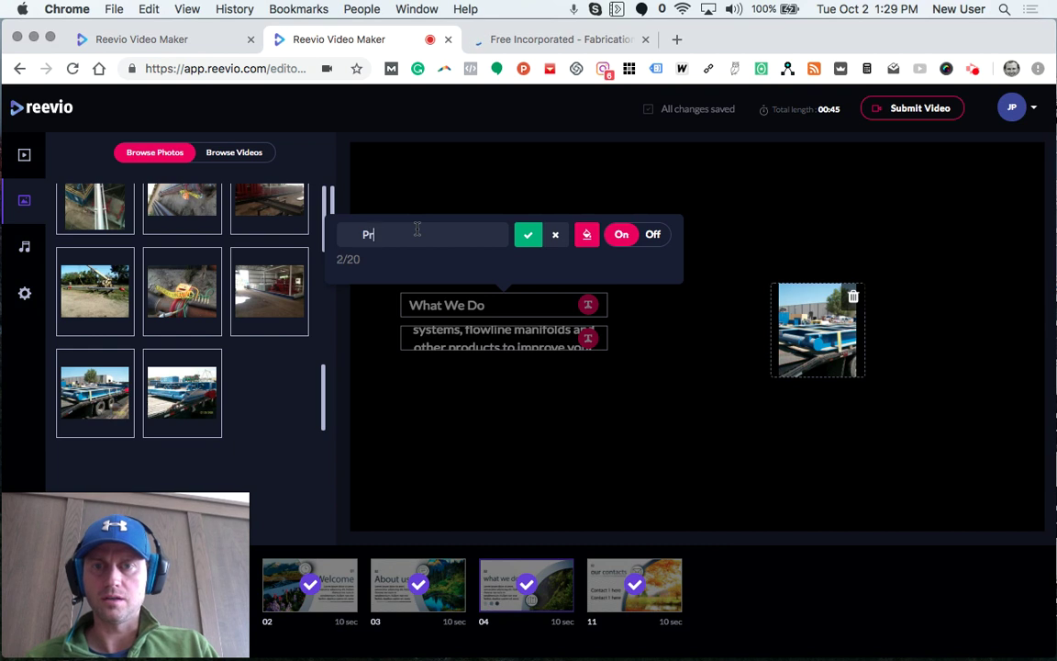
pyautogui.write('oduct Lin')
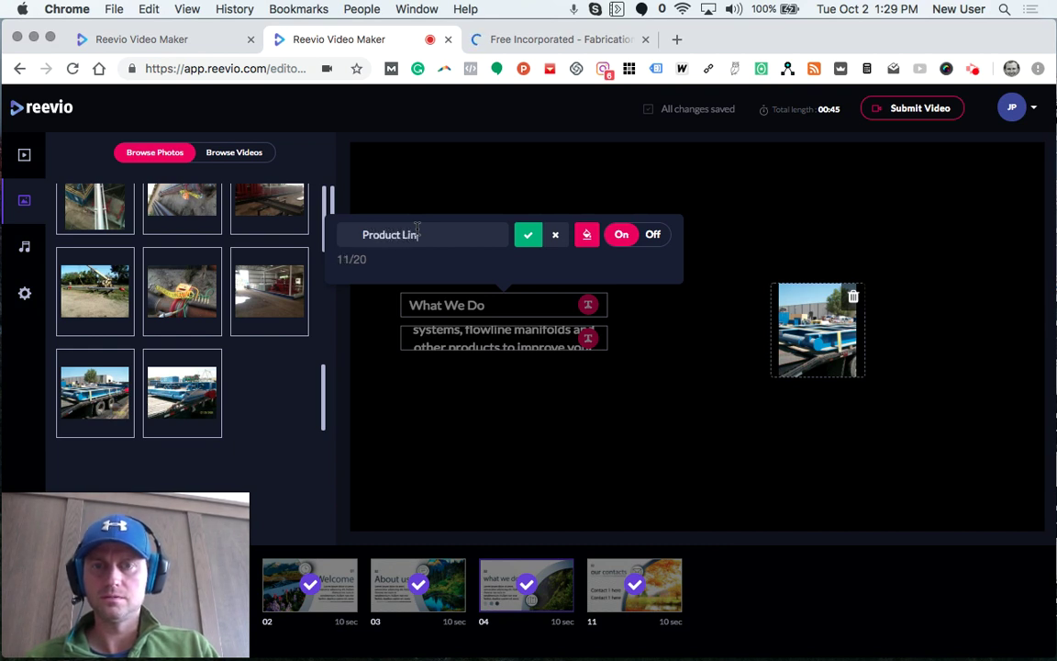
pyautogui.write('e')
pyautogui.click(527, 235)
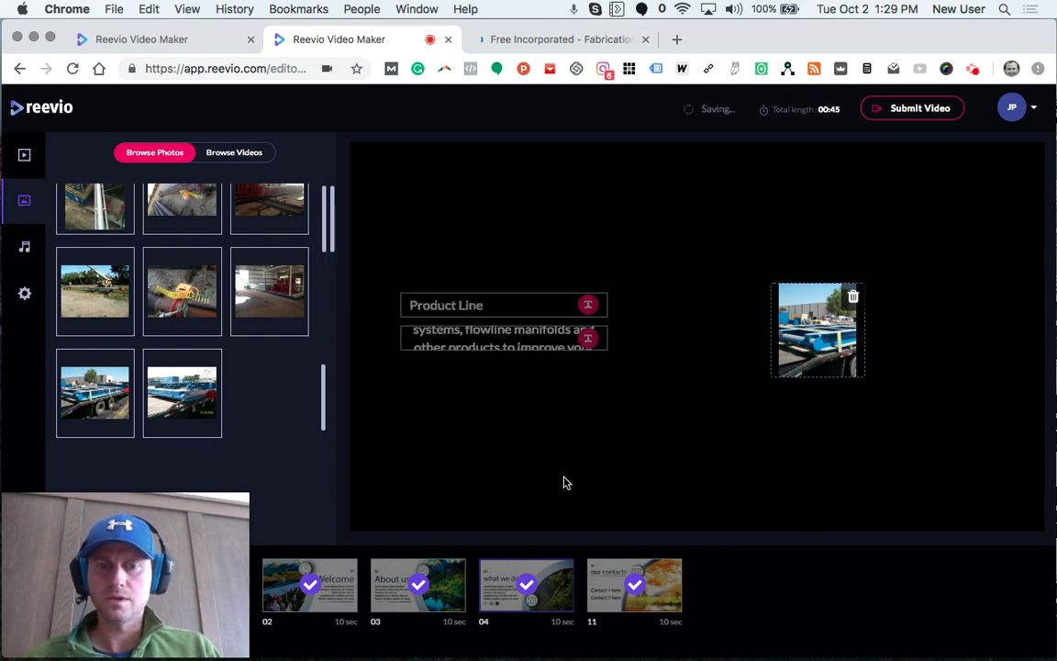
# - Show the video preview panel and select scene 01 with the F.R.E.E. INC. logo
pyautogui.moveTo(200, 550)
pyautogui.mouseDown()
pyautogui.moveTo(646, 396)
pyautogui.moveTo(942, 466)
pyautogui.mouseUp()
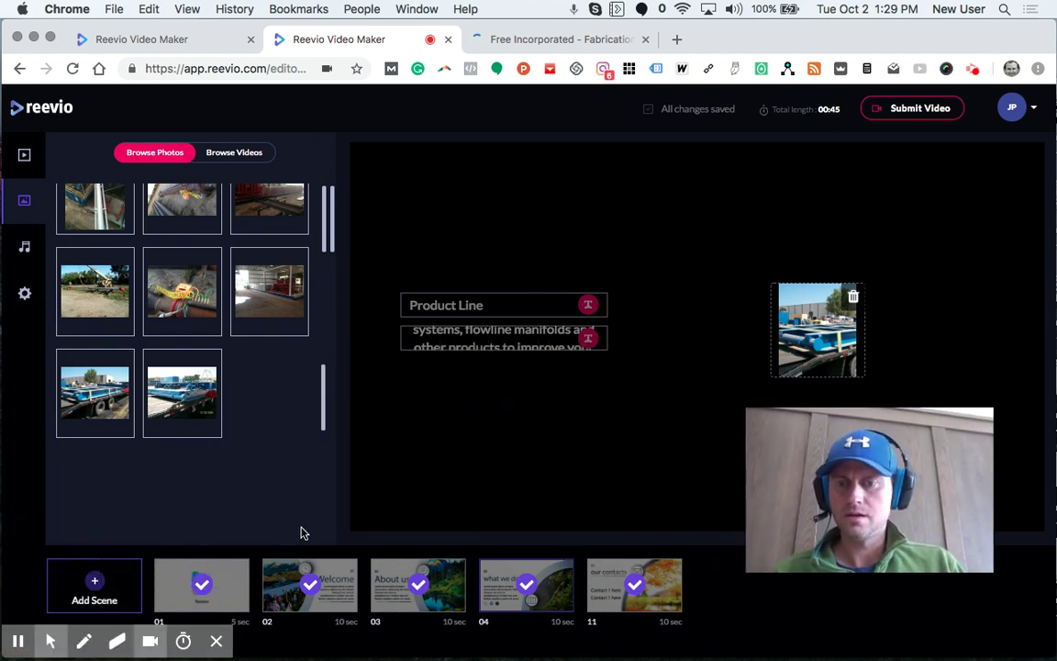
pyautogui.scroll(5, 224, 310)
pyautogui.scroll(5, 223, 314)
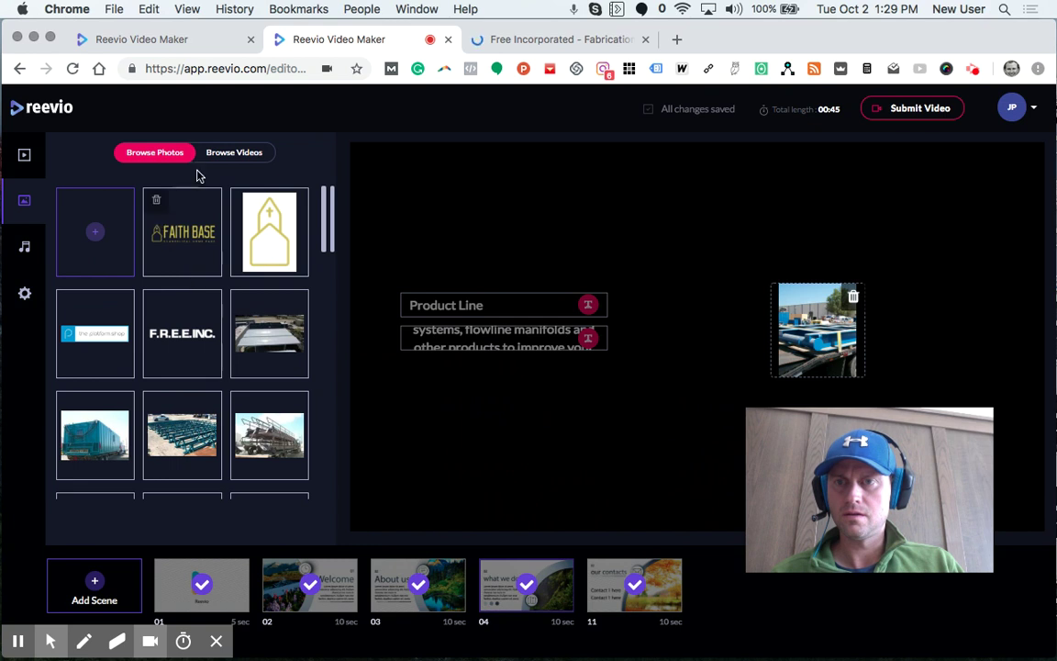
pyautogui.click(22, 156)
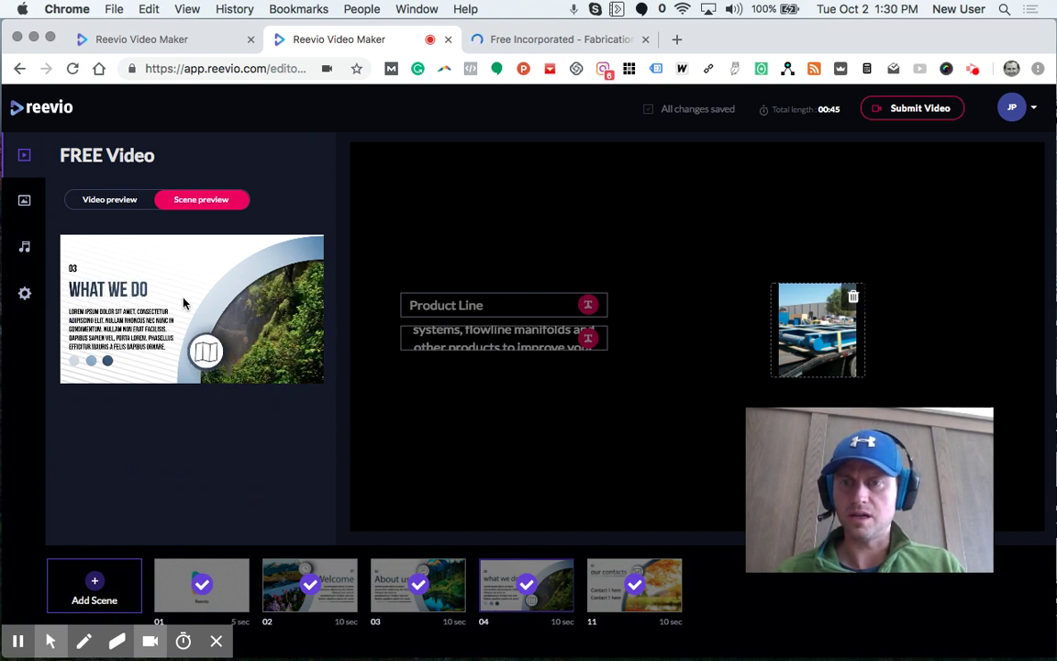
pyautogui.click(184, 589)
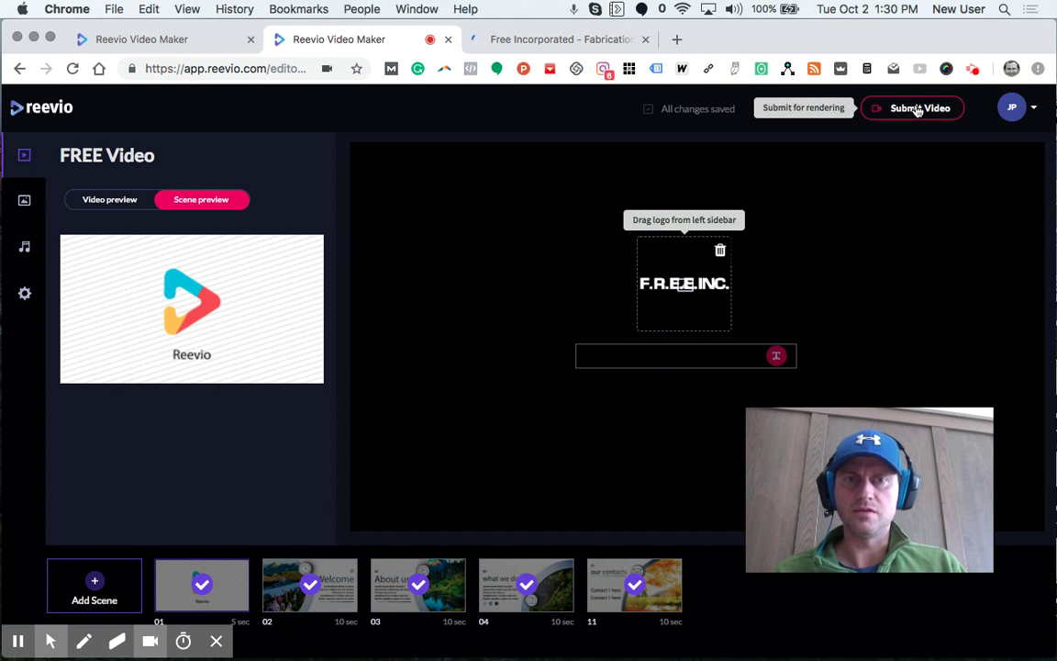
# - Submit the video, close the 'Good job!' message, and switch to the first browser tab
pyautogui.click(917, 110)
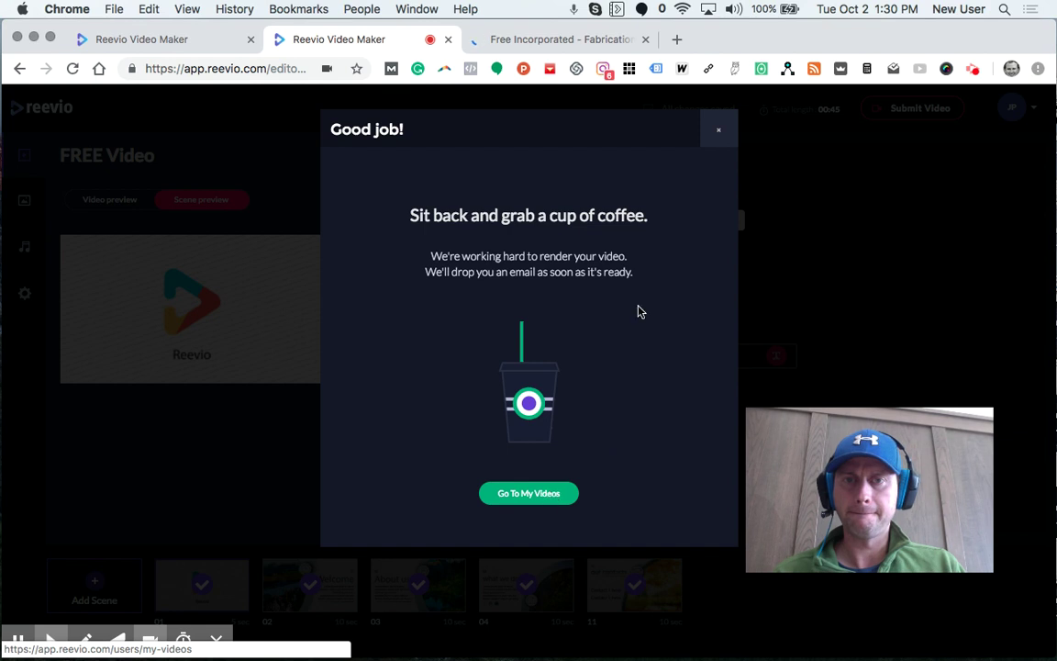
pyautogui.click(716, 134)
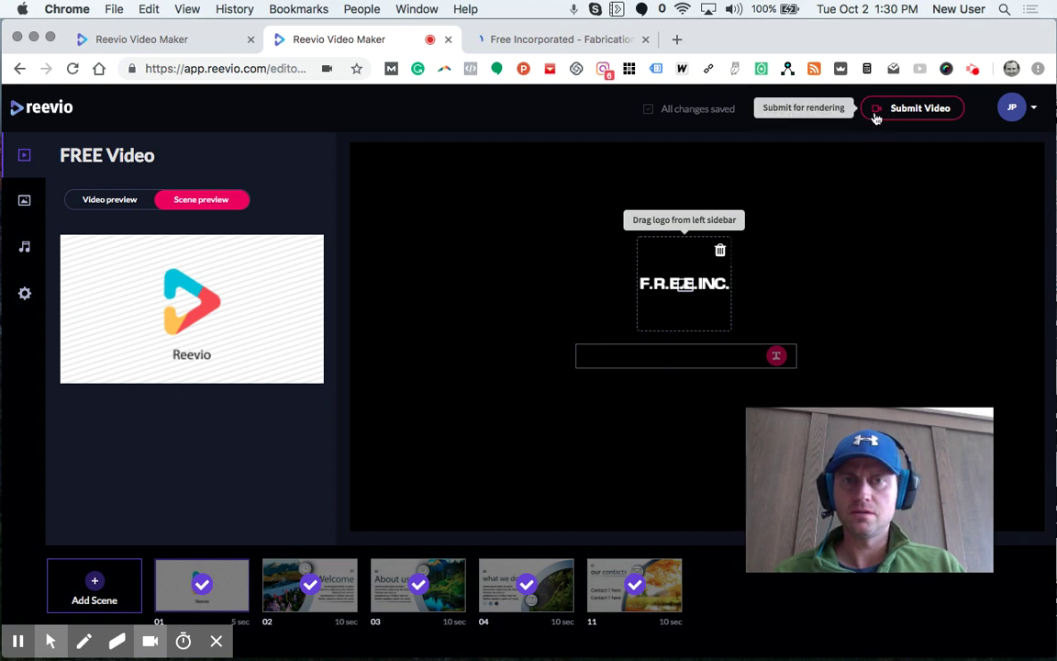
pyautogui.click(158, 40)
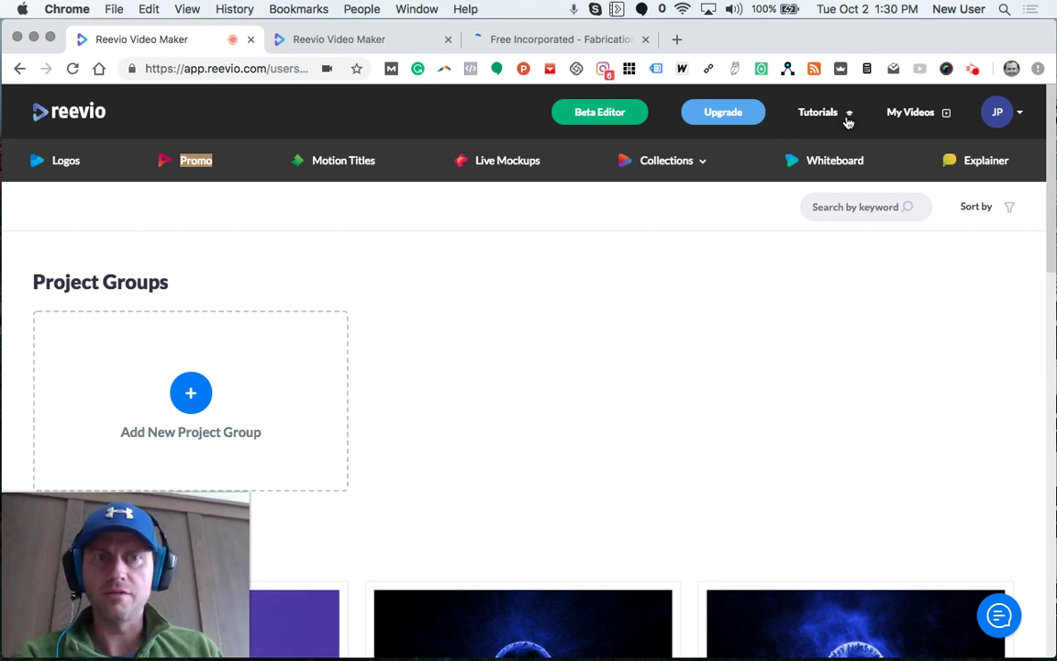
# - Open My Videos and scroll to the All Videos grid showing the Corporate Presentation rendering
pyautogui.click(908, 115)
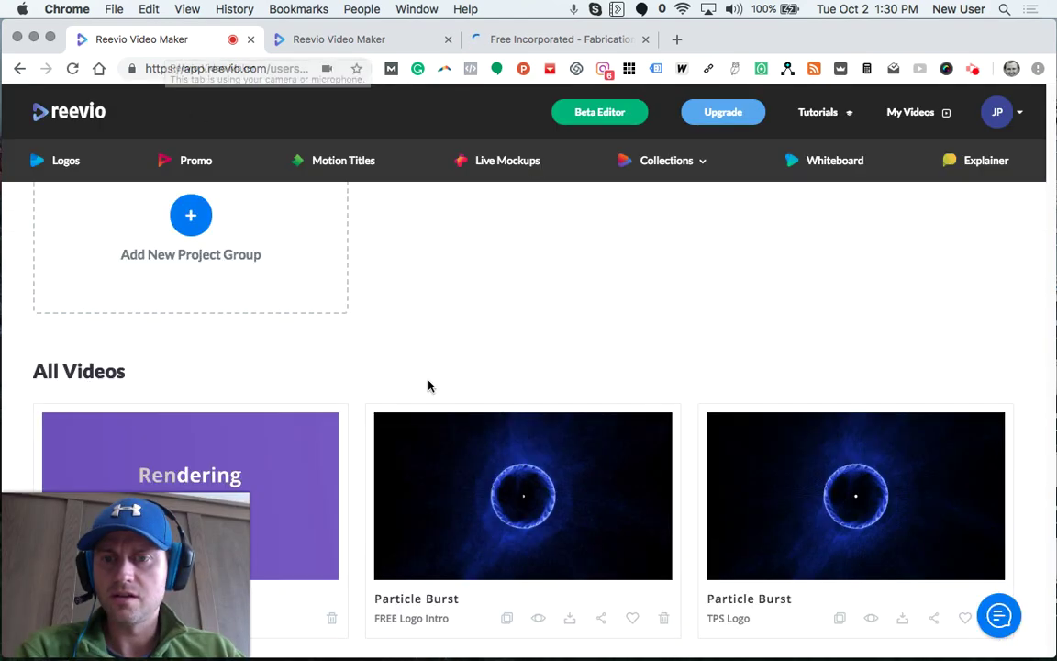
pyautogui.scroll(-2, 427, 385)
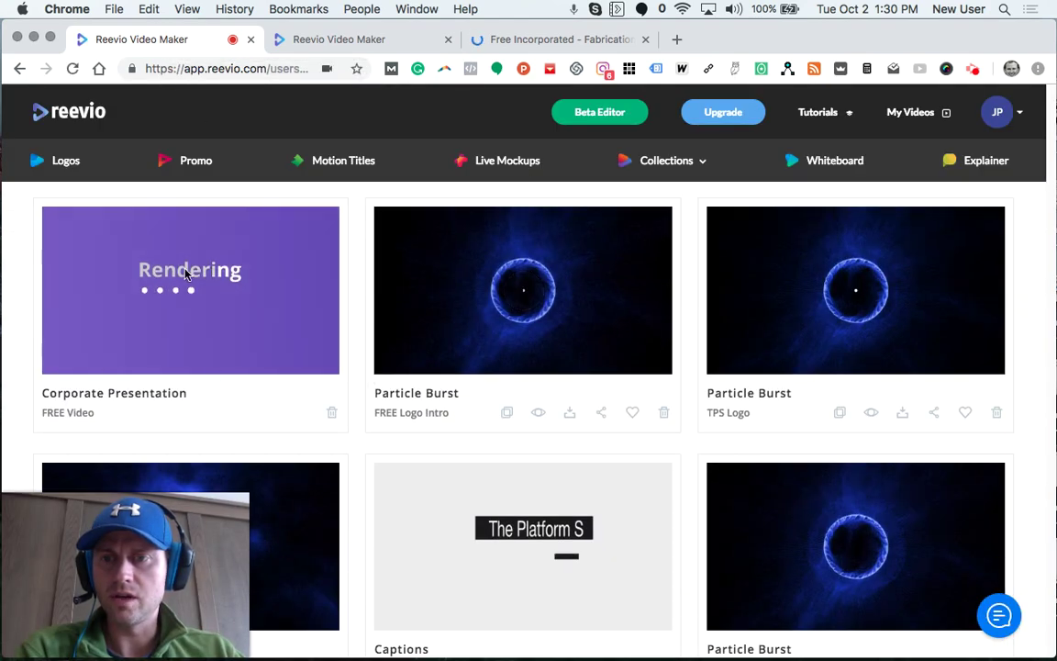